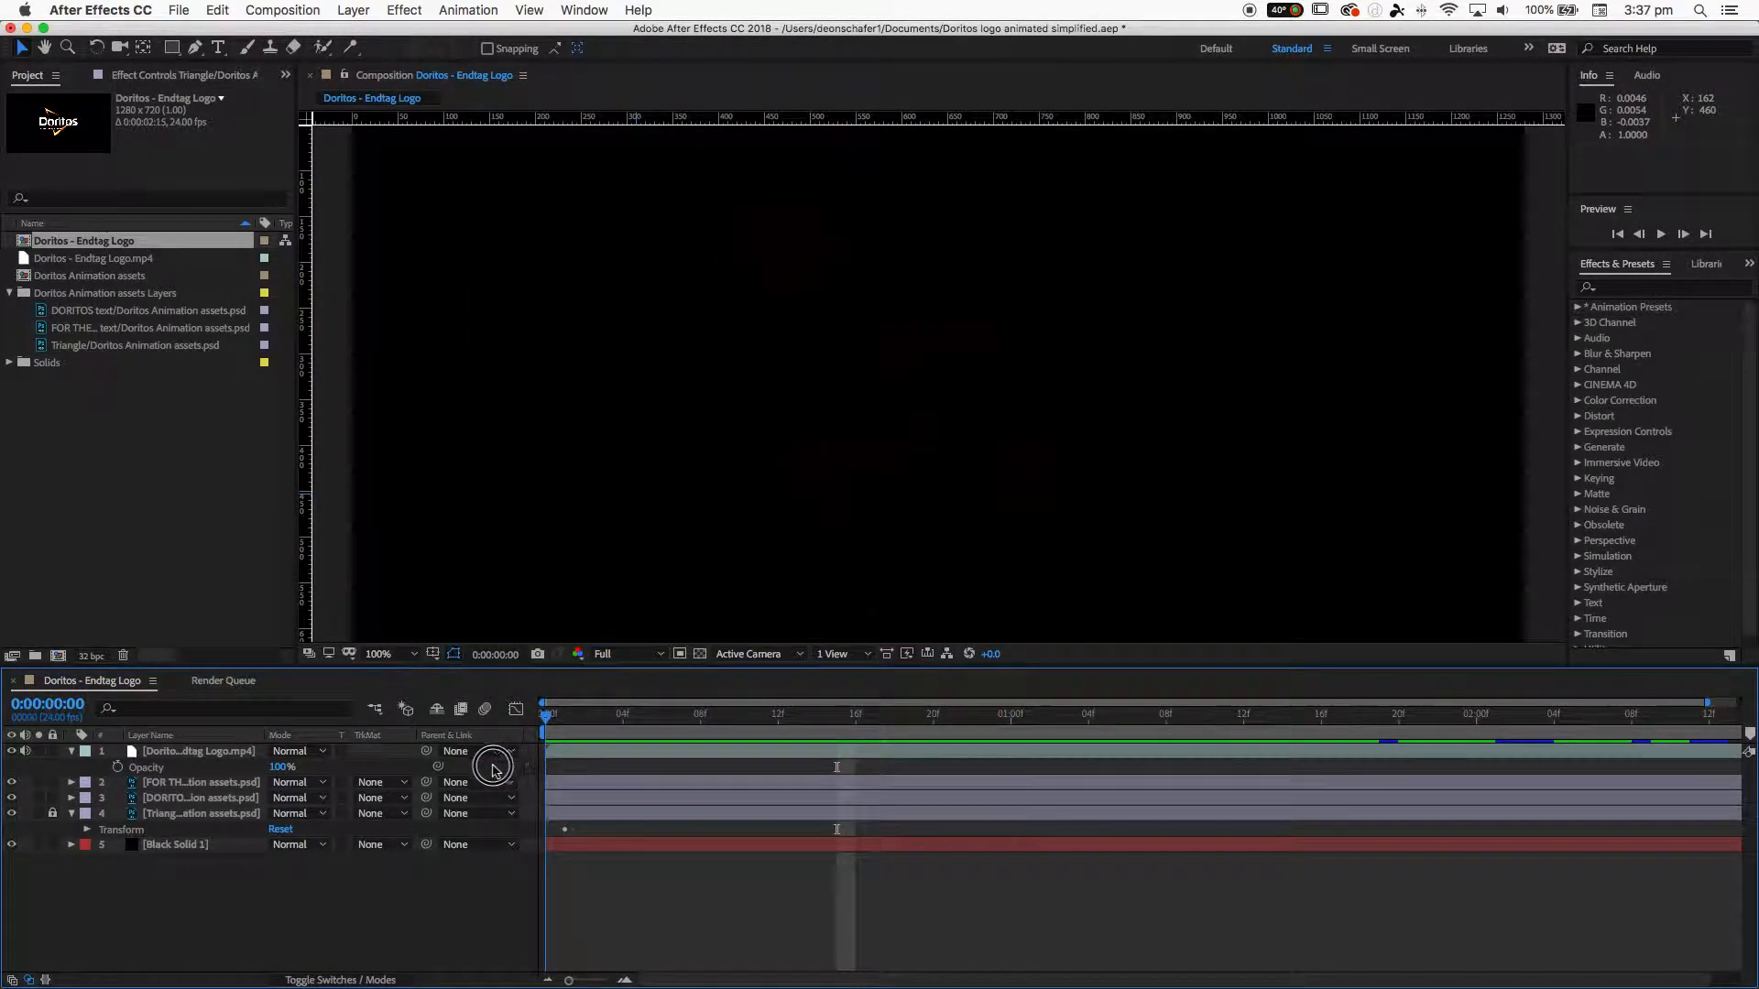
- Scrub the timeline to compare the reference video with the logo layers, then hide the reference video layer
drag(571, 715, 1204, 714)
click(154, 753)
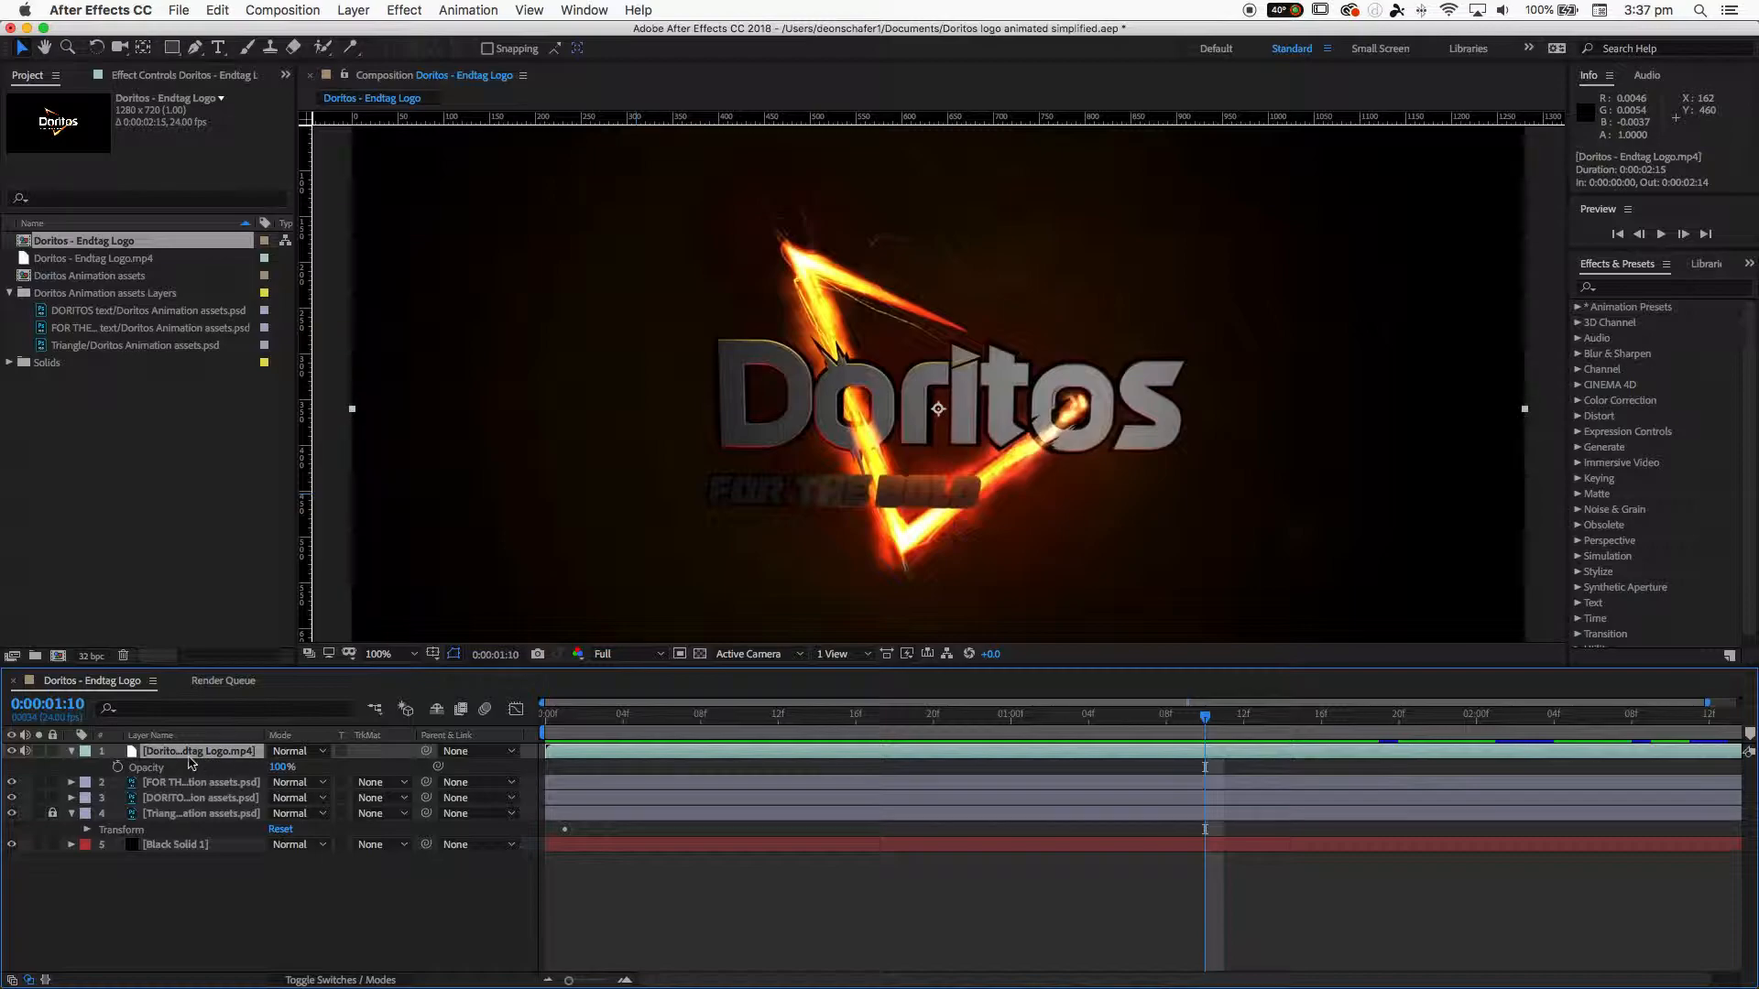
click(12, 752)
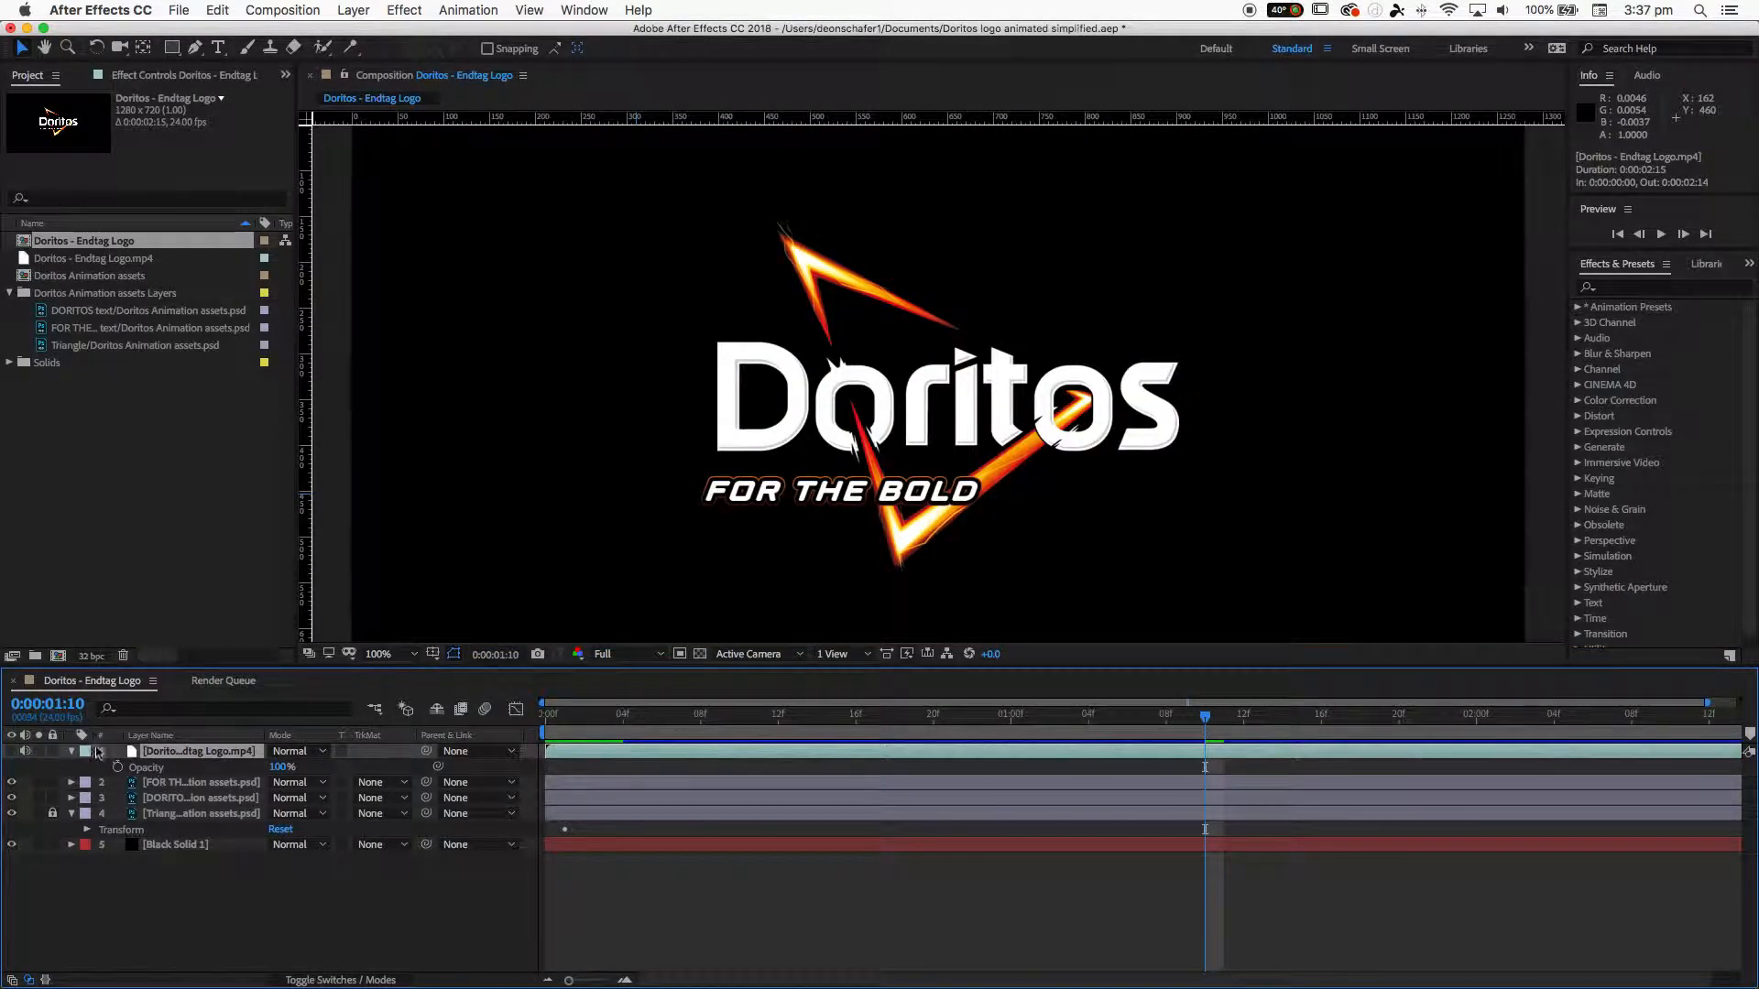
- Select the FOR THE BOLD layer and toggle visibility of the three logo layers to compare them
click(183, 783)
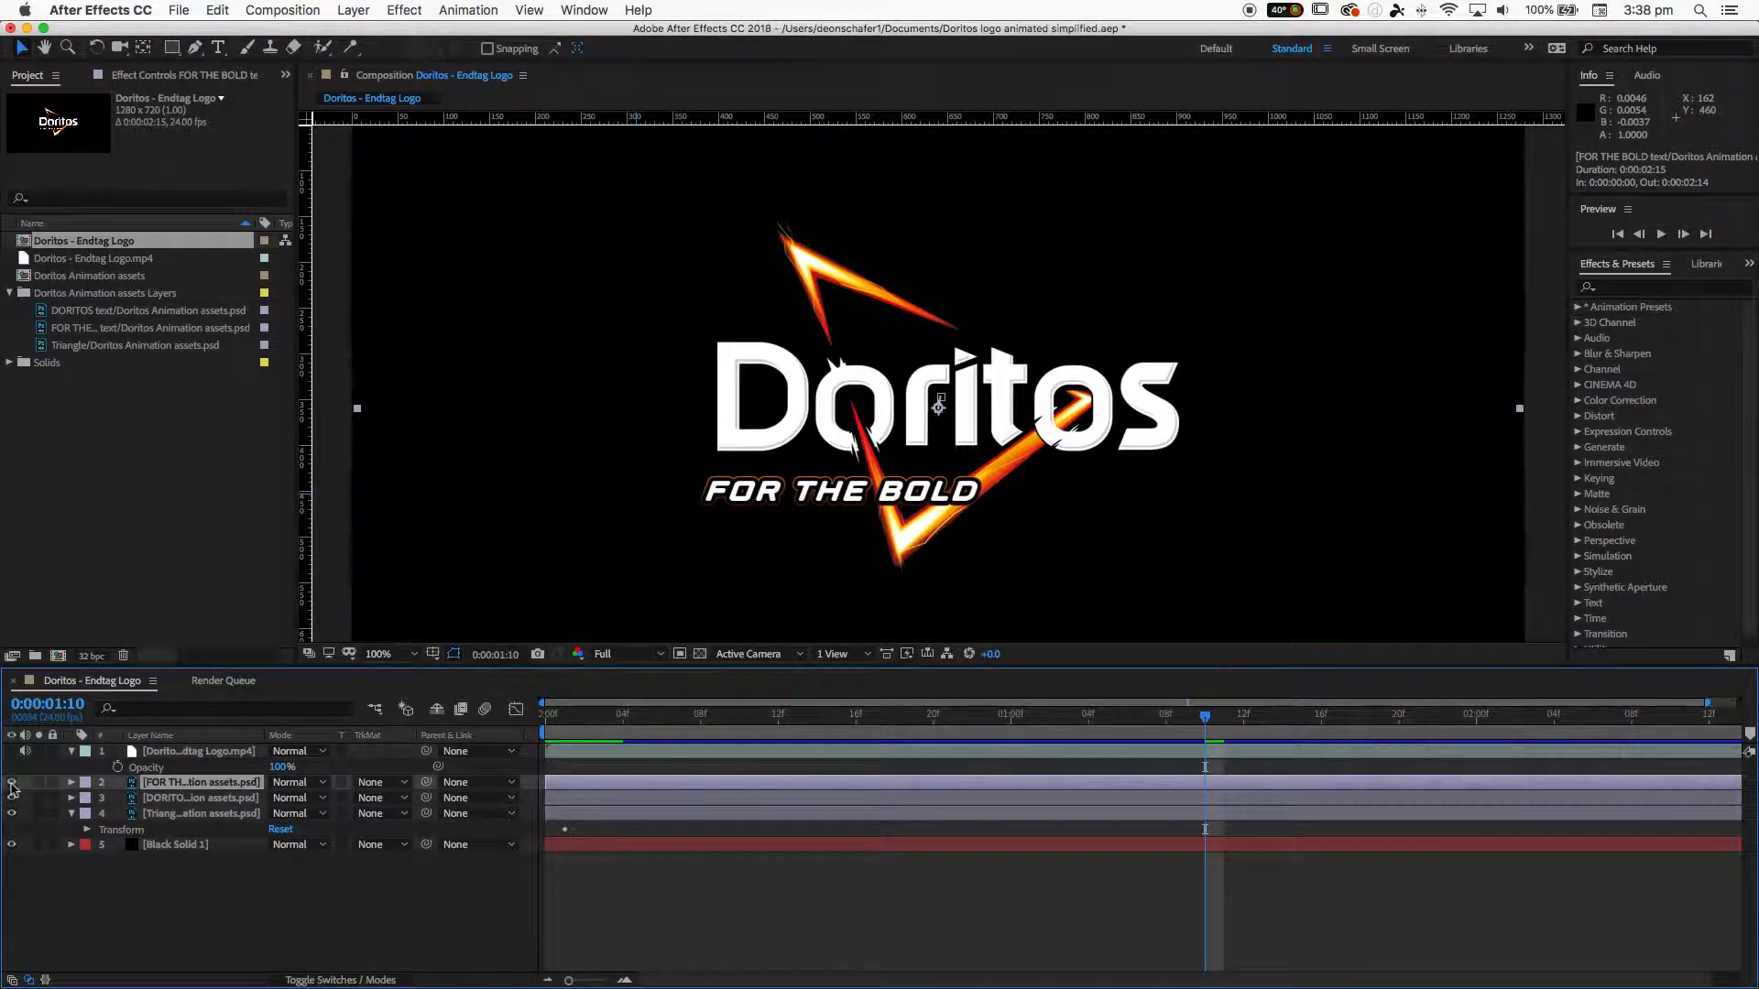
click(12, 783)
click(12, 782)
click(12, 797)
click(12, 798)
click(12, 813)
click(12, 813)
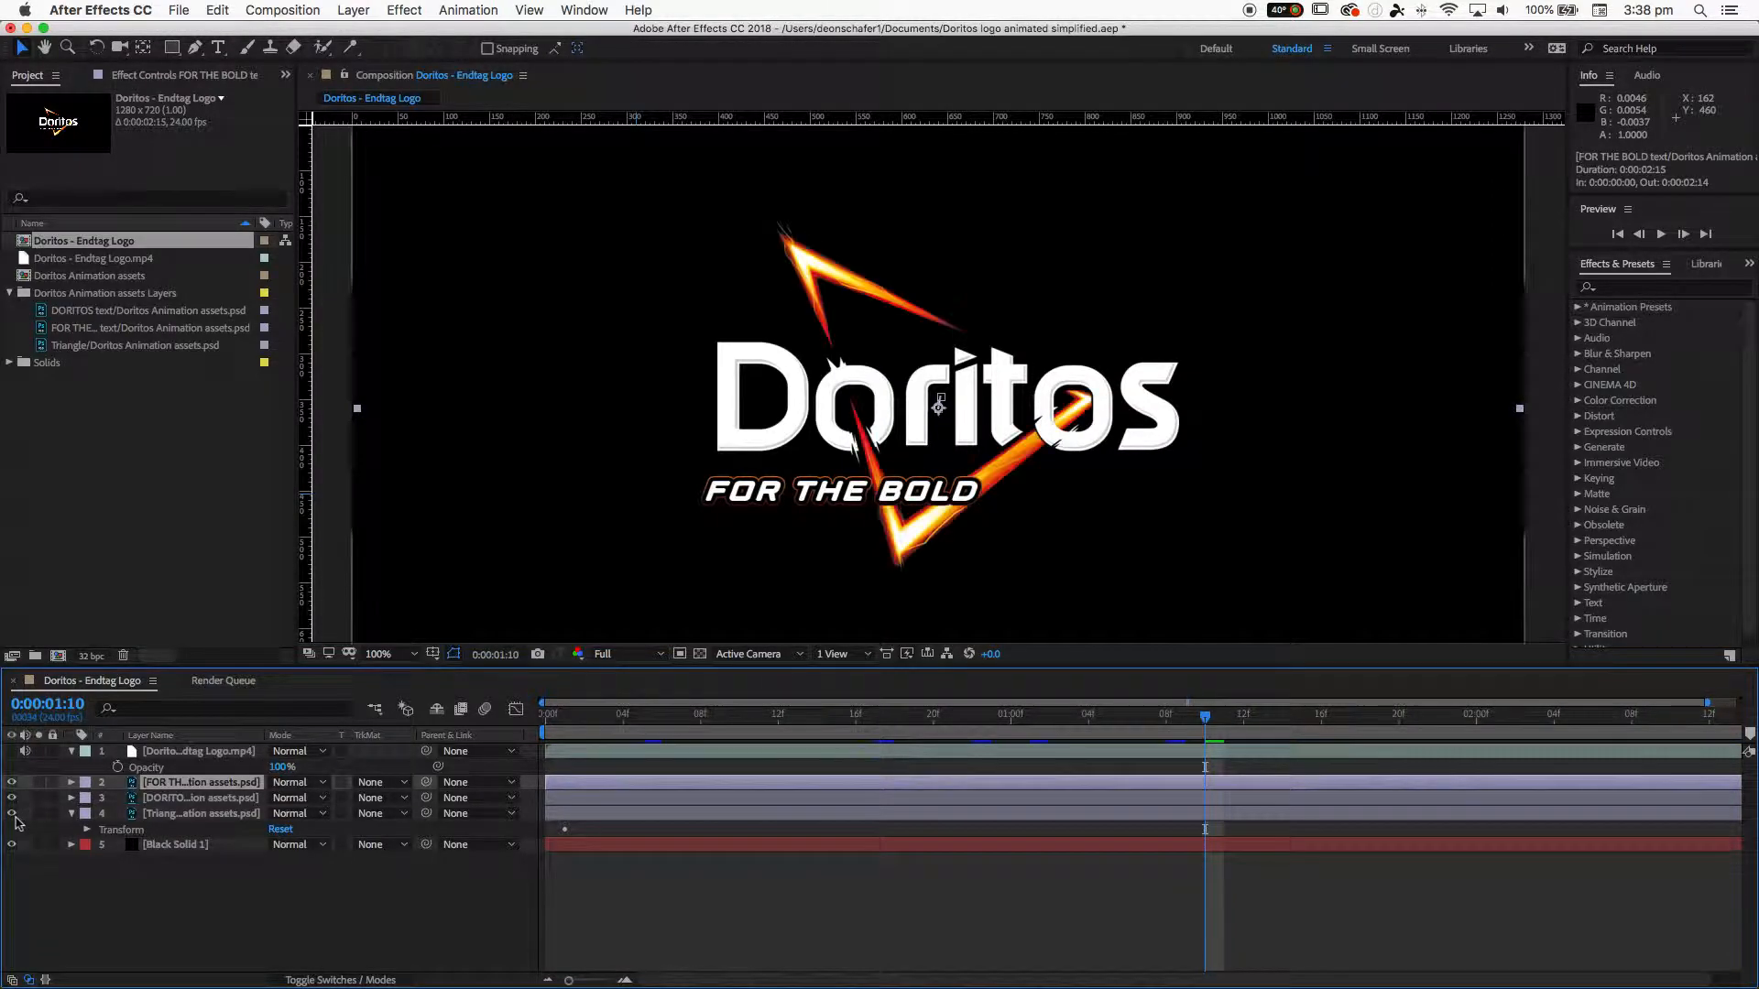
- Scrub to the end, toggle the reference video and triangle layer on and off, and collapse the triangle layer
mouse_move(1161, 714)
mouse_down()
mouse_move(567, 716)
mouse_move(1197, 733)
mouse_move(585, 745)
mouse_move(1405, 730)
mouse_move(510, 739)
mouse_move(785, 749)
mouse_move(607, 744)
mouse_move(1029, 731)
mouse_move(767, 733)
mouse_move(766, 718)
mouse_move(1217, 711)
mouse_move(667, 734)
mouse_move(1279, 722)
mouse_move(953, 755)
mouse_move(668, 718)
mouse_move(910, 738)
mouse_move(1185, 718)
mouse_move(595, 753)
mouse_move(1743, 720)
mouse_up()
click(13, 752)
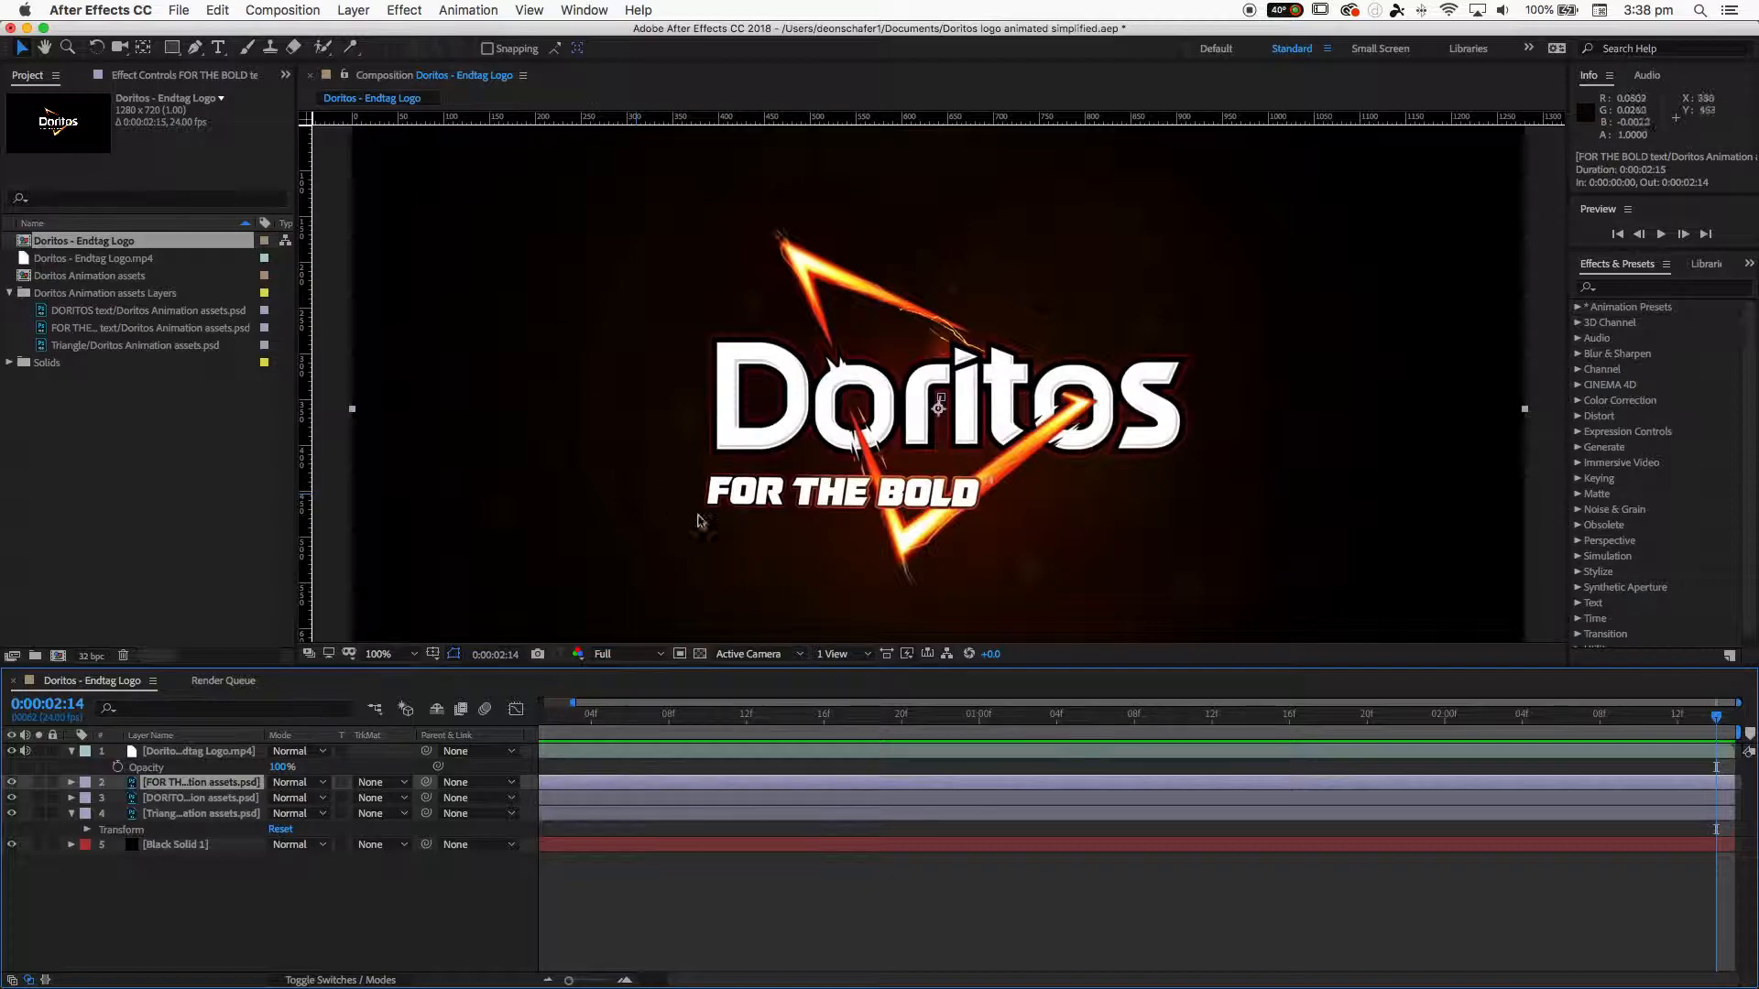
click(12, 751)
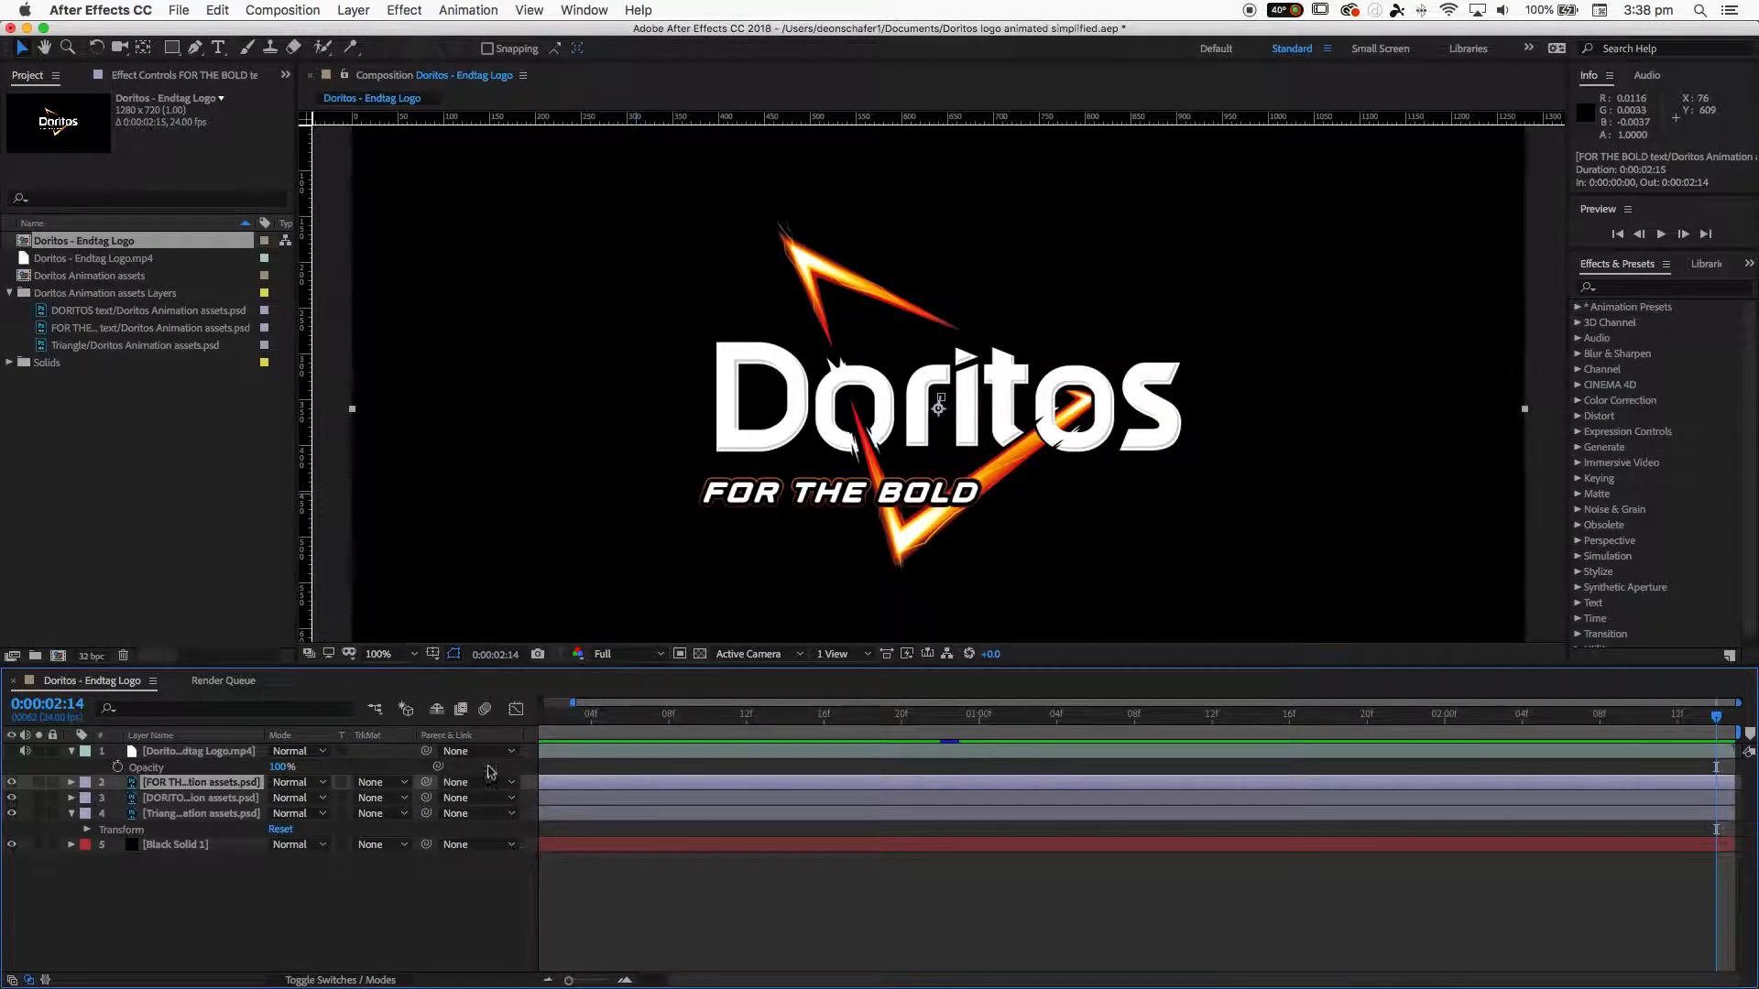
click(12, 813)
click(12, 813)
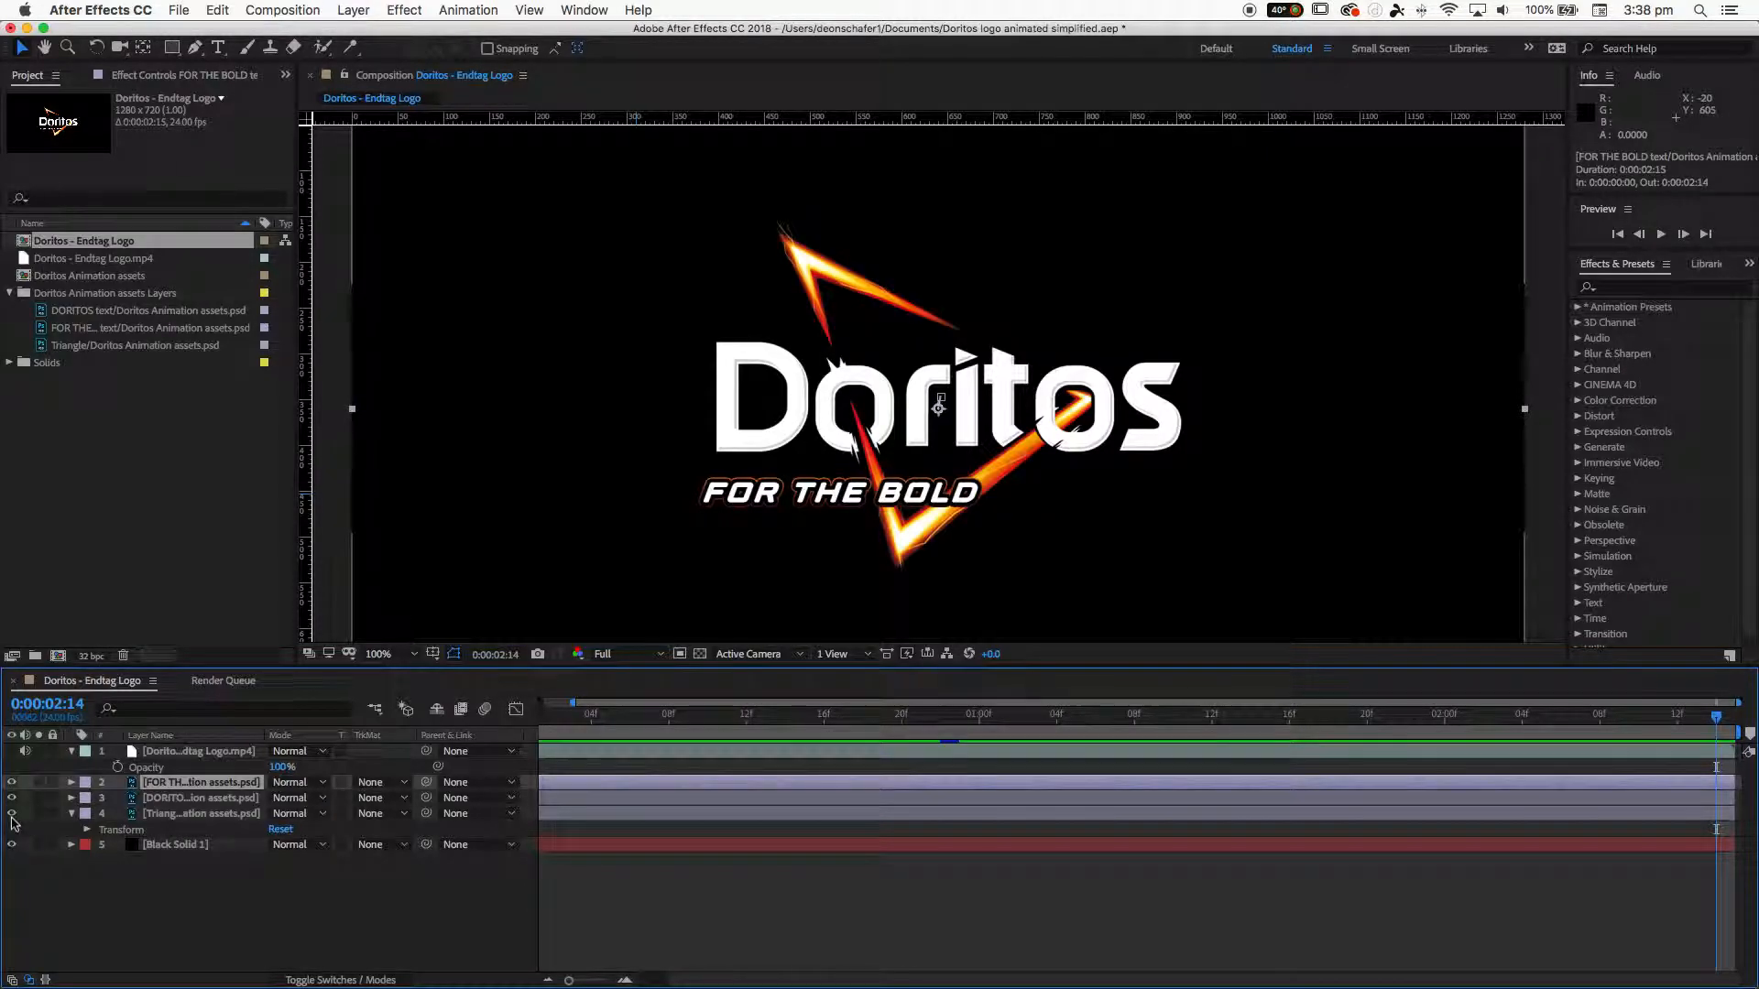
click(71, 813)
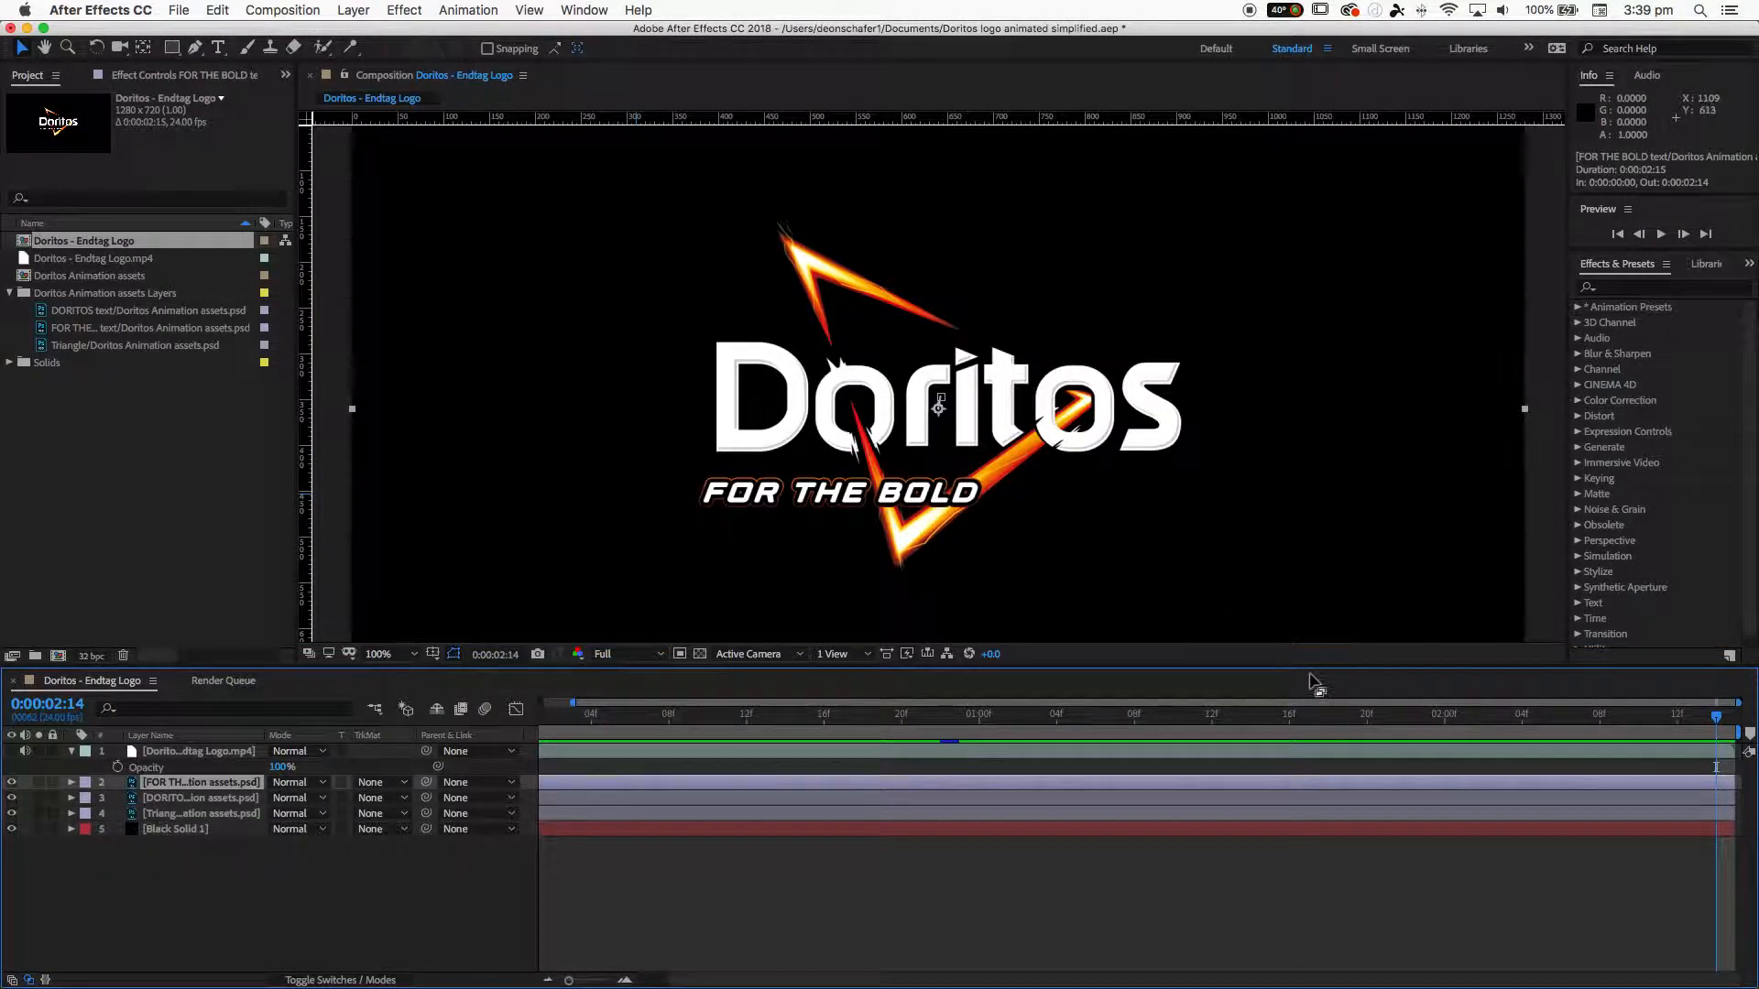
- Return to the start of the timeline and hide both text layers so only the triangle layer shows
drag(1312, 712, 447, 737)
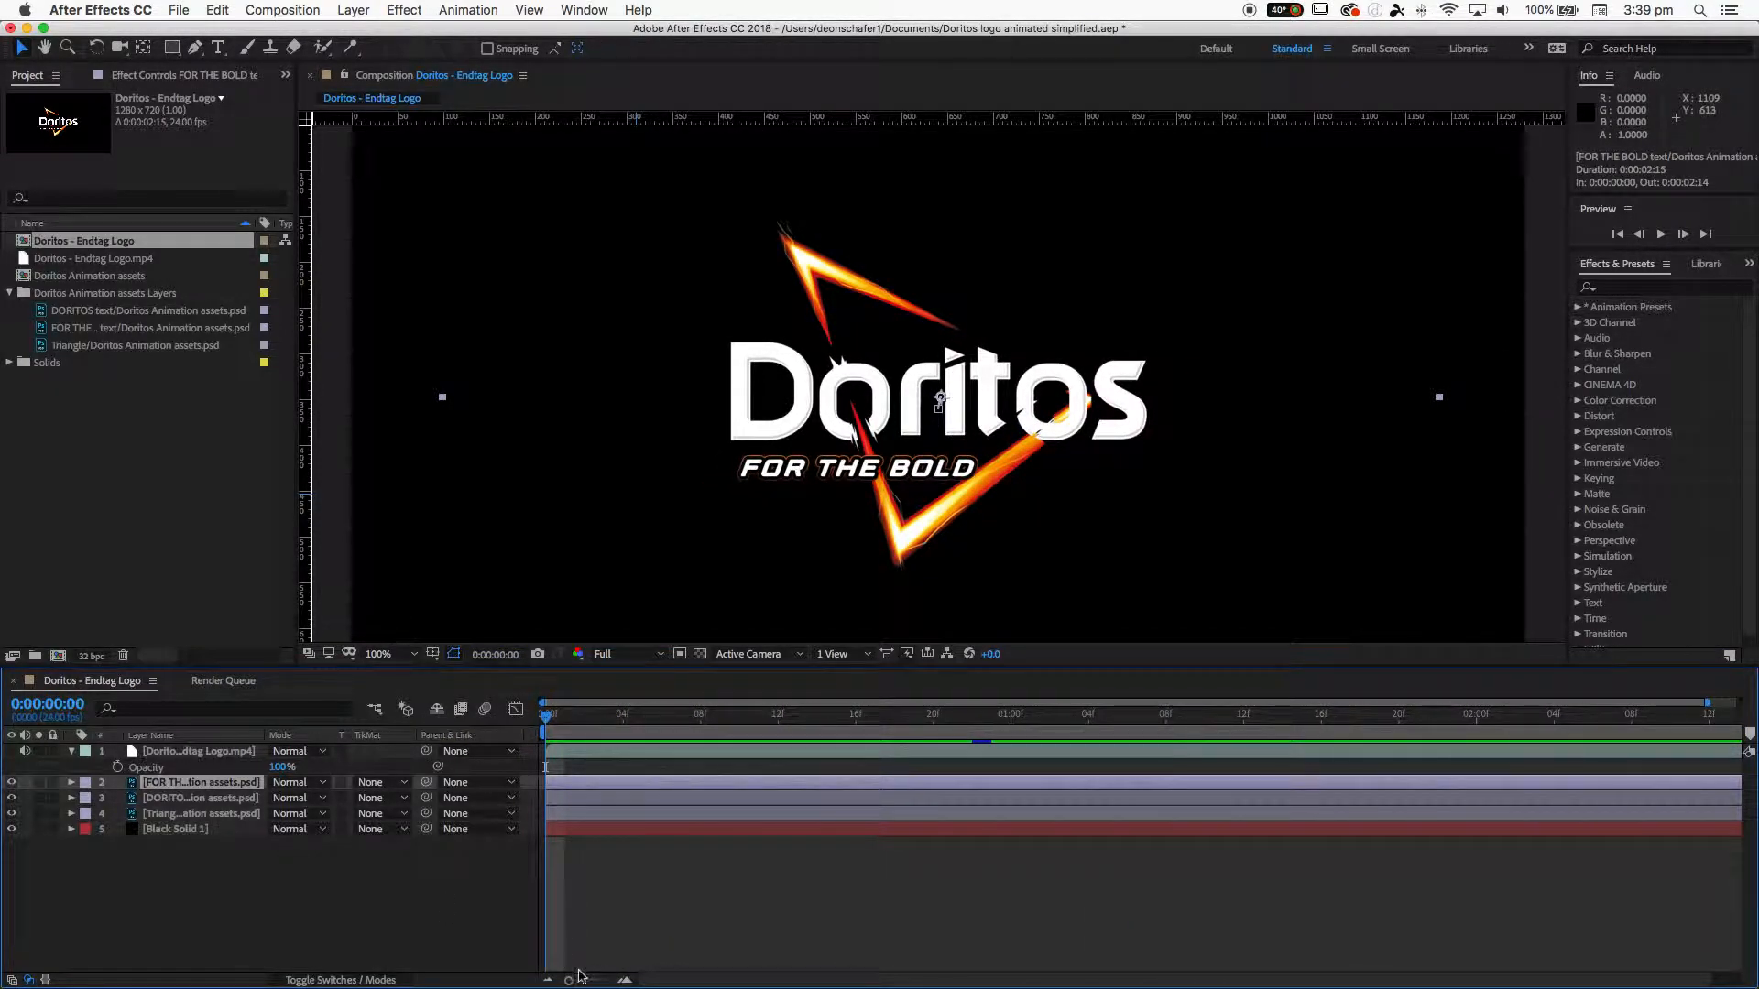
drag(583, 972, 560, 978)
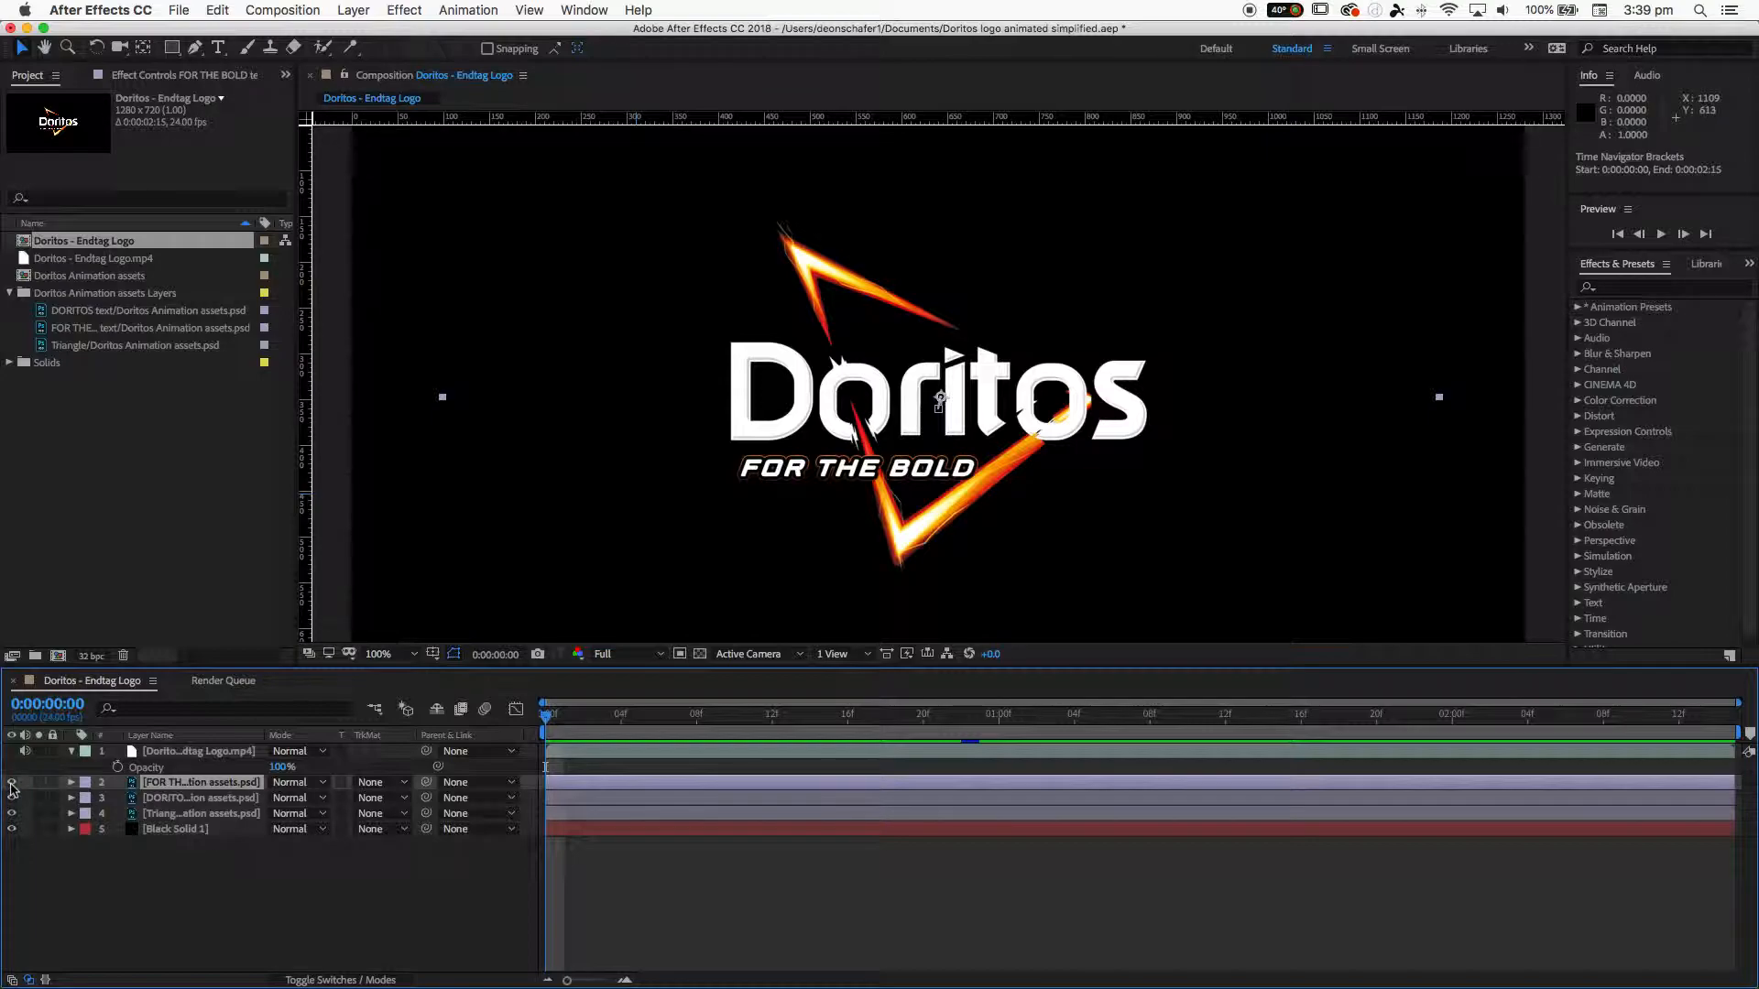
click(12, 782)
click(12, 798)
click(13, 813)
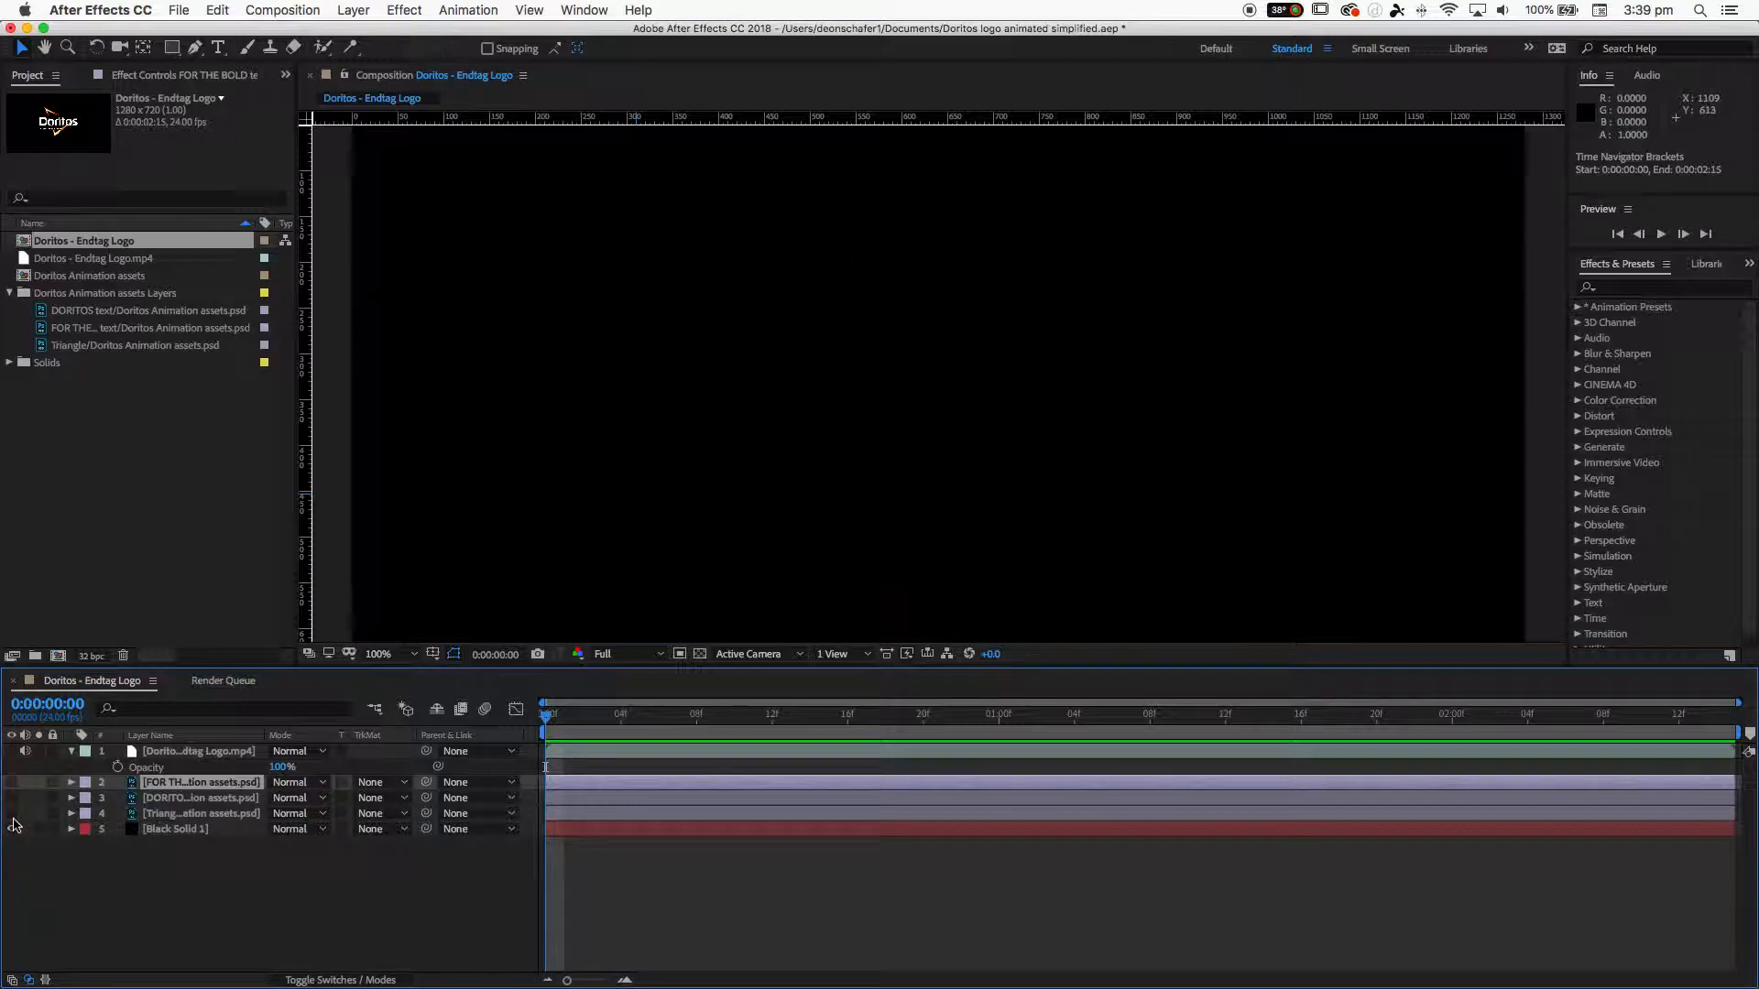
click(12, 814)
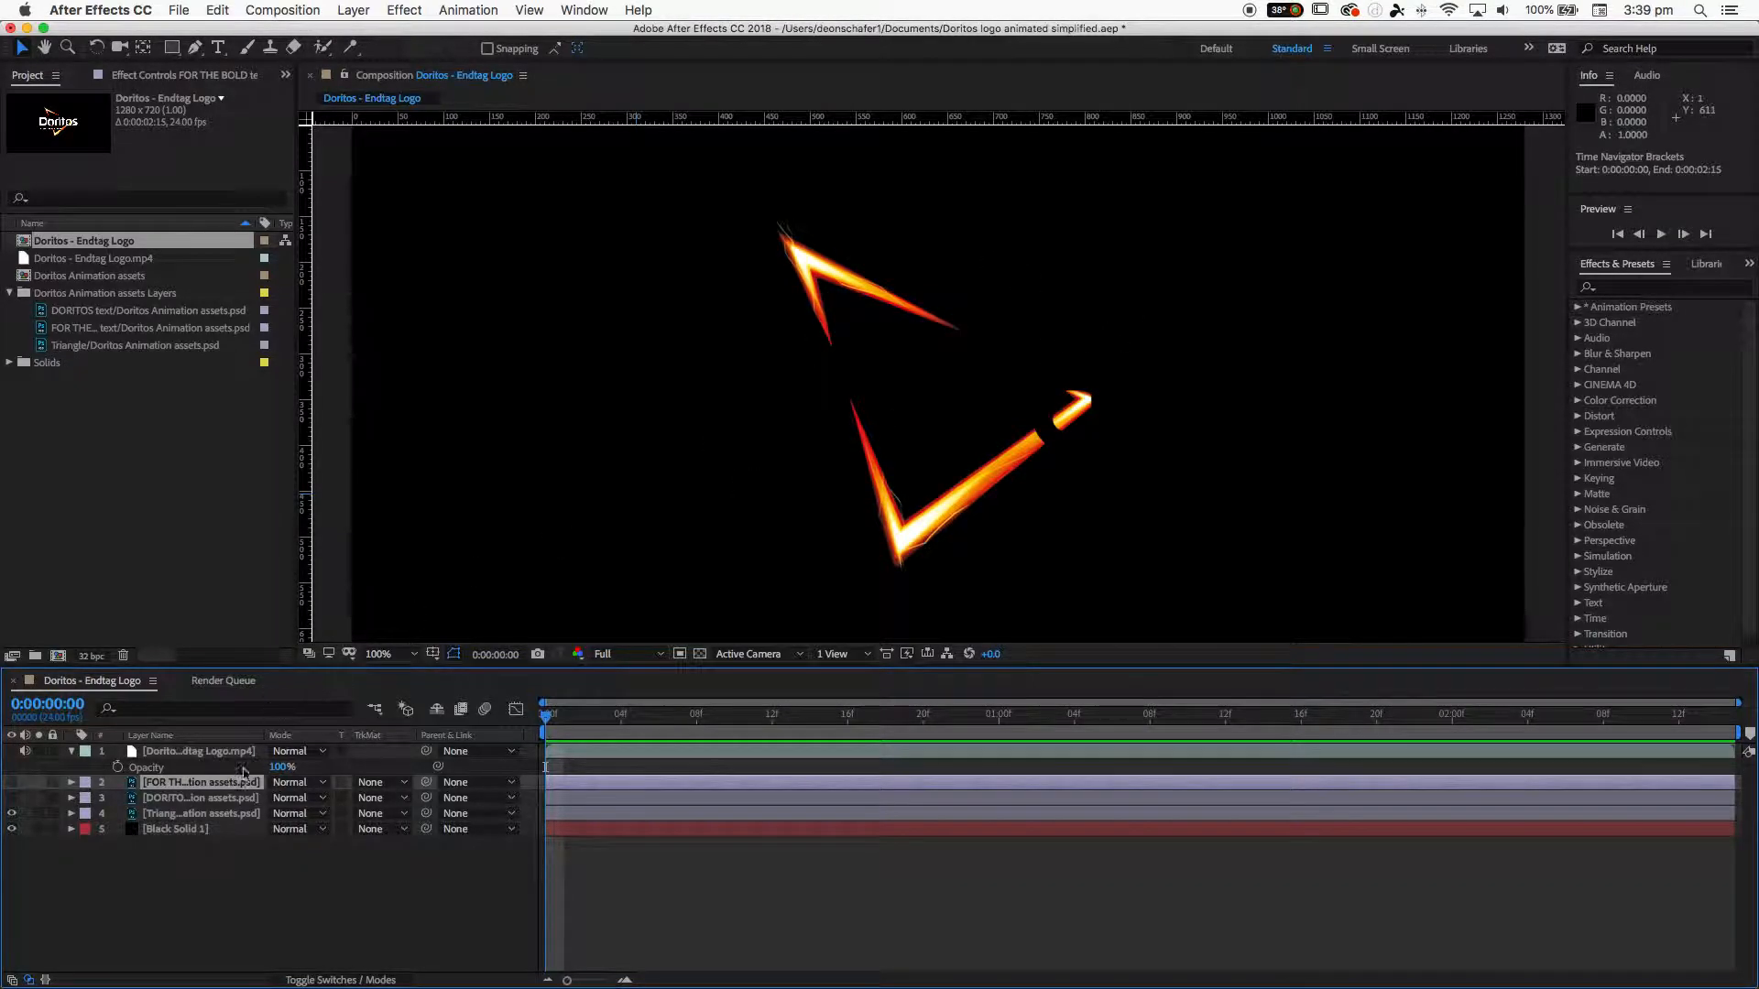
- Select the Triangle layer and draw a closed four-point mask with the Pen tool around the triangle
click(221, 812)
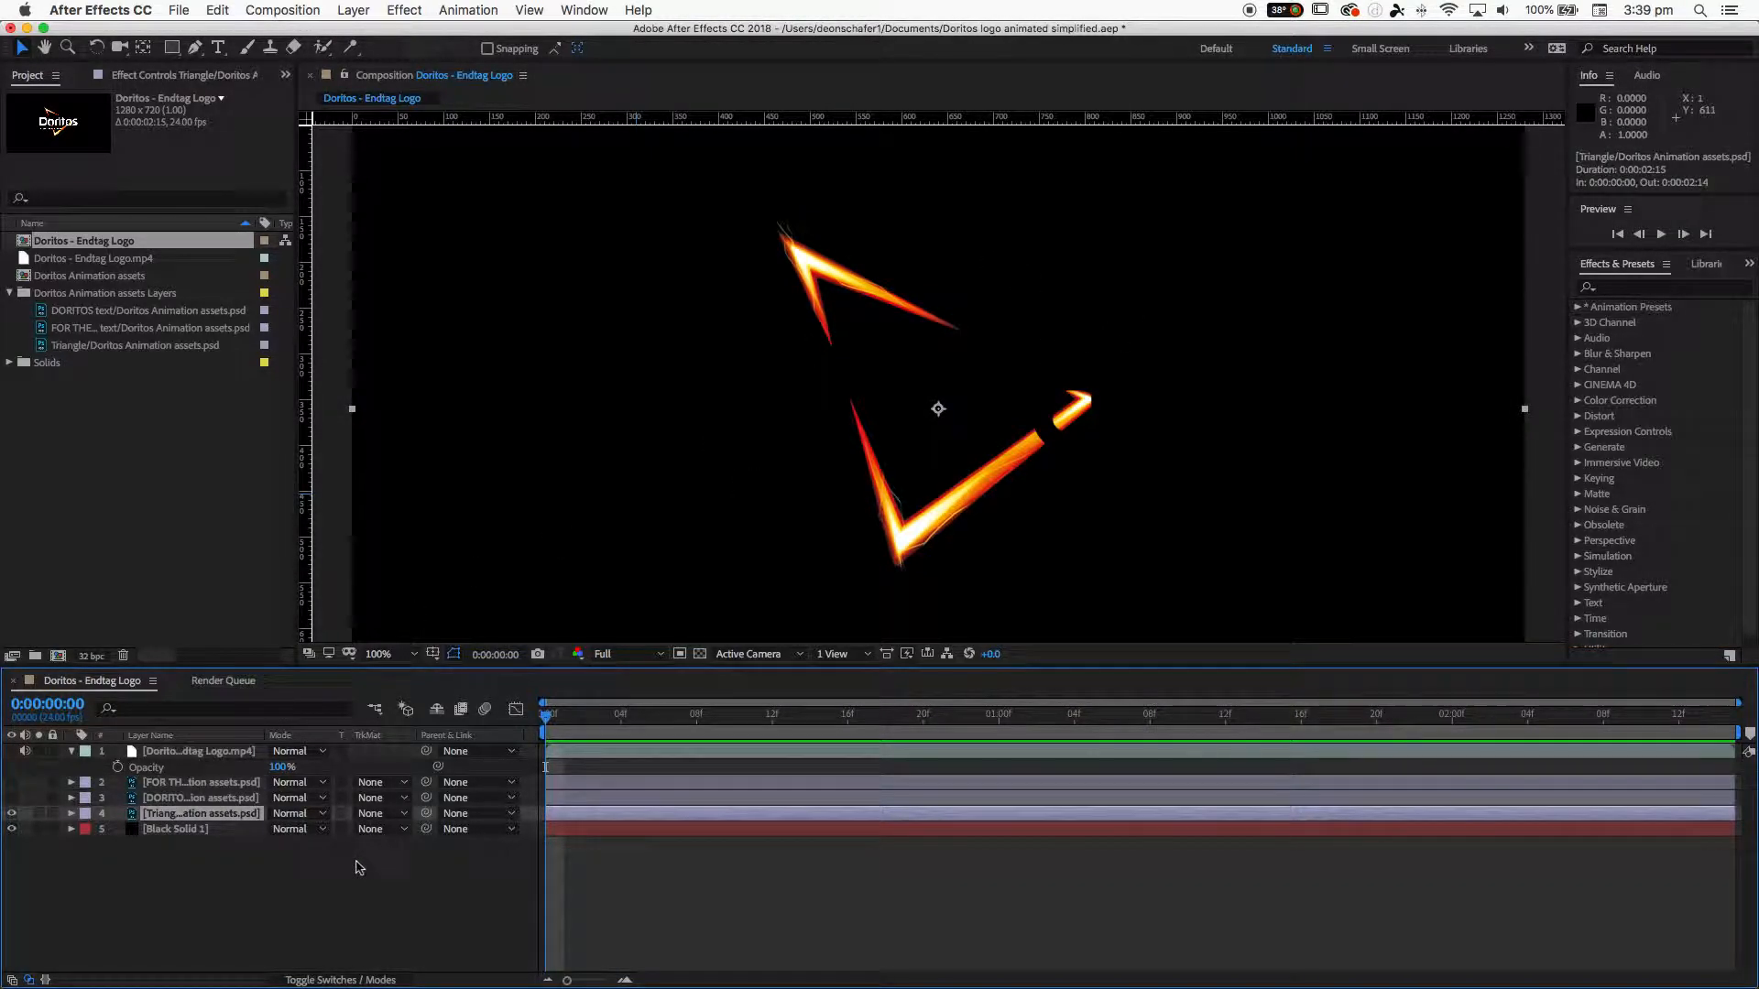
click(196, 46)
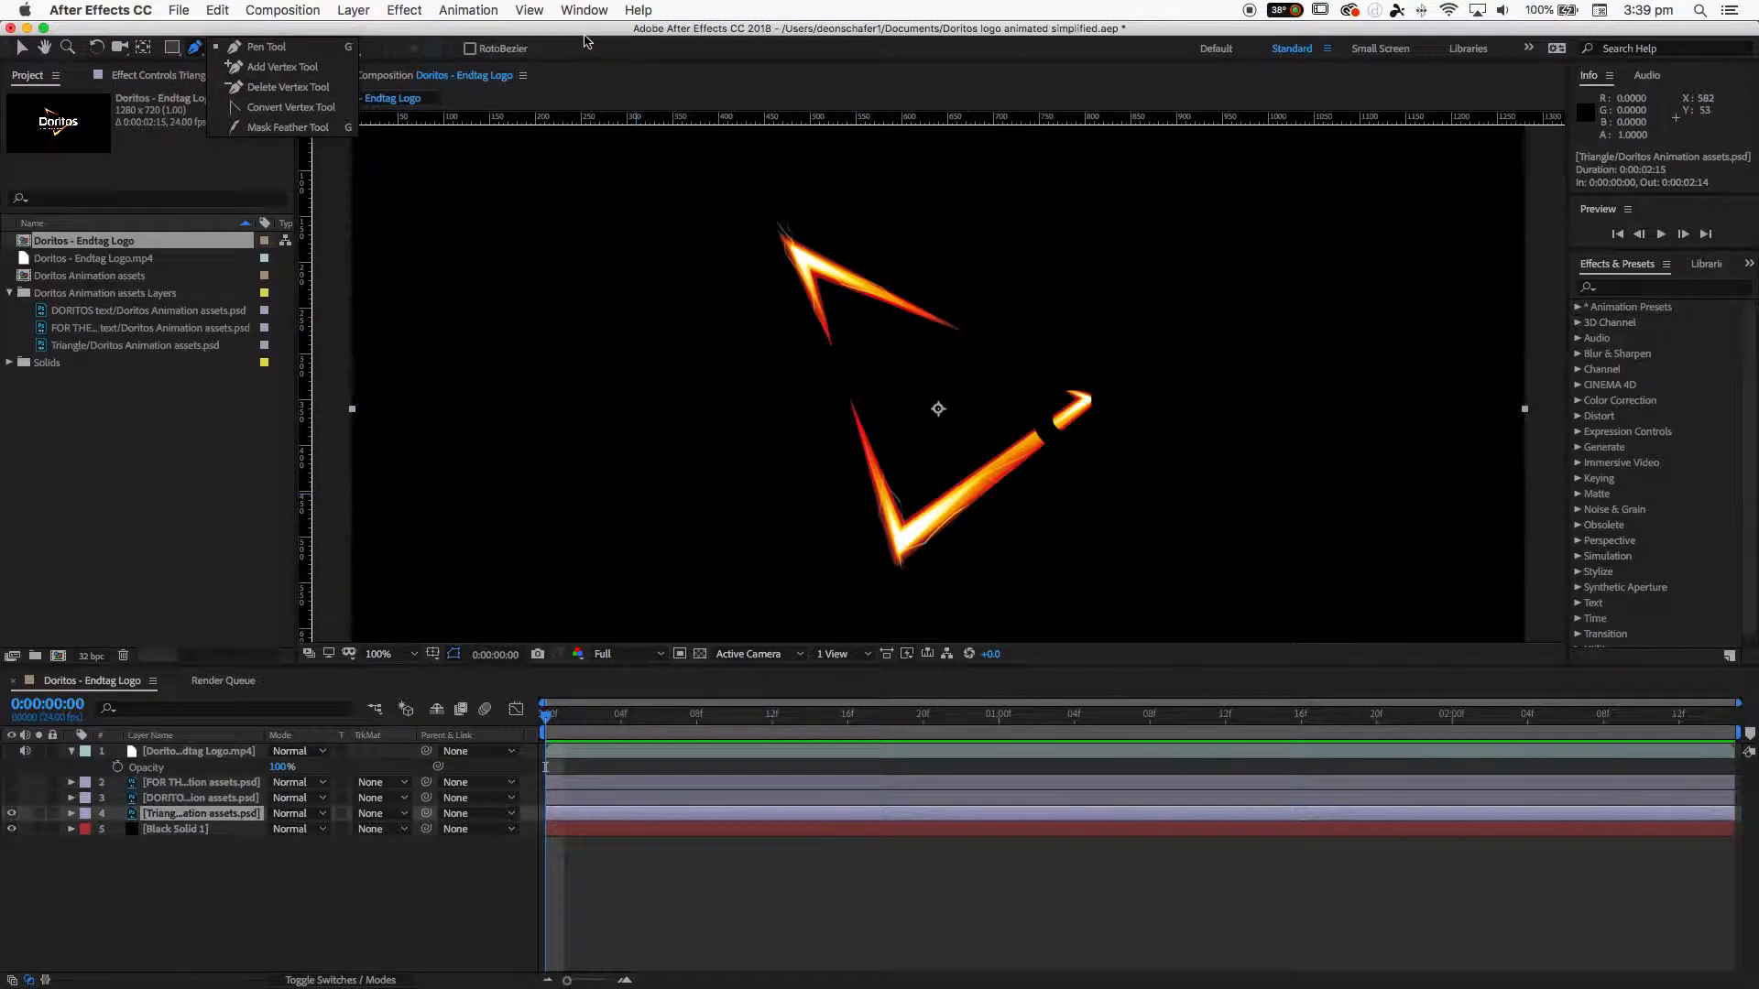
click(986, 321)
click(749, 161)
click(1001, 519)
click(1181, 395)
click(988, 322)
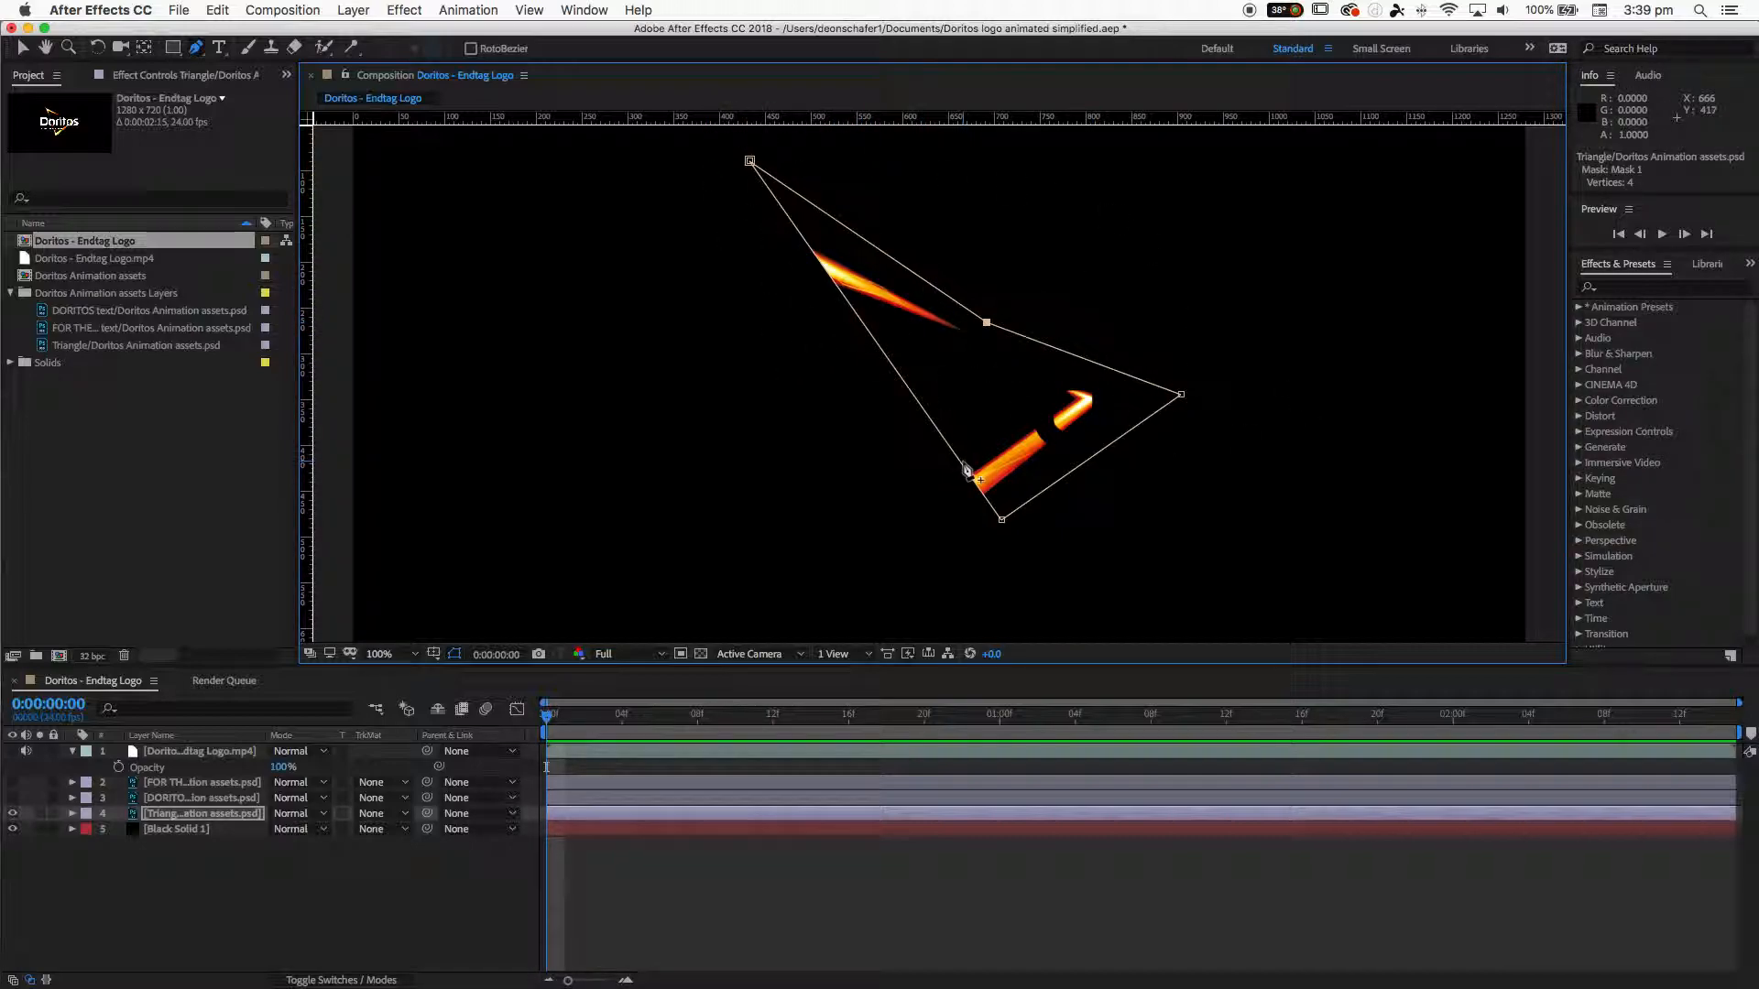
- Reshape the mask by moving its vertices and adding a fifth point so it encloses the whole triangle
drag(987, 324, 1013, 364)
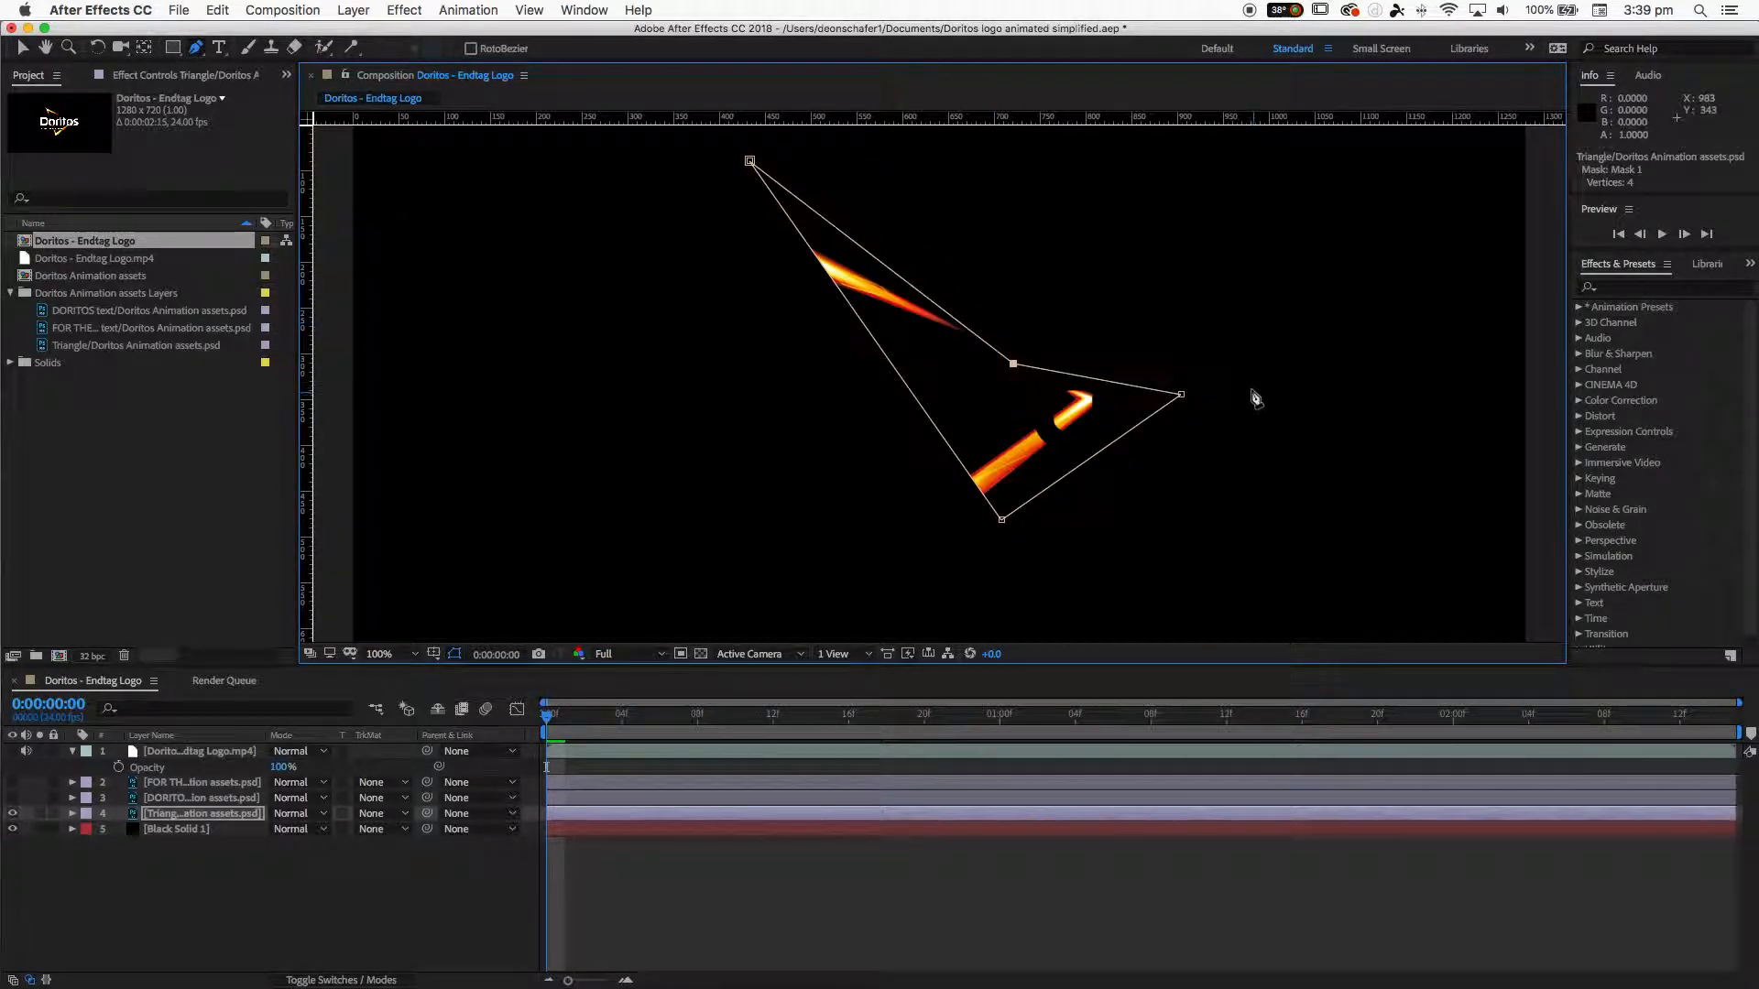
drag(1181, 394, 1032, 394)
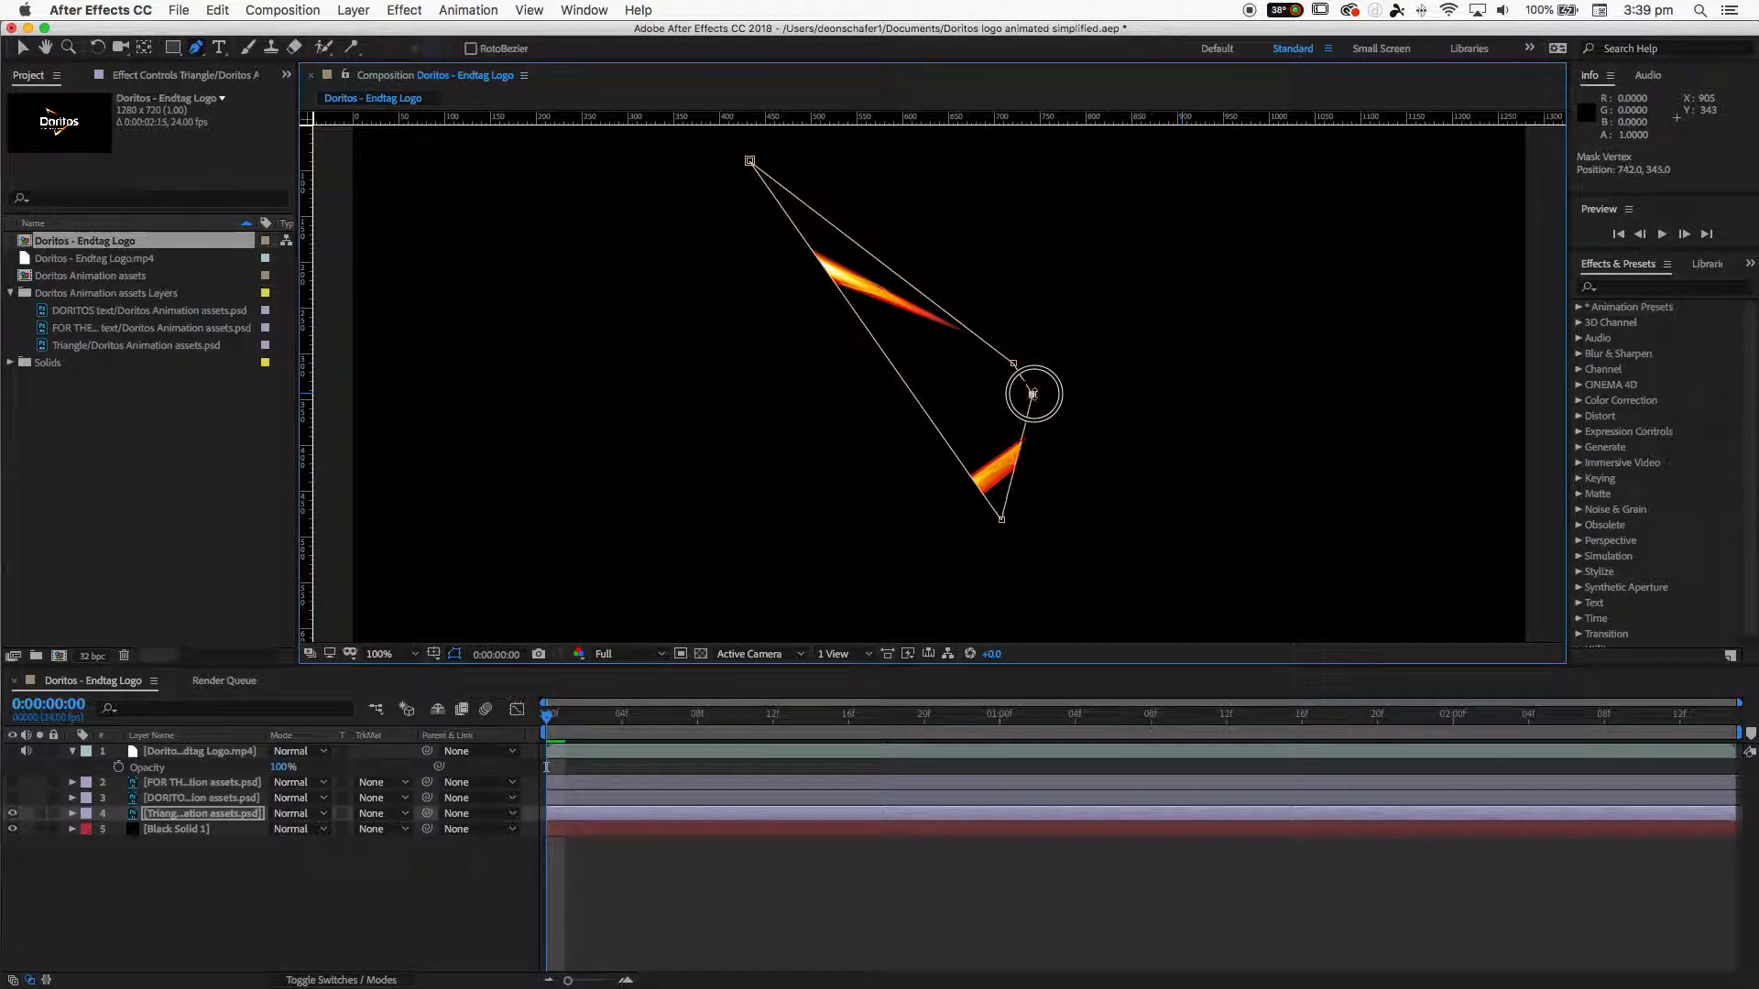
drag(1001, 519, 828, 562)
drag(944, 470, 988, 531)
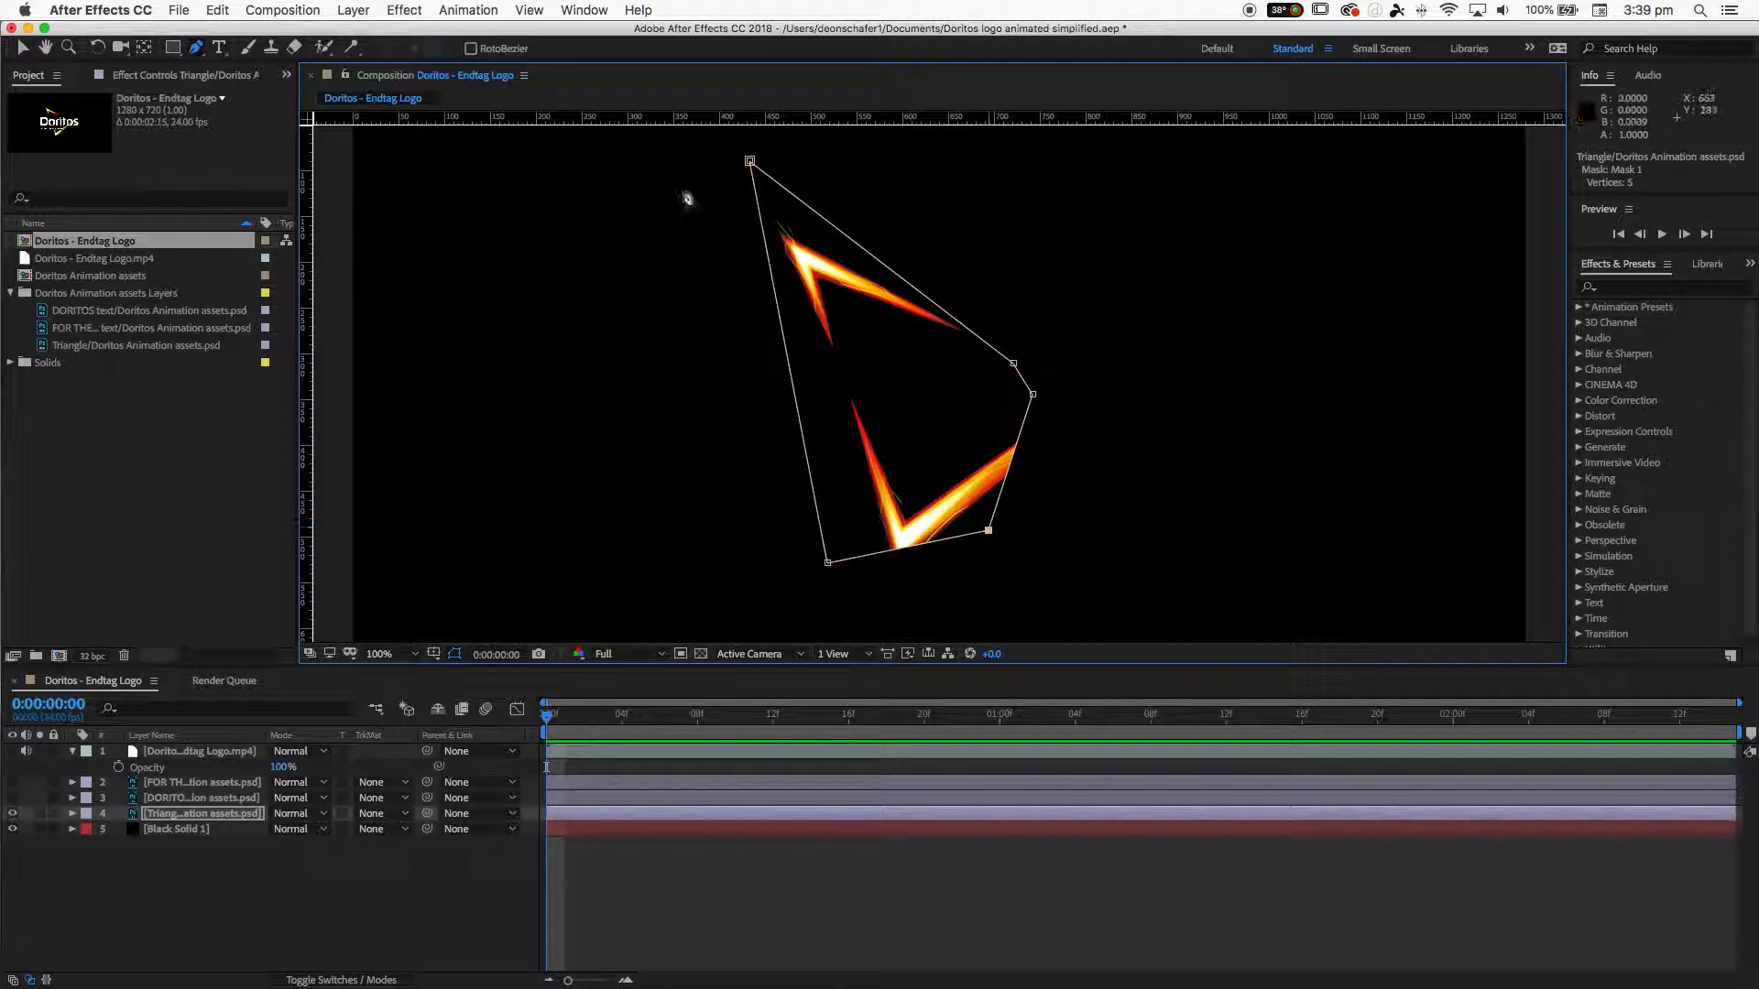
- Expand the triangle layer's masks and set Mask 1's color to bright green
click(196, 48)
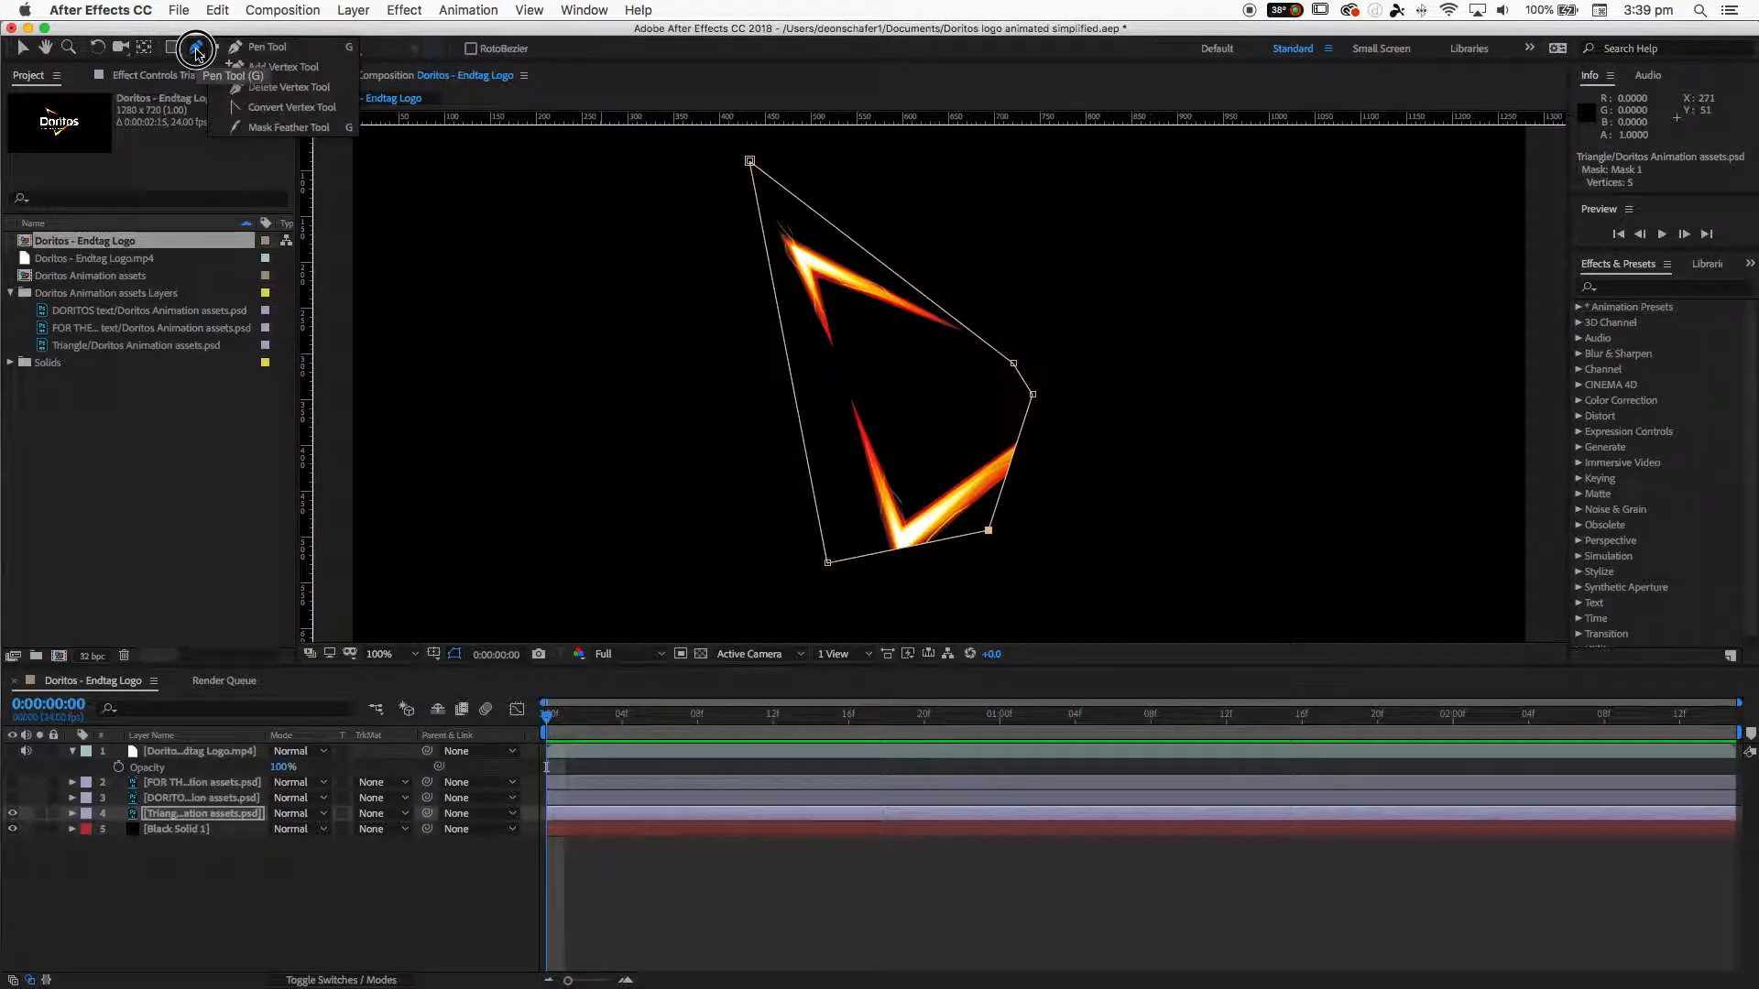
click(196, 51)
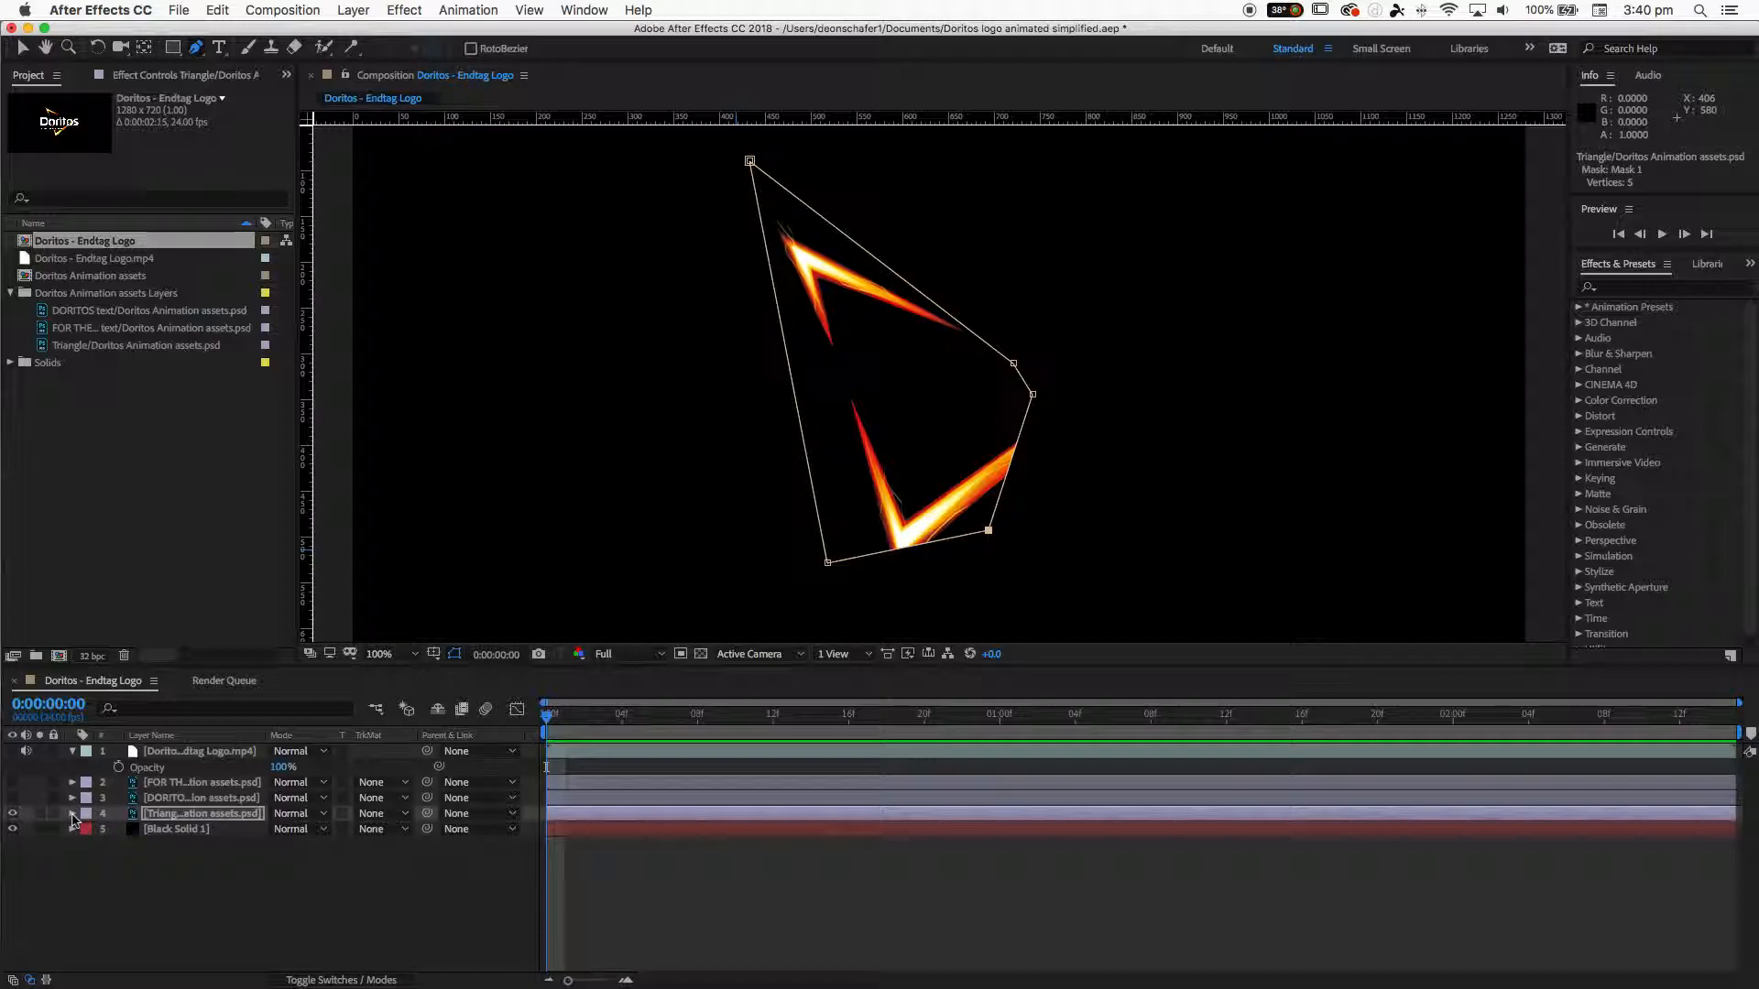
click(72, 813)
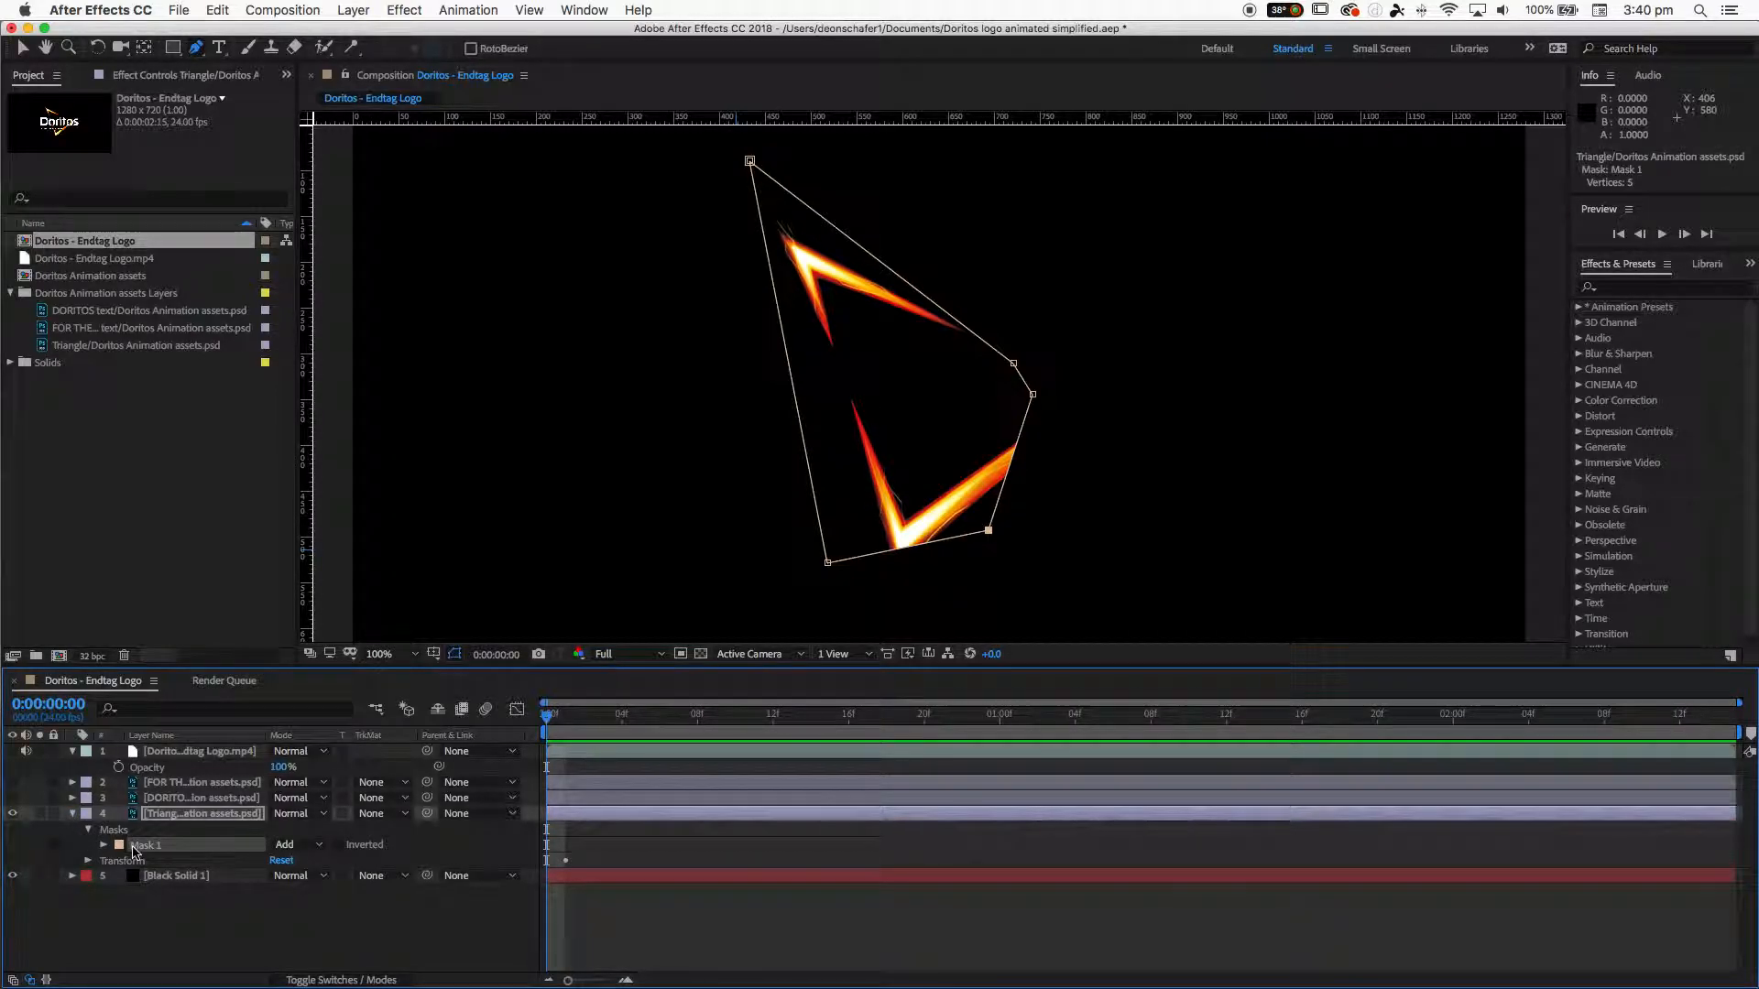
click(91, 832)
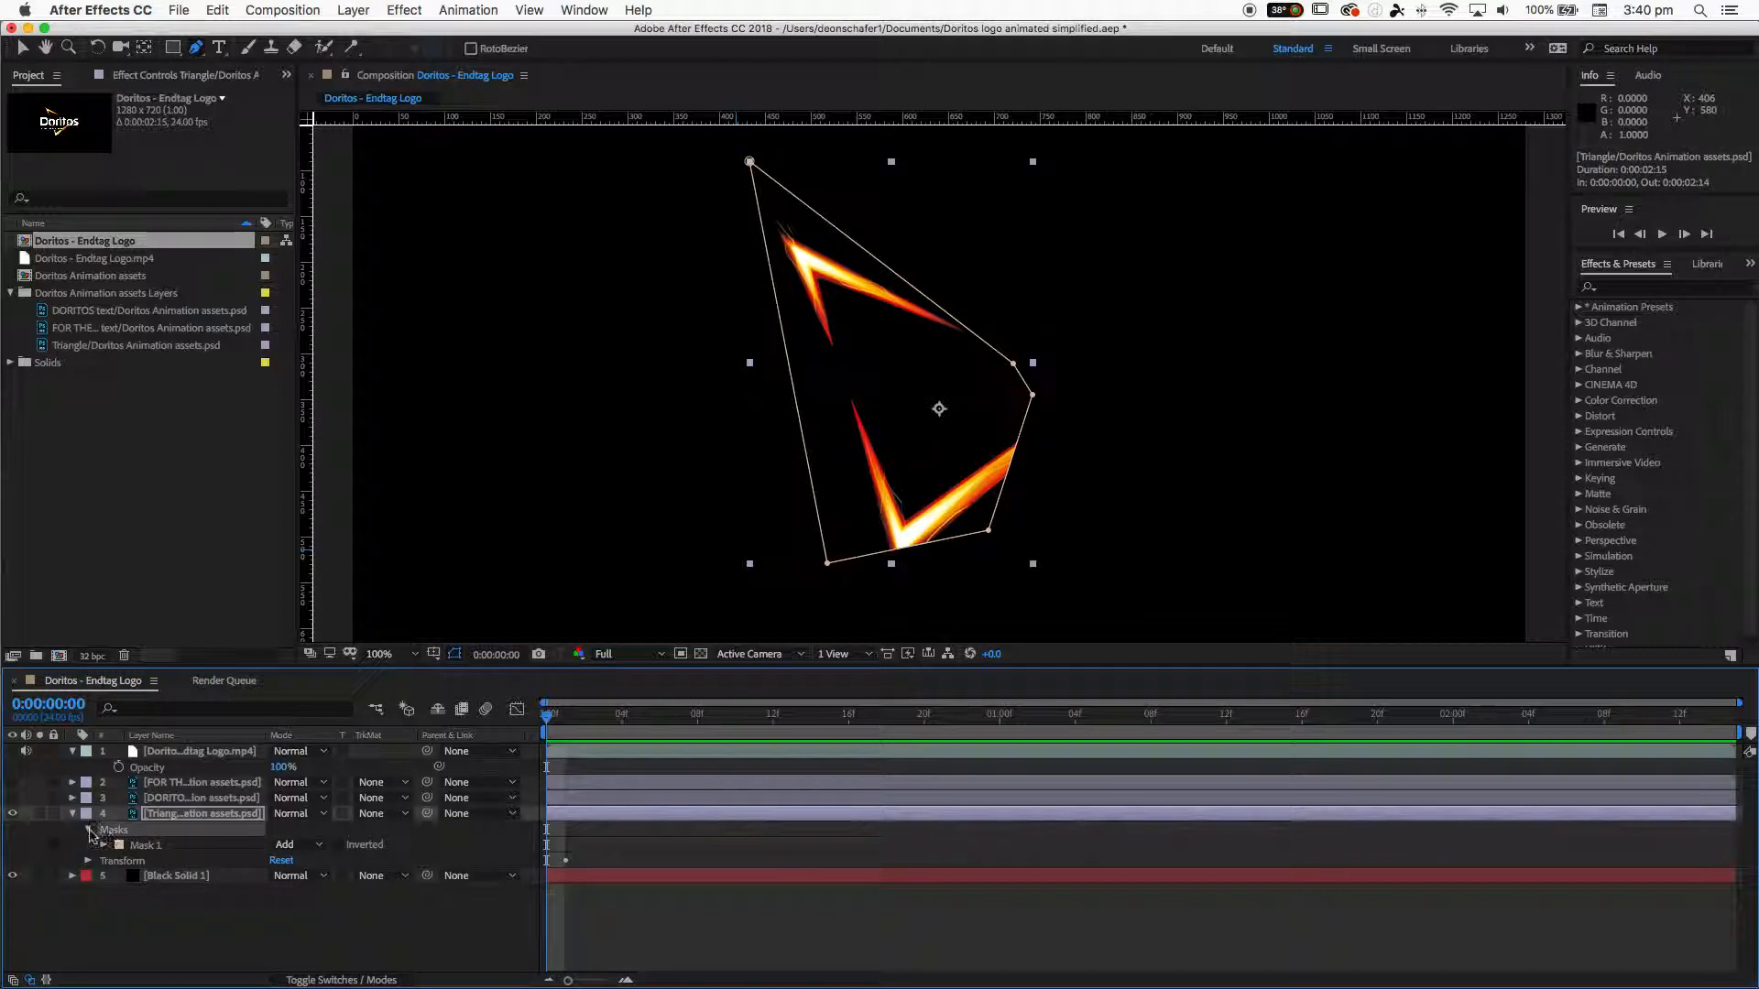
click(163, 851)
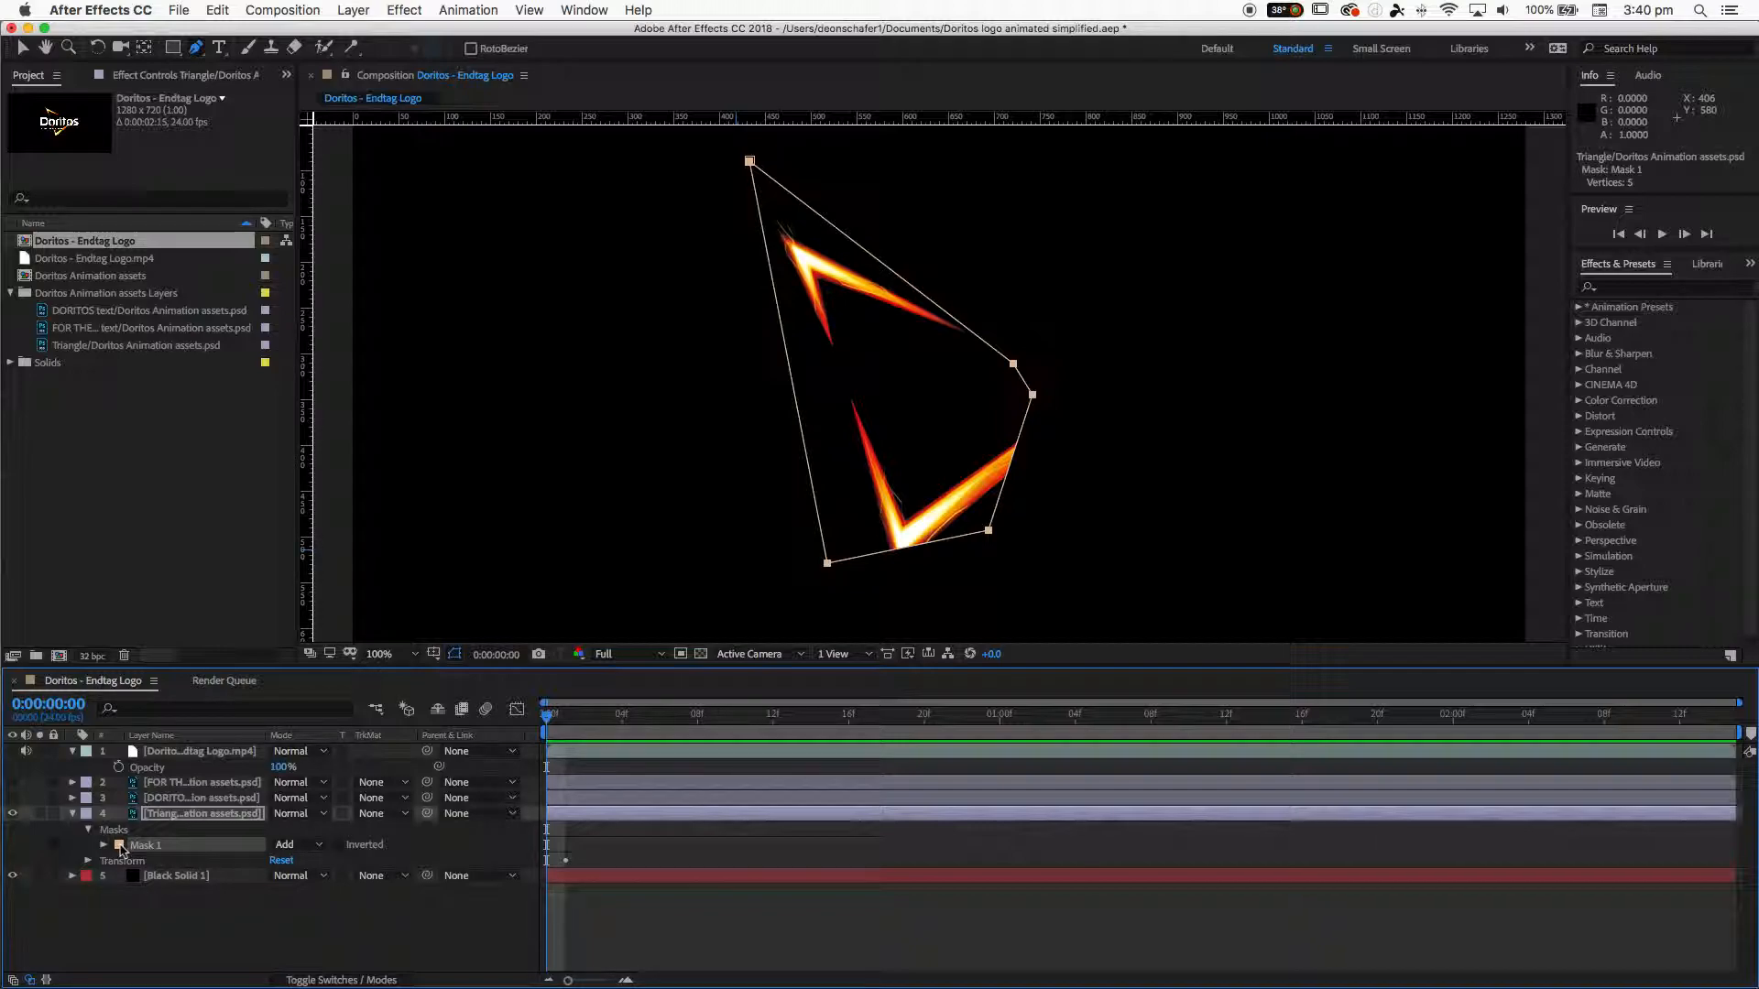
click(120, 847)
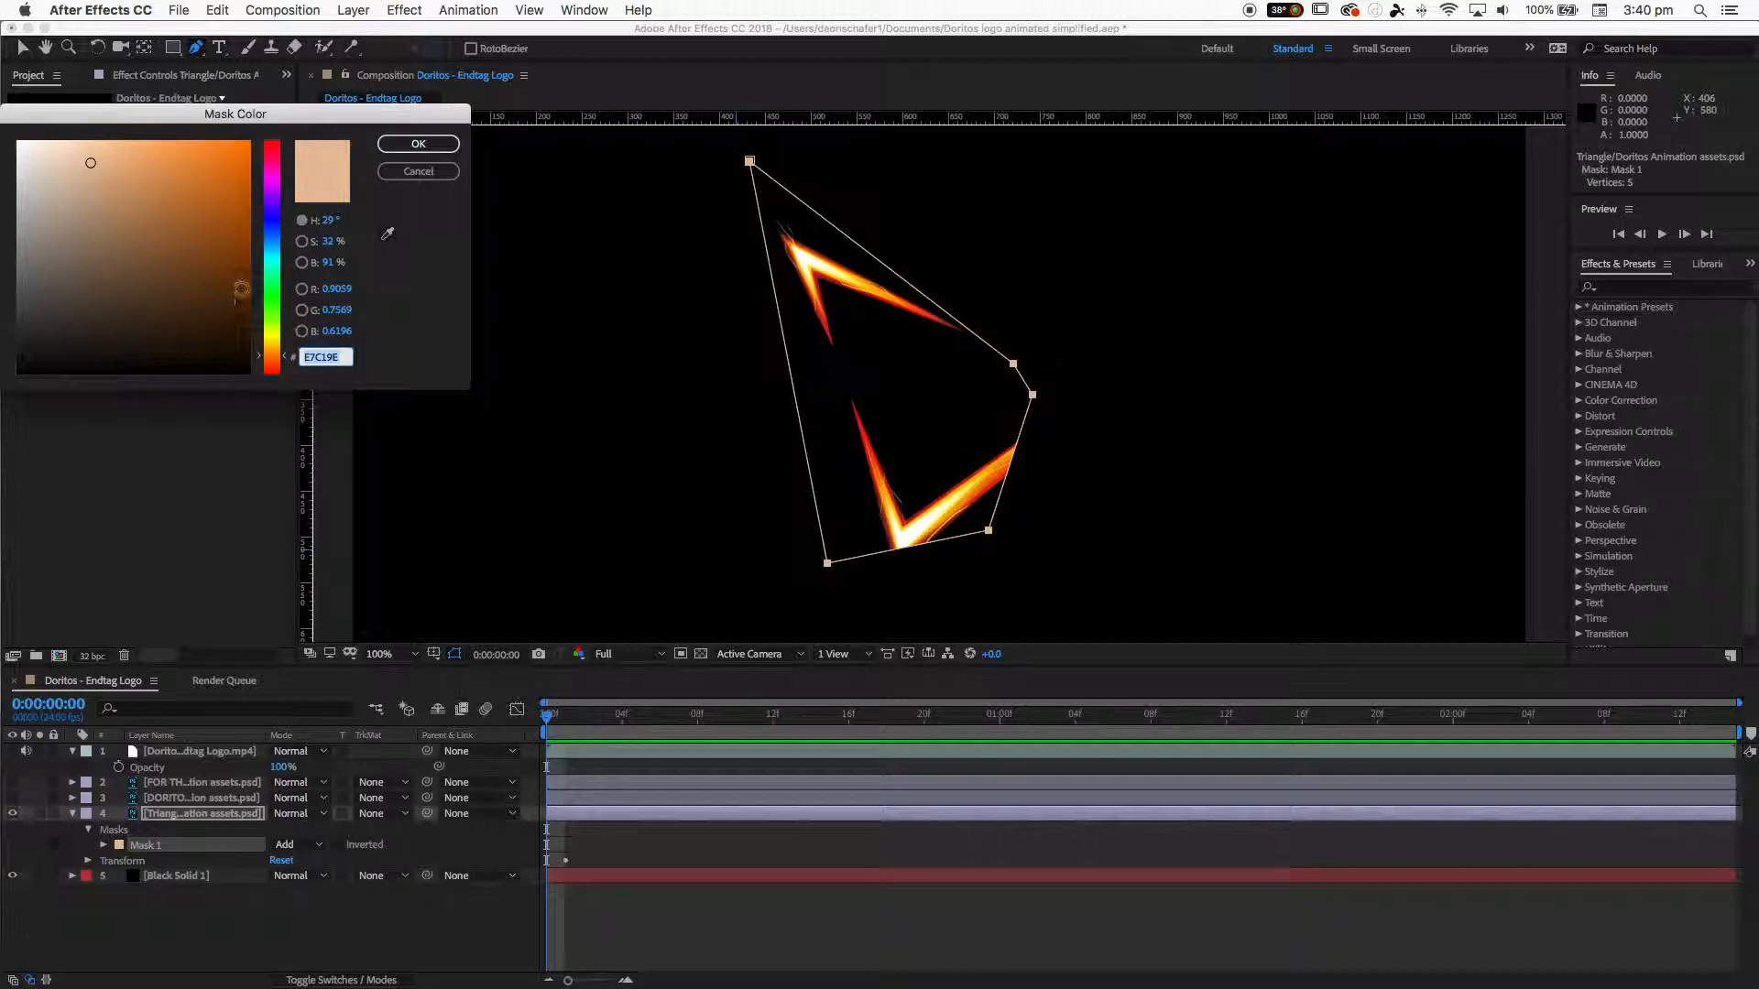
click(269, 309)
drag(184, 238, 291, 125)
click(418, 145)
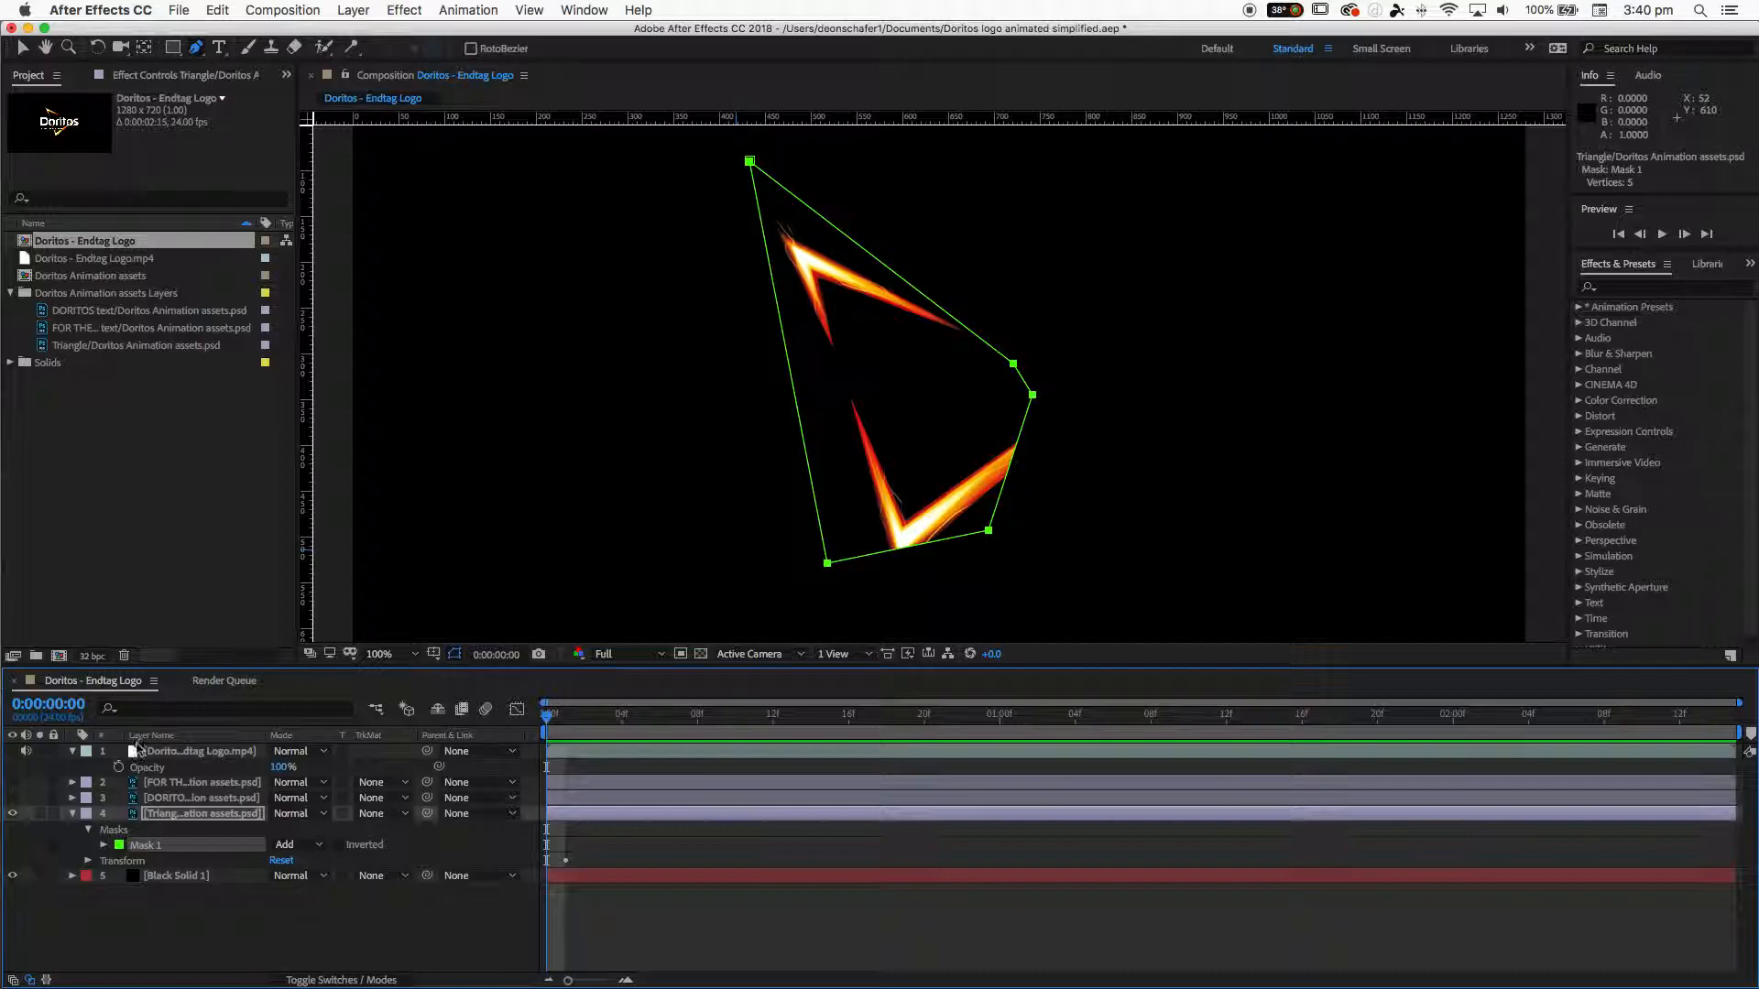
- Change Mask 1's color to black
click(118, 849)
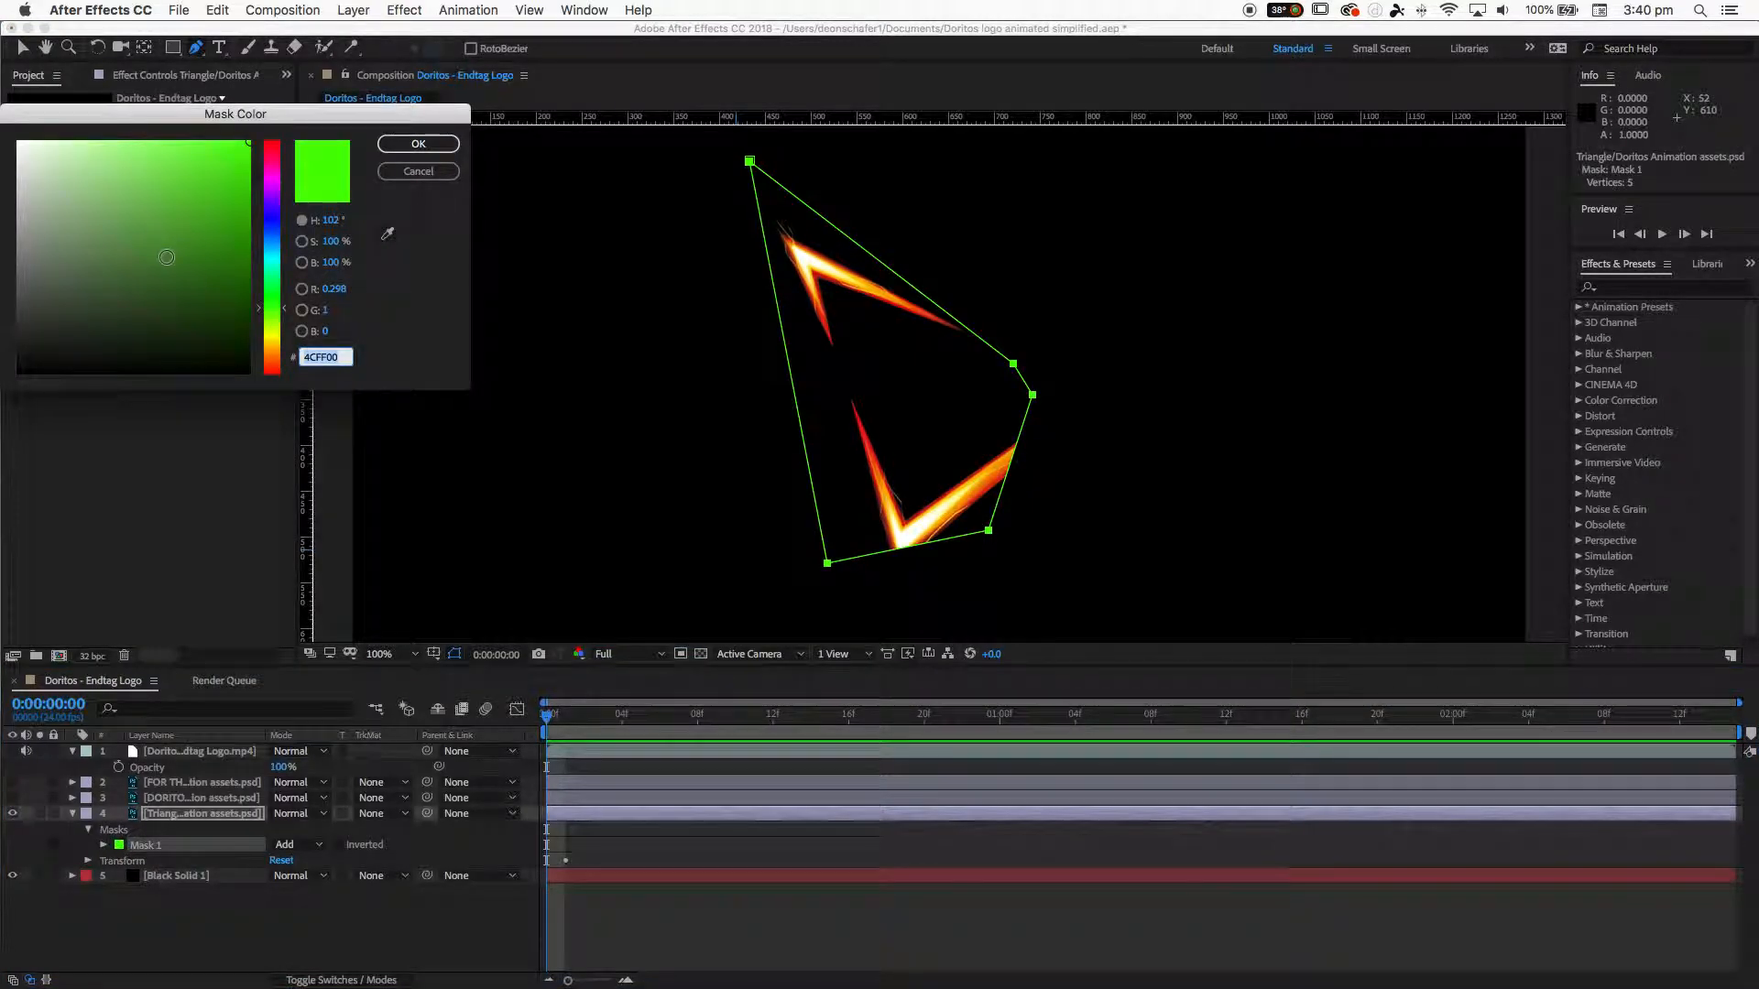
click(248, 372)
click(419, 147)
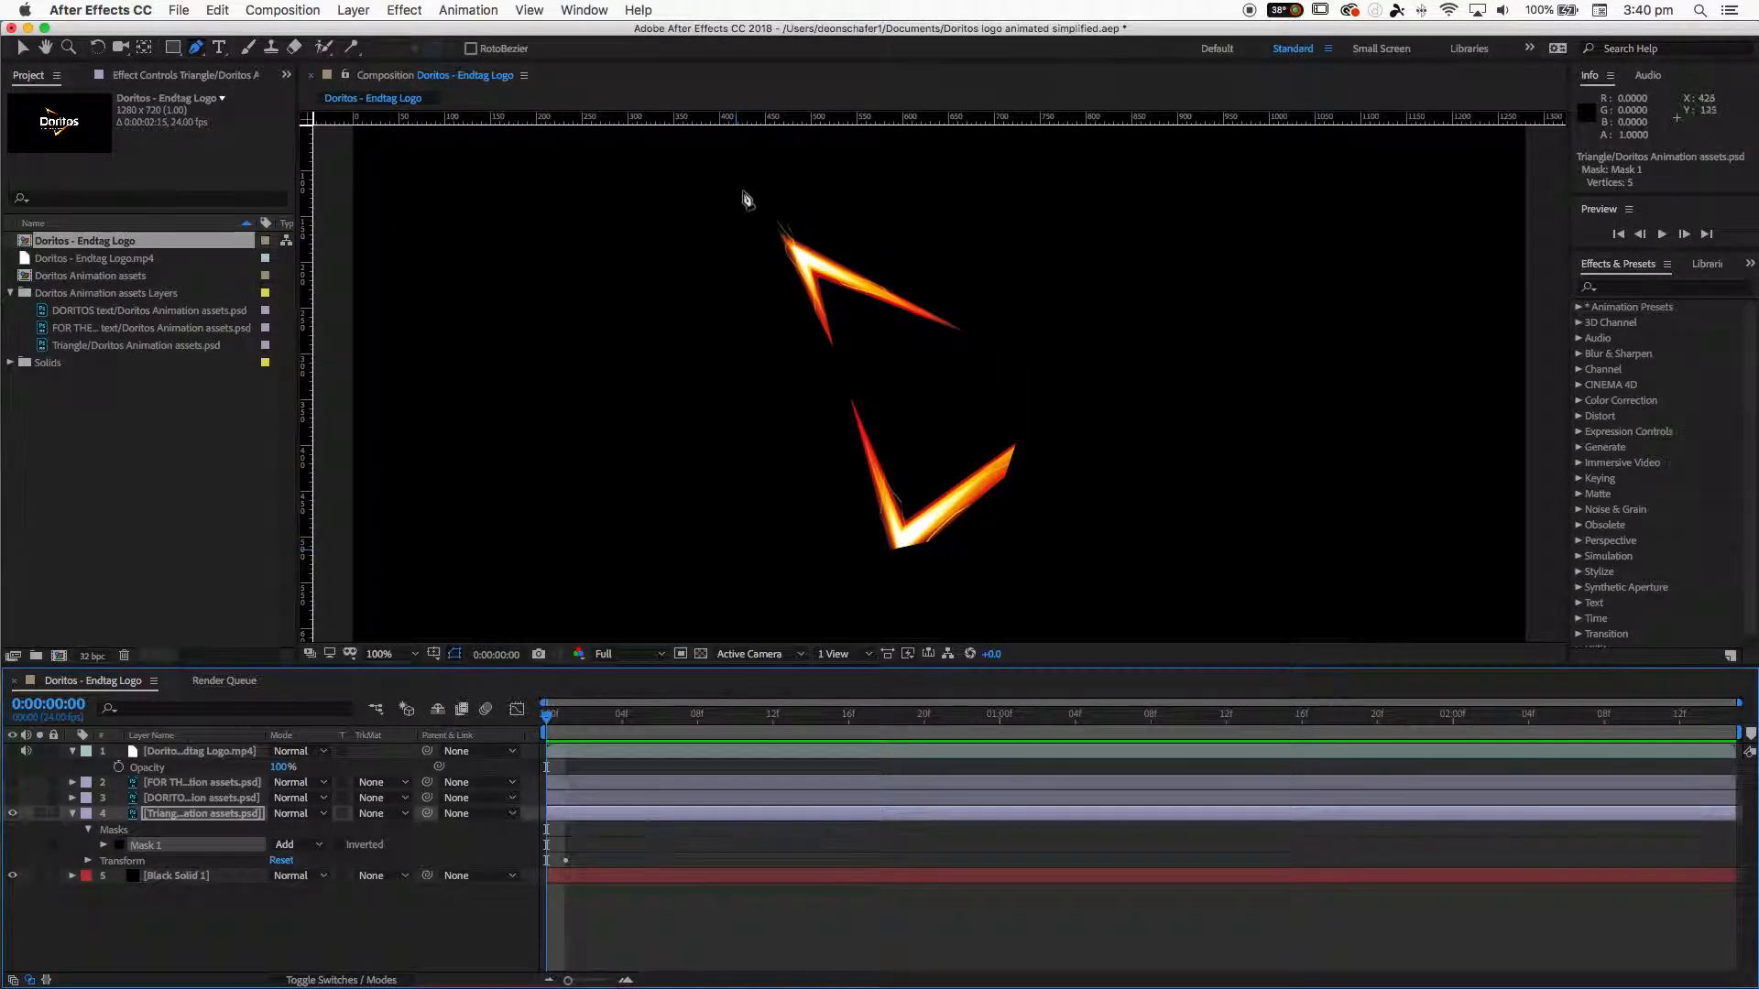
- Set Mask 1's color back to bright green
click(119, 847)
click(268, 304)
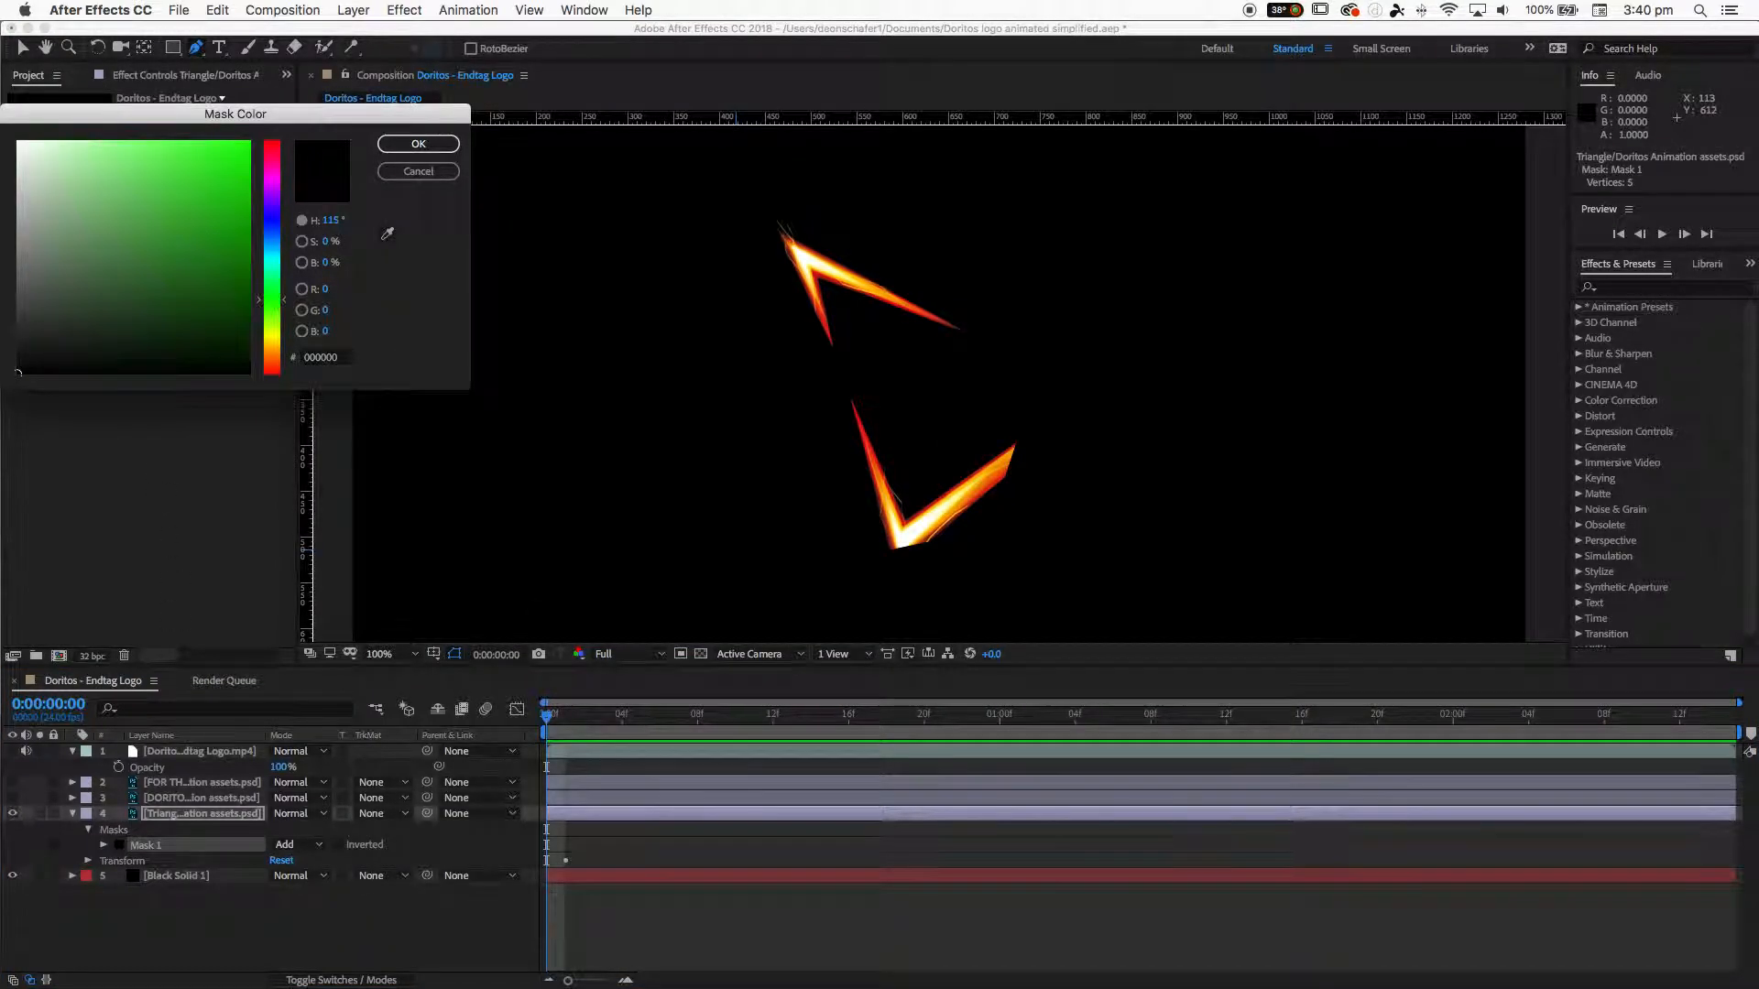
click(248, 142)
click(418, 144)
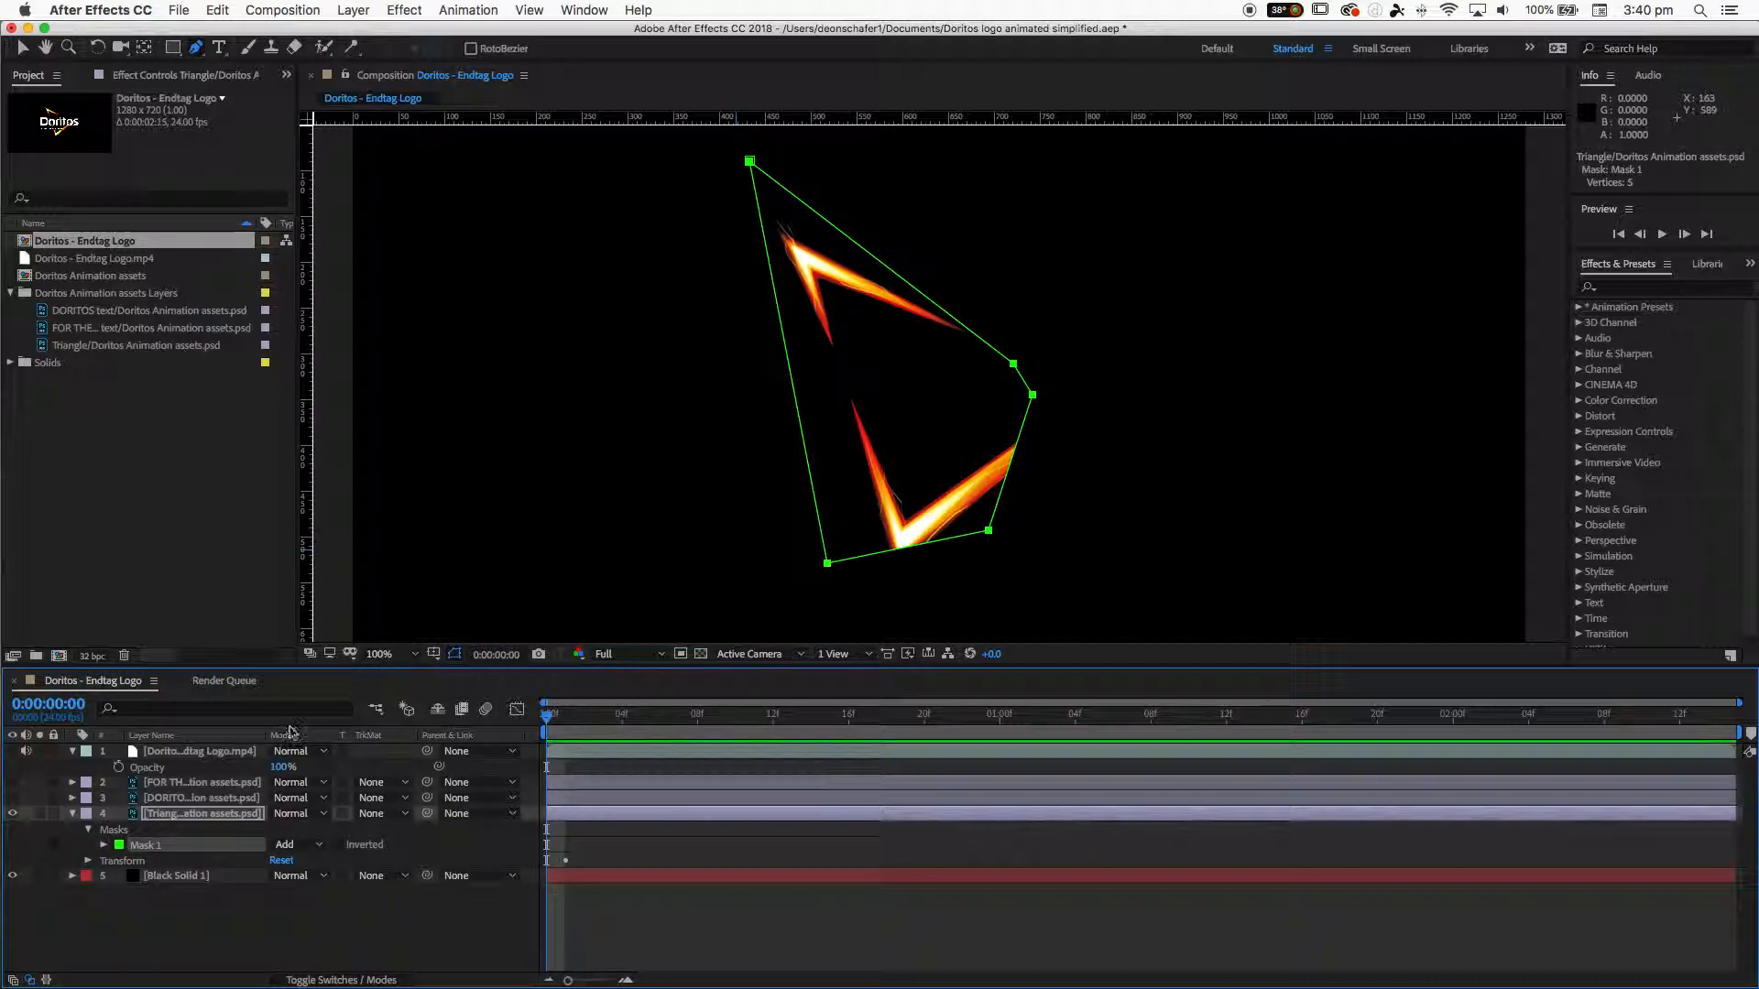
- Set Mask 1's mode to Subtract
click(29, 982)
click(29, 982)
click(295, 847)
click(295, 847)
click(295, 847)
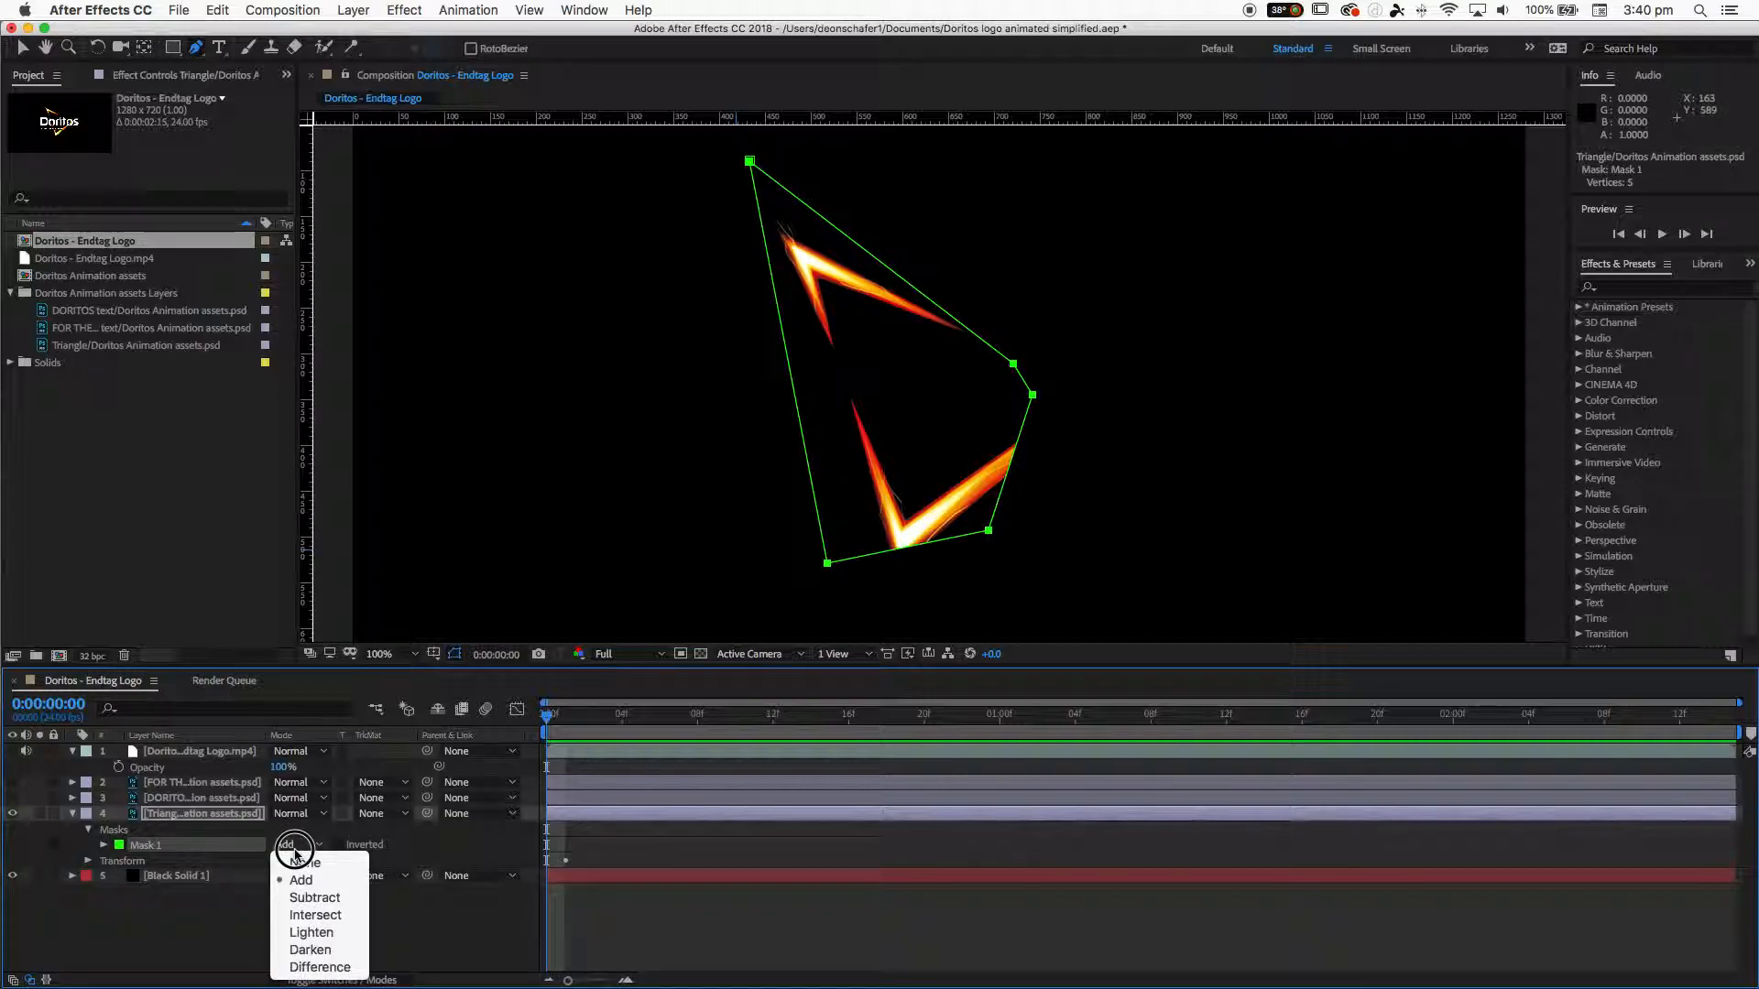
click(311, 898)
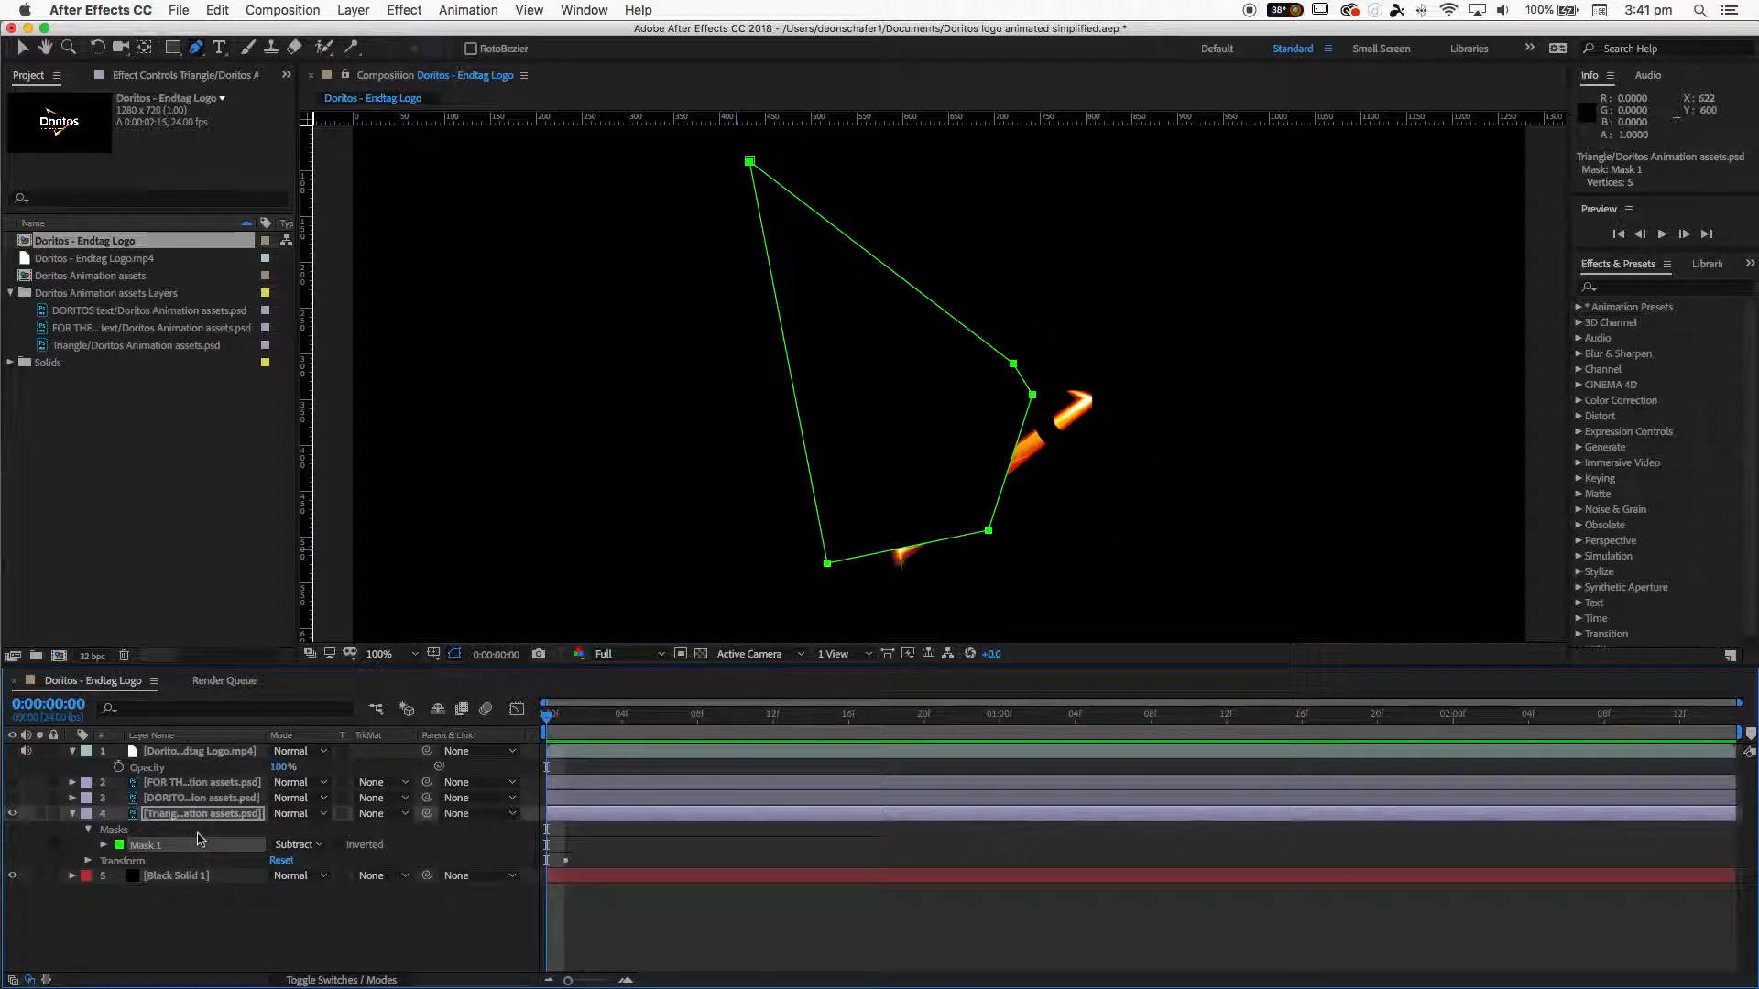
- Select Mask 1 and delete it
click(151, 898)
click(141, 849)
key(Delete)
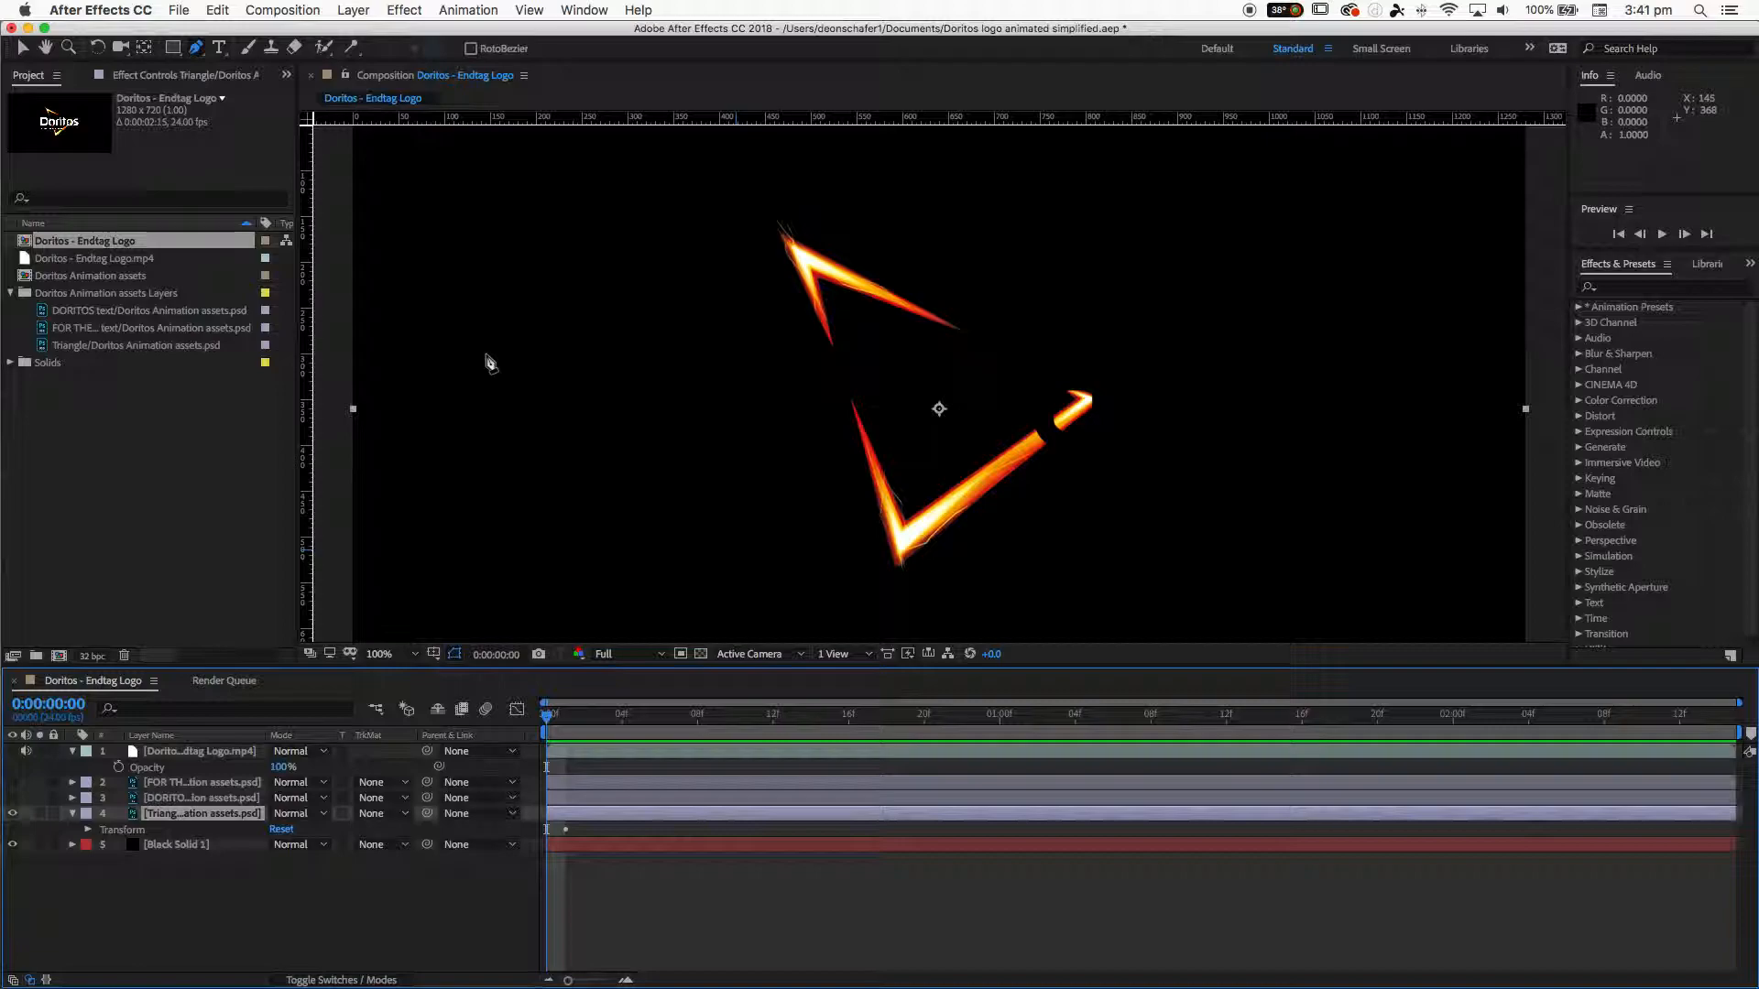
- Draw a closed eight-point pen mask on the triangle layer, outlining around both glowing strokes
click(1018, 326)
click(974, 371)
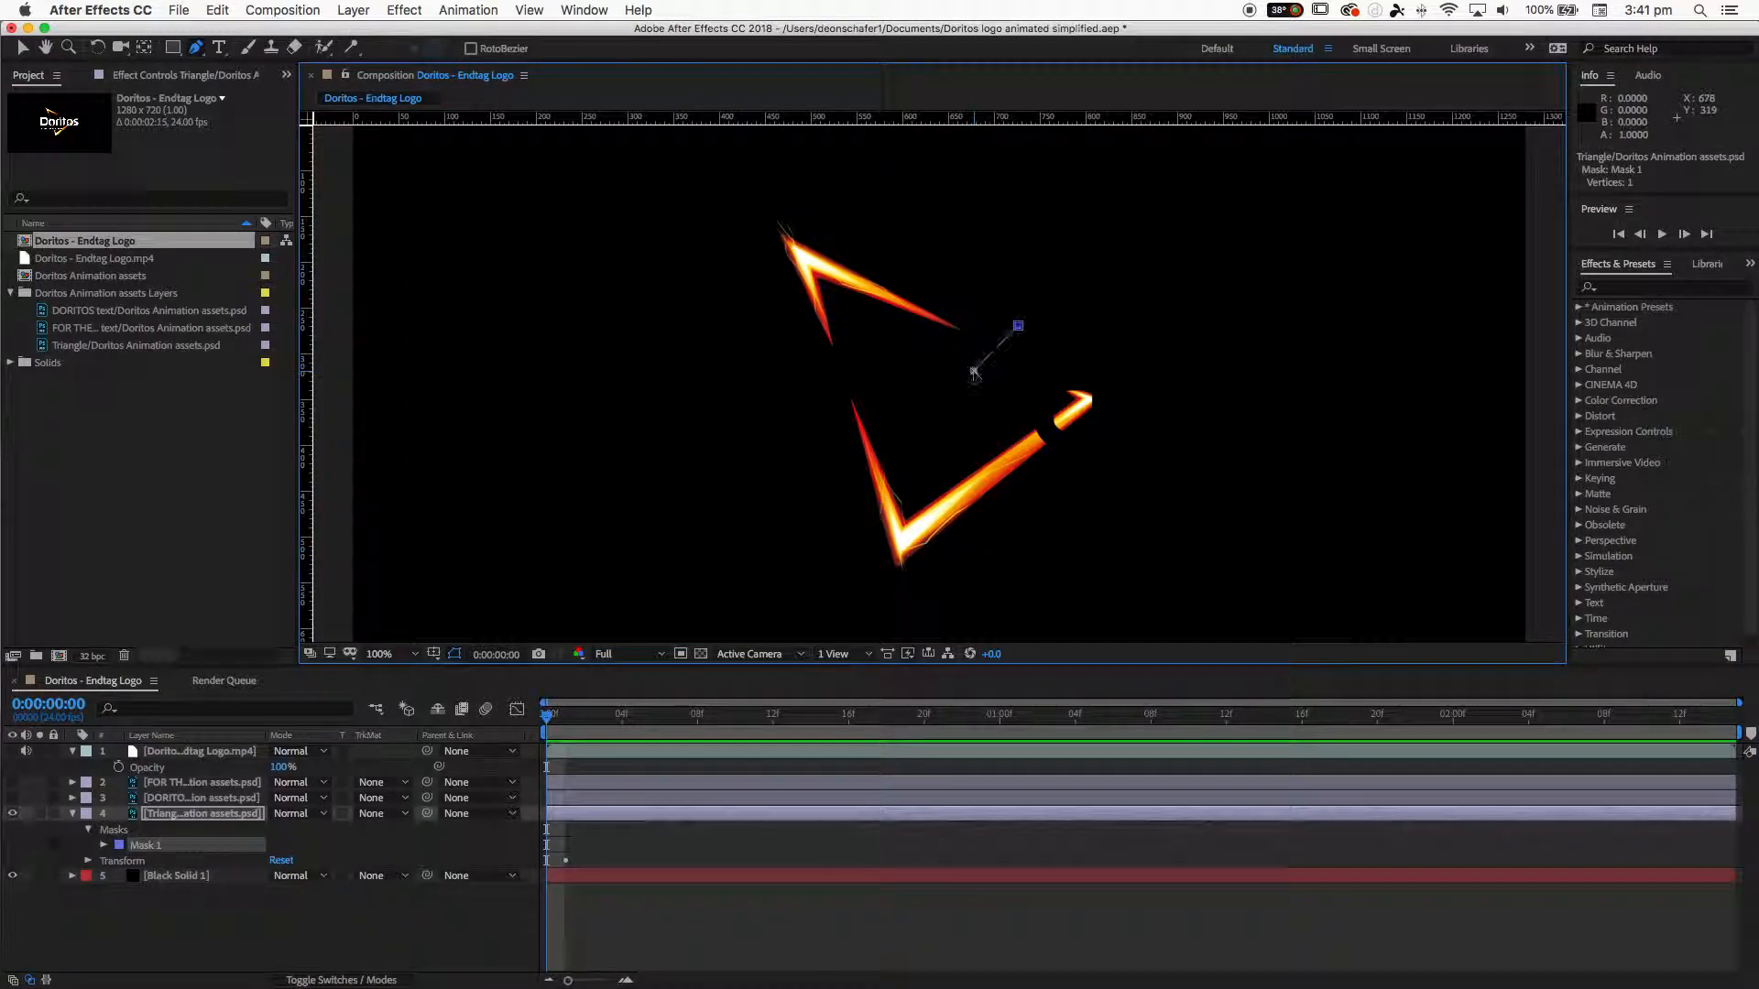
click(874, 328)
click(935, 431)
click(1048, 330)
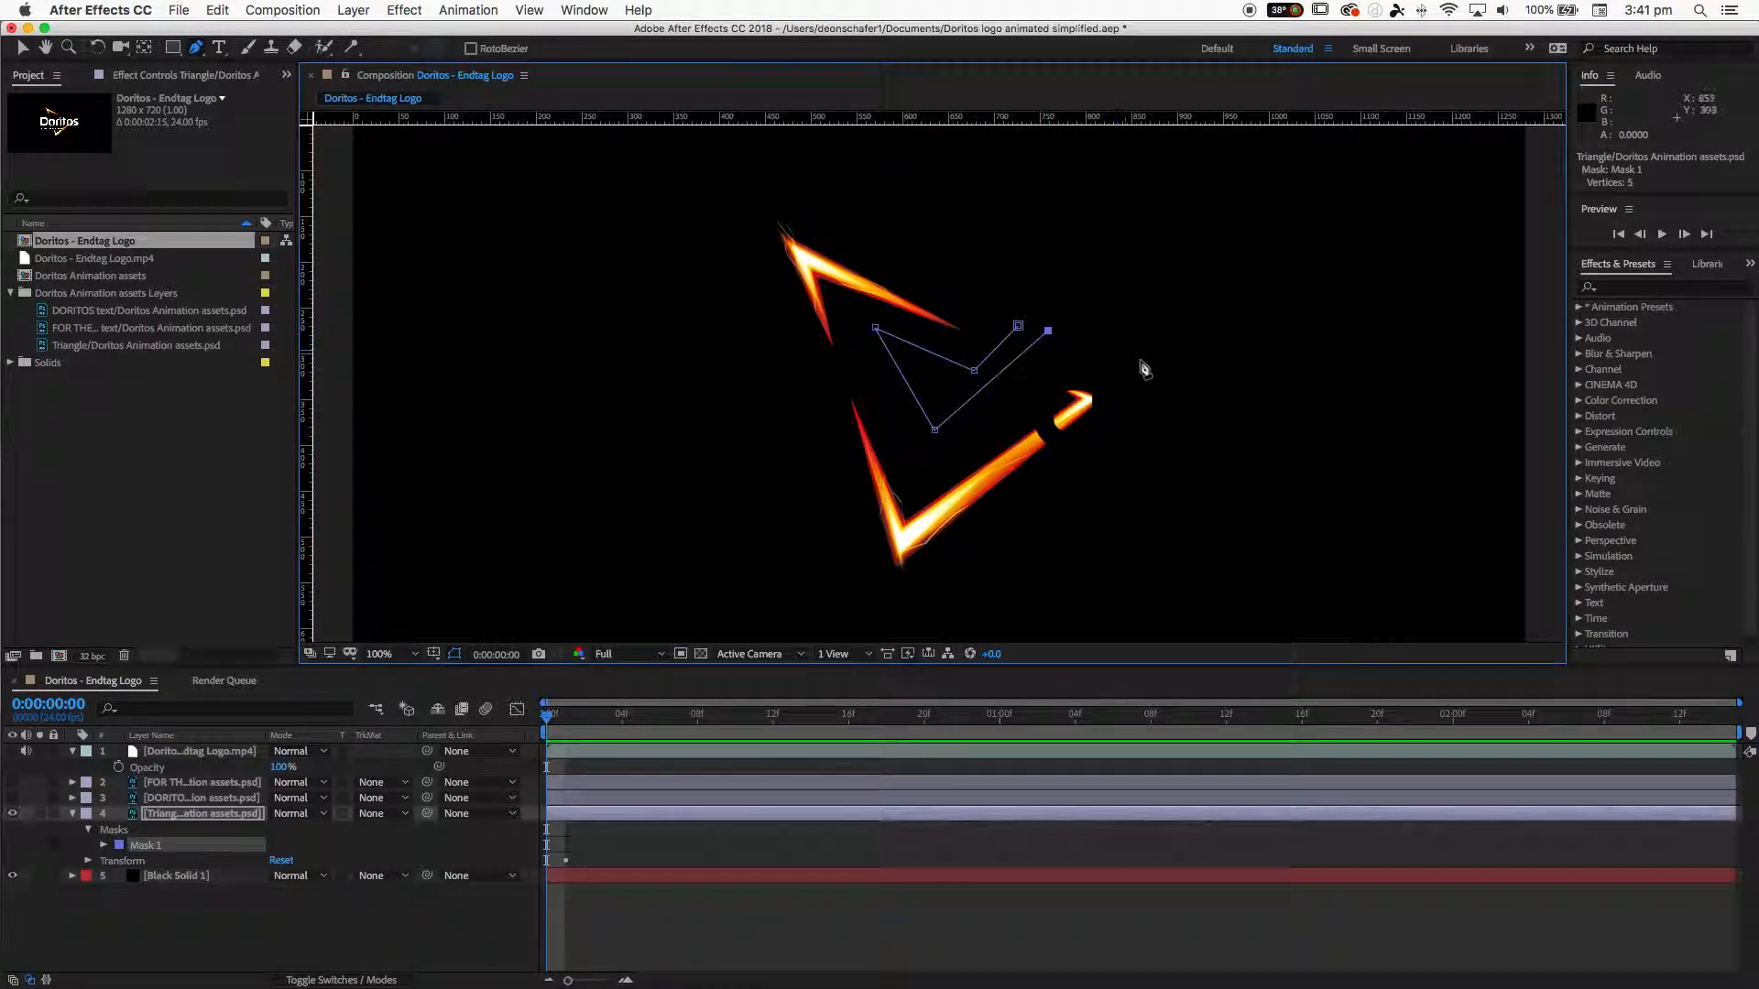
click(1164, 392)
click(872, 611)
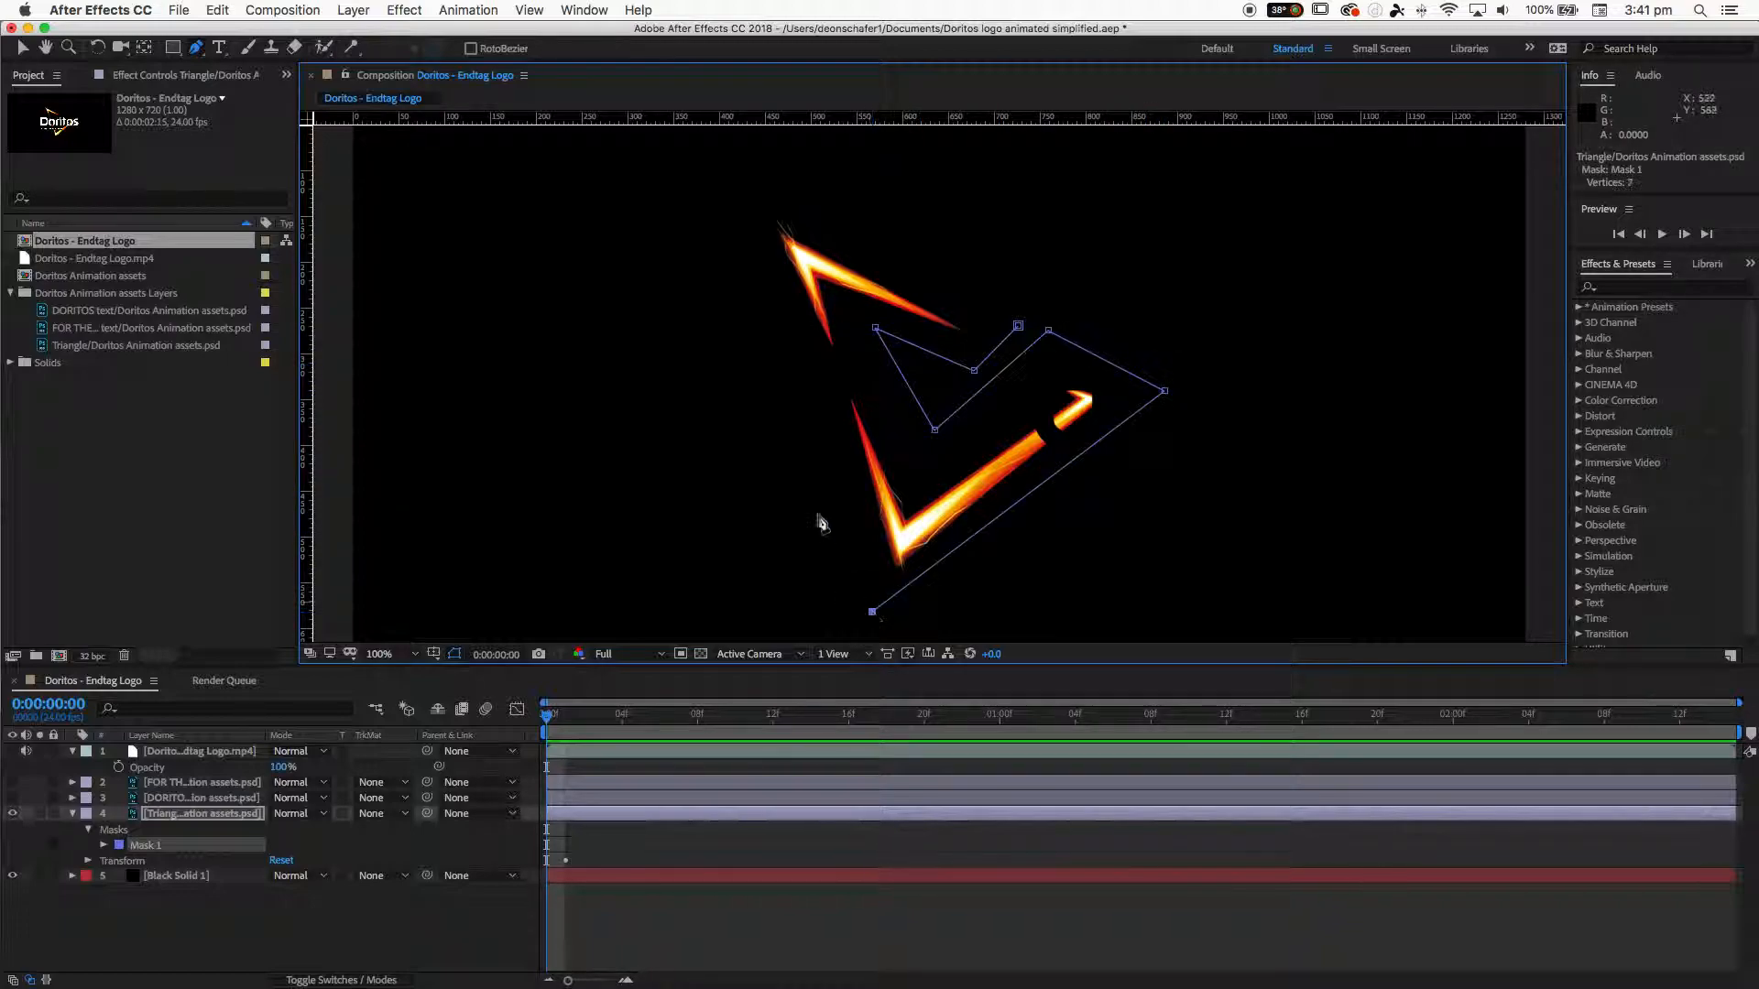
click(721, 185)
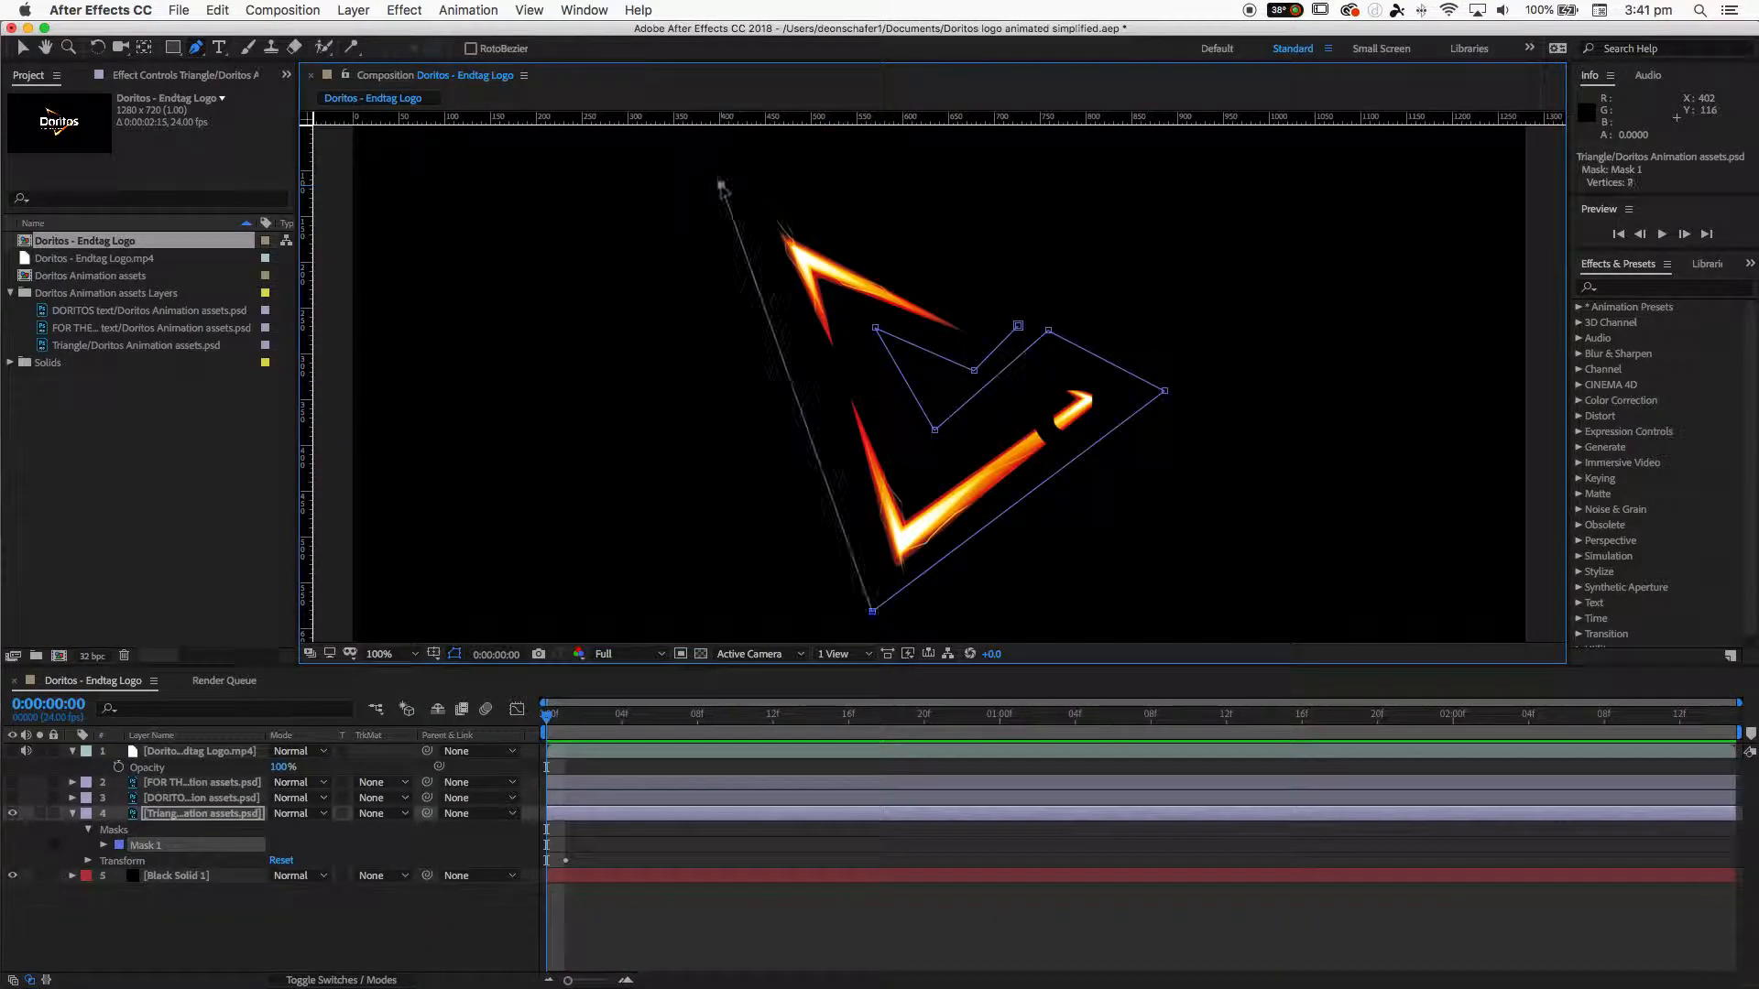
click(1018, 326)
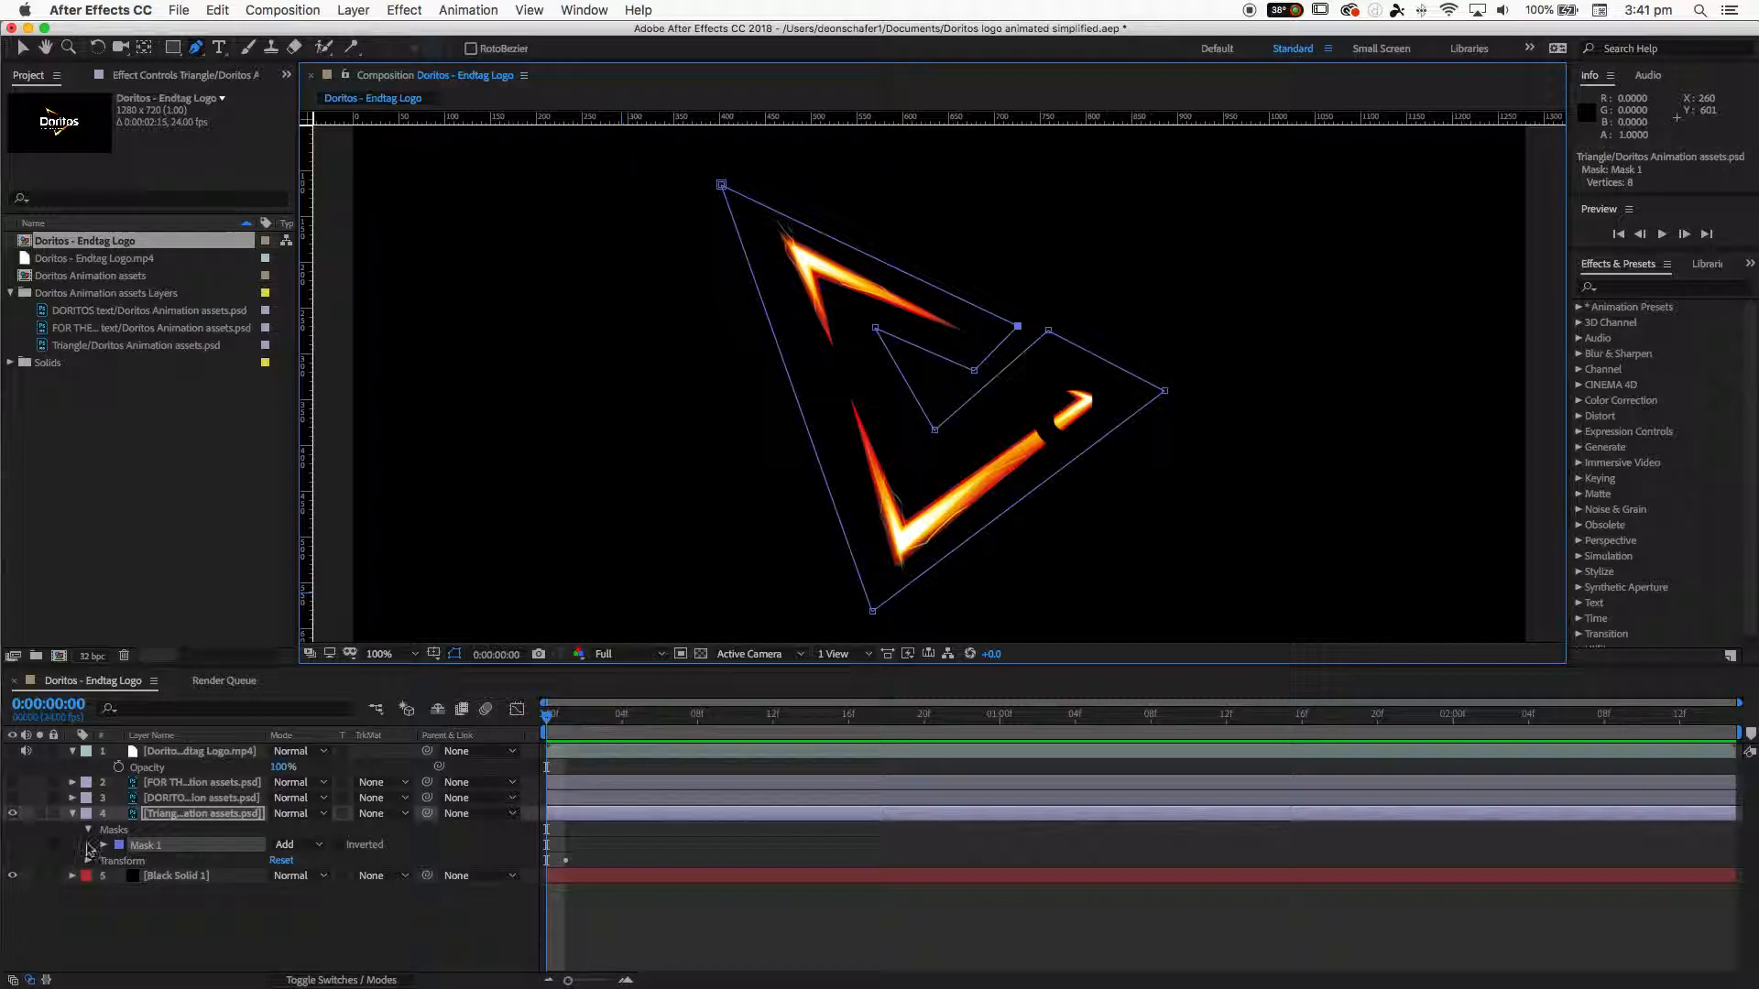
- Set the new mask's color to bright green
click(119, 845)
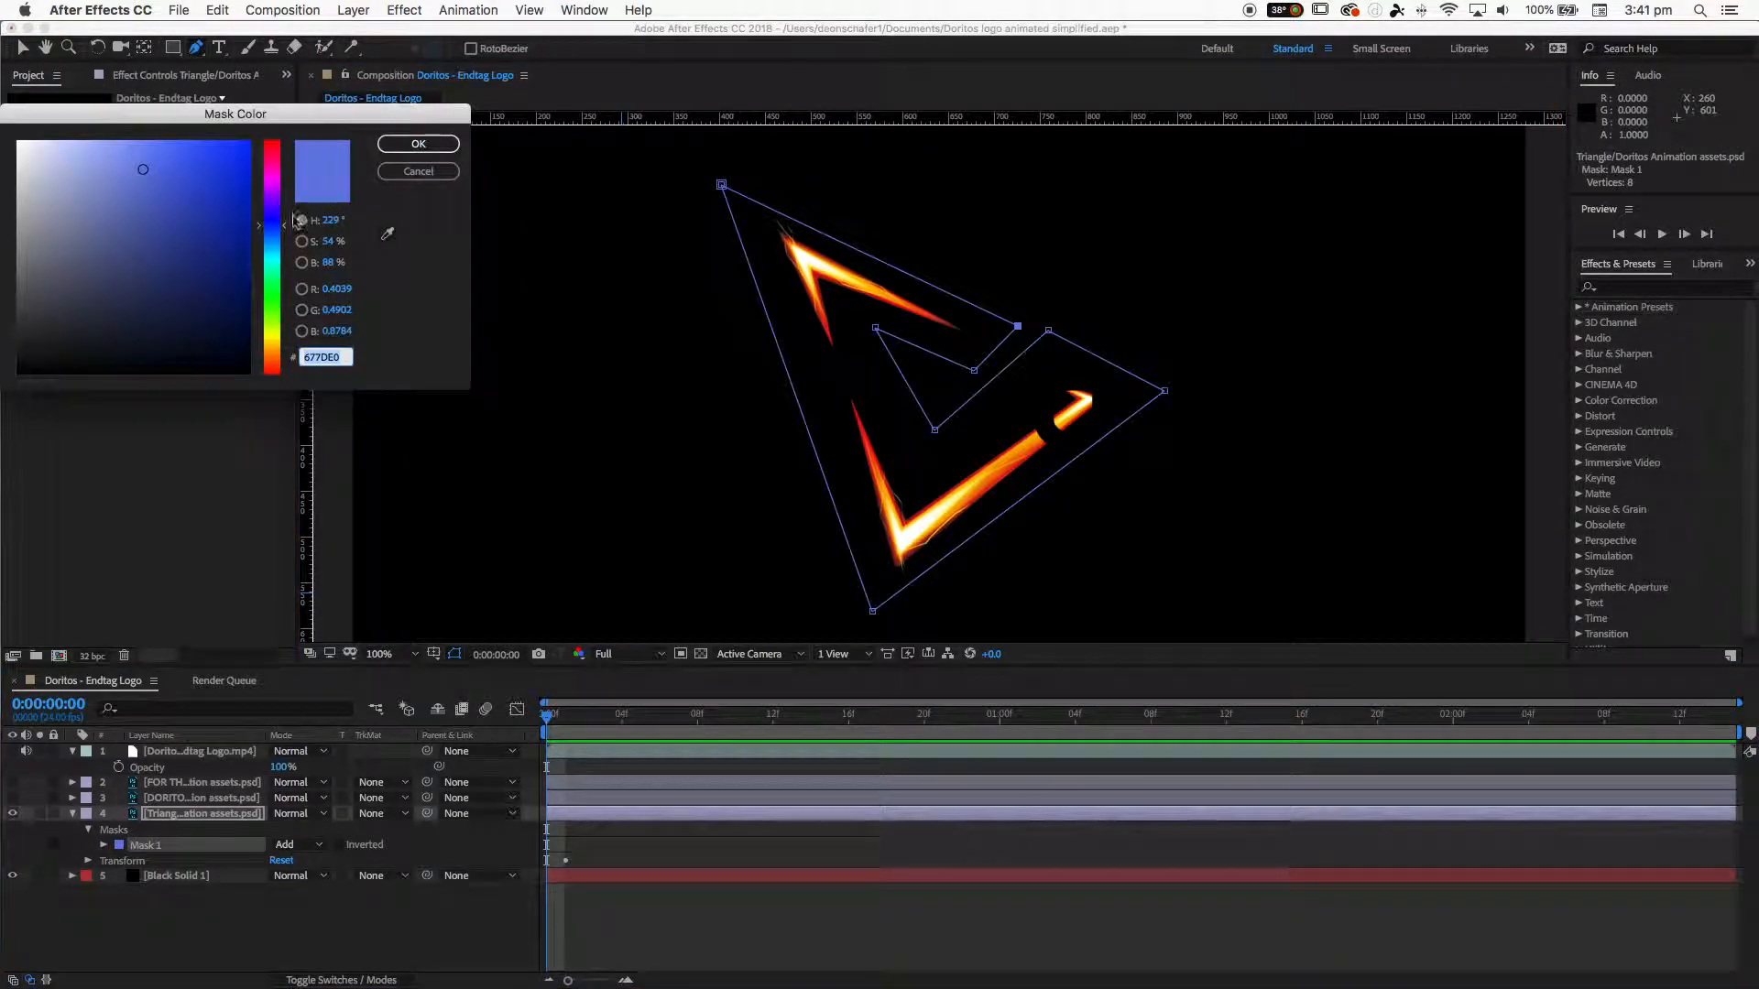
click(276, 303)
drag(197, 208, 255, 136)
click(416, 149)
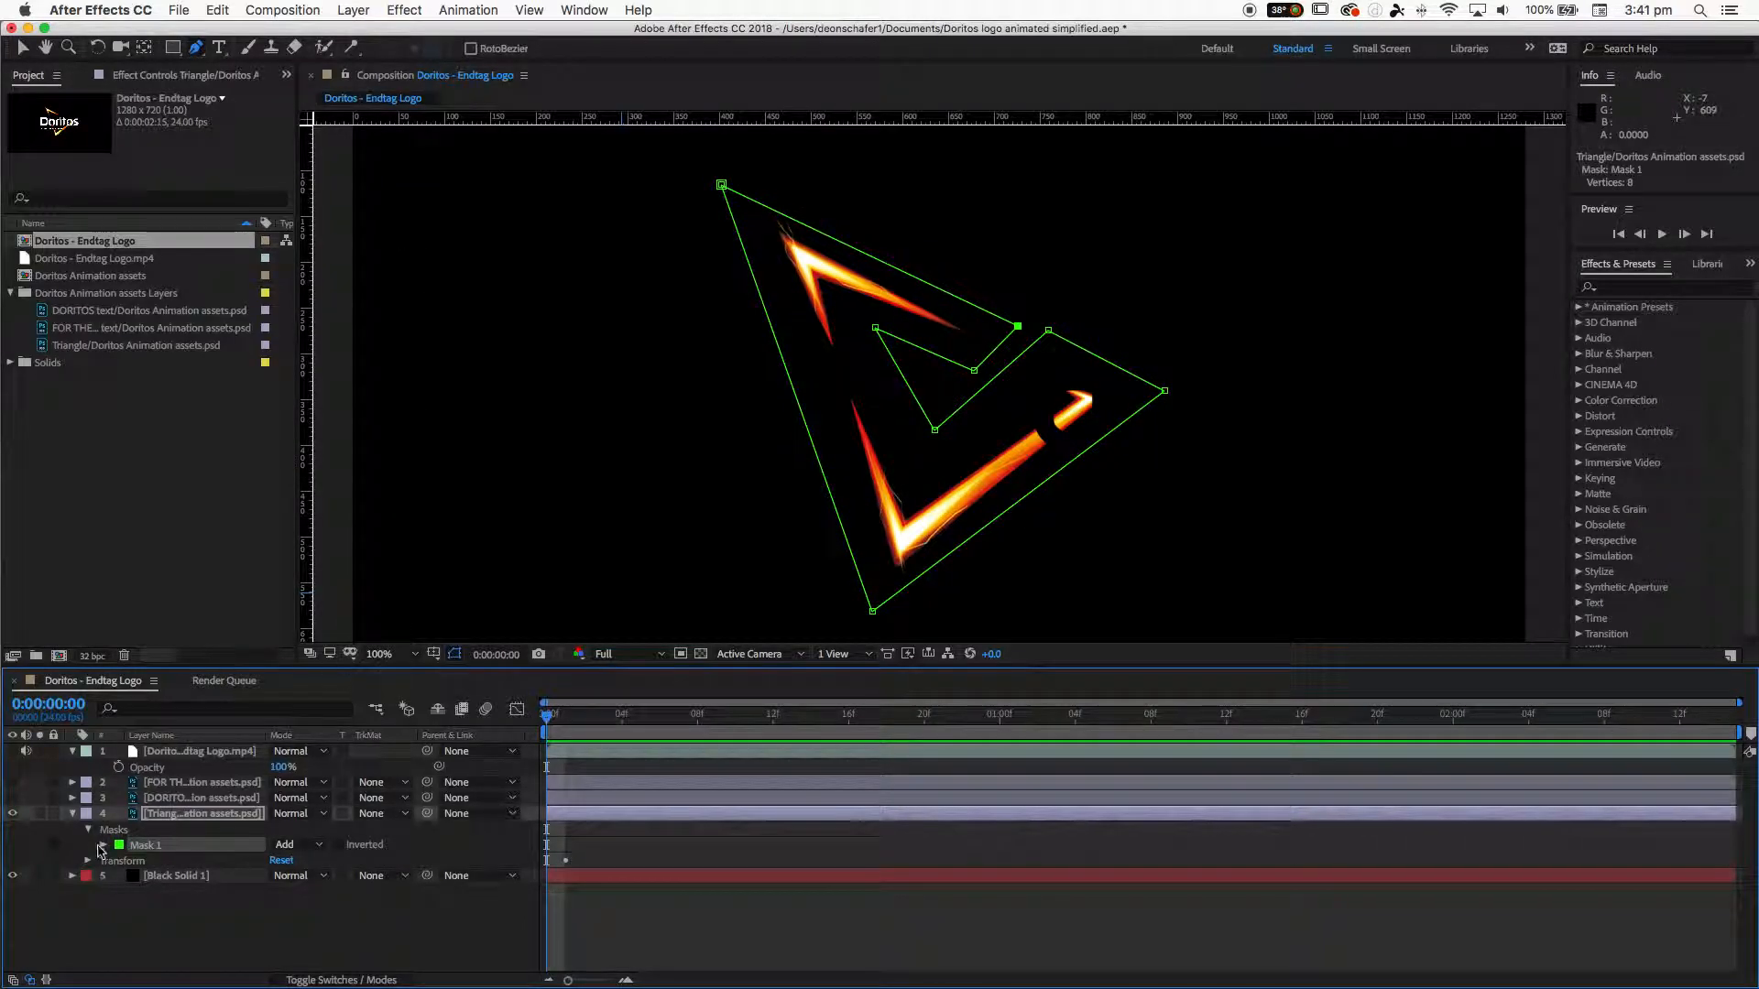
- Expand Mask 1 and set its mode to Subtract
click(103, 845)
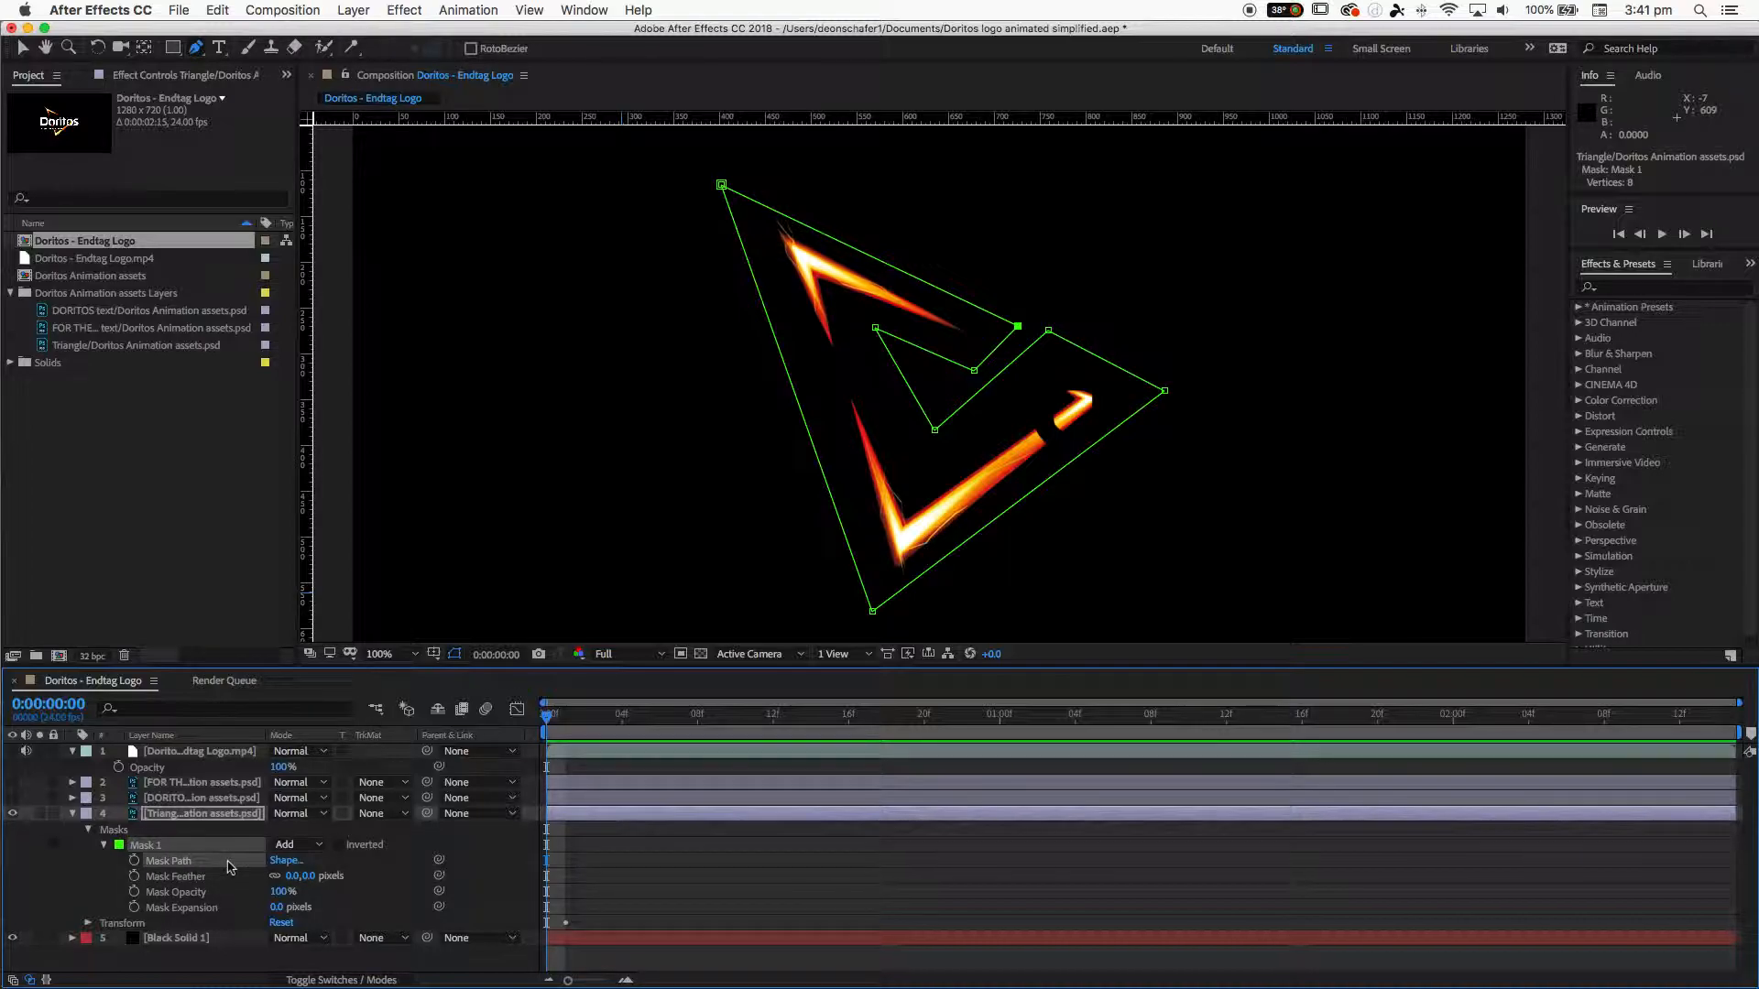
click(293, 847)
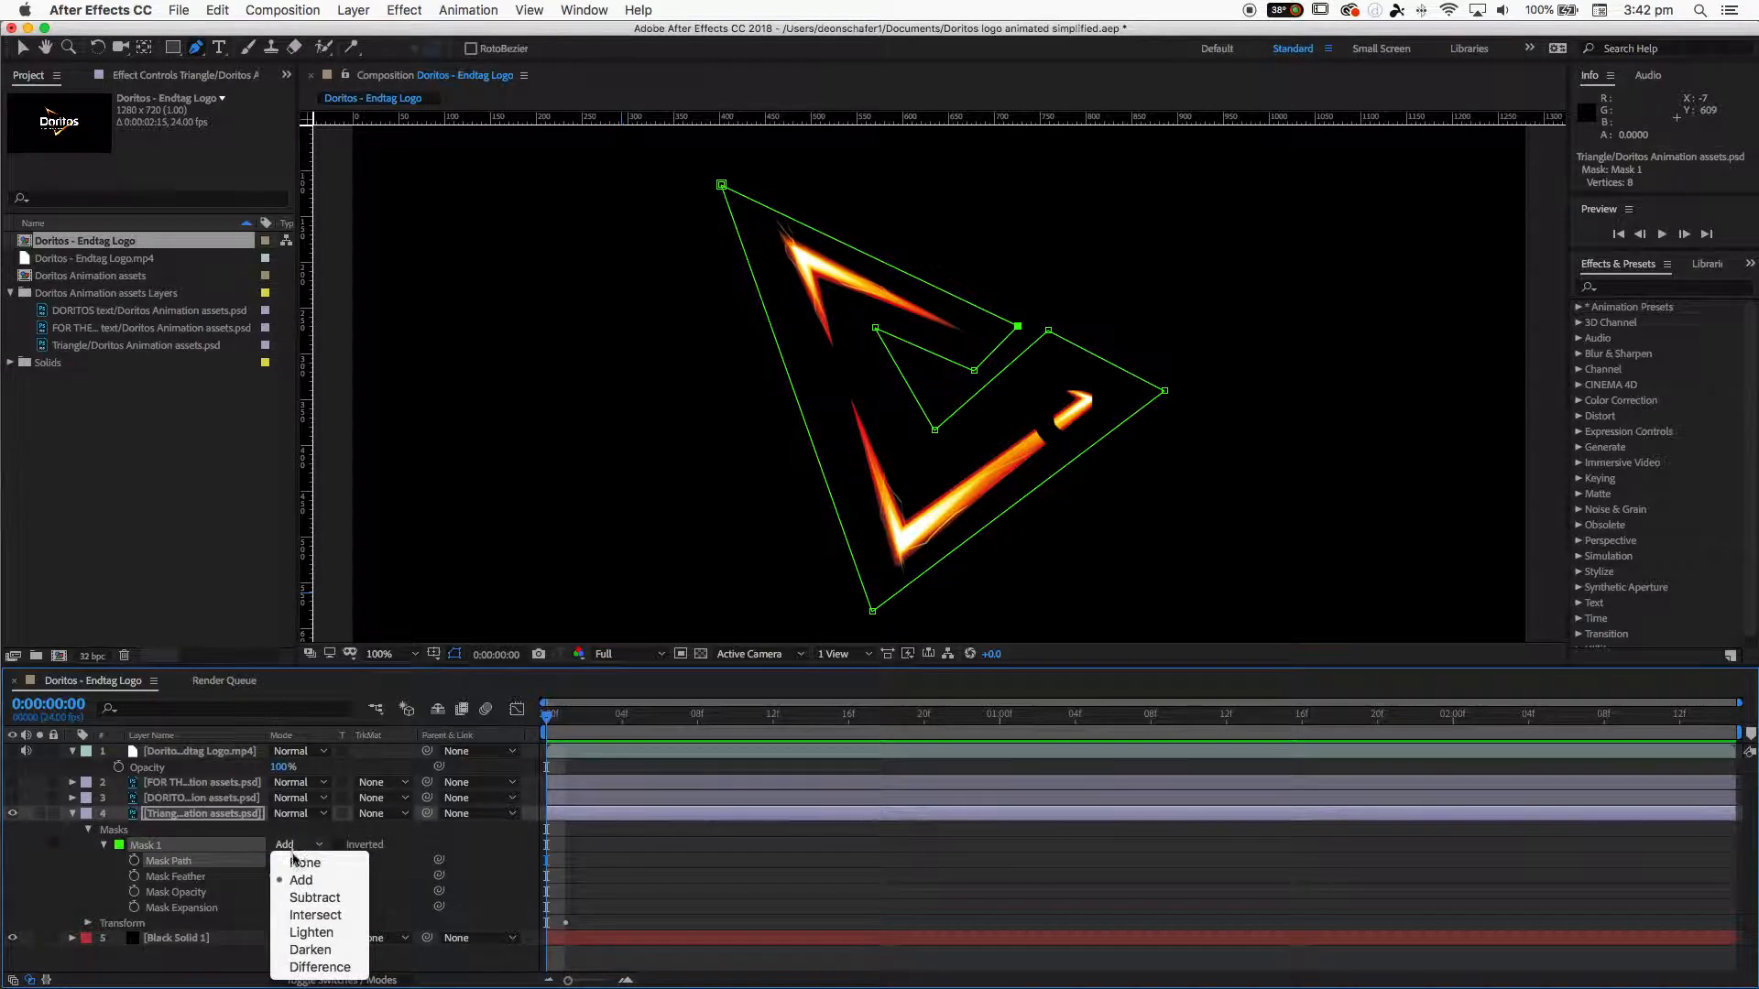
click(303, 899)
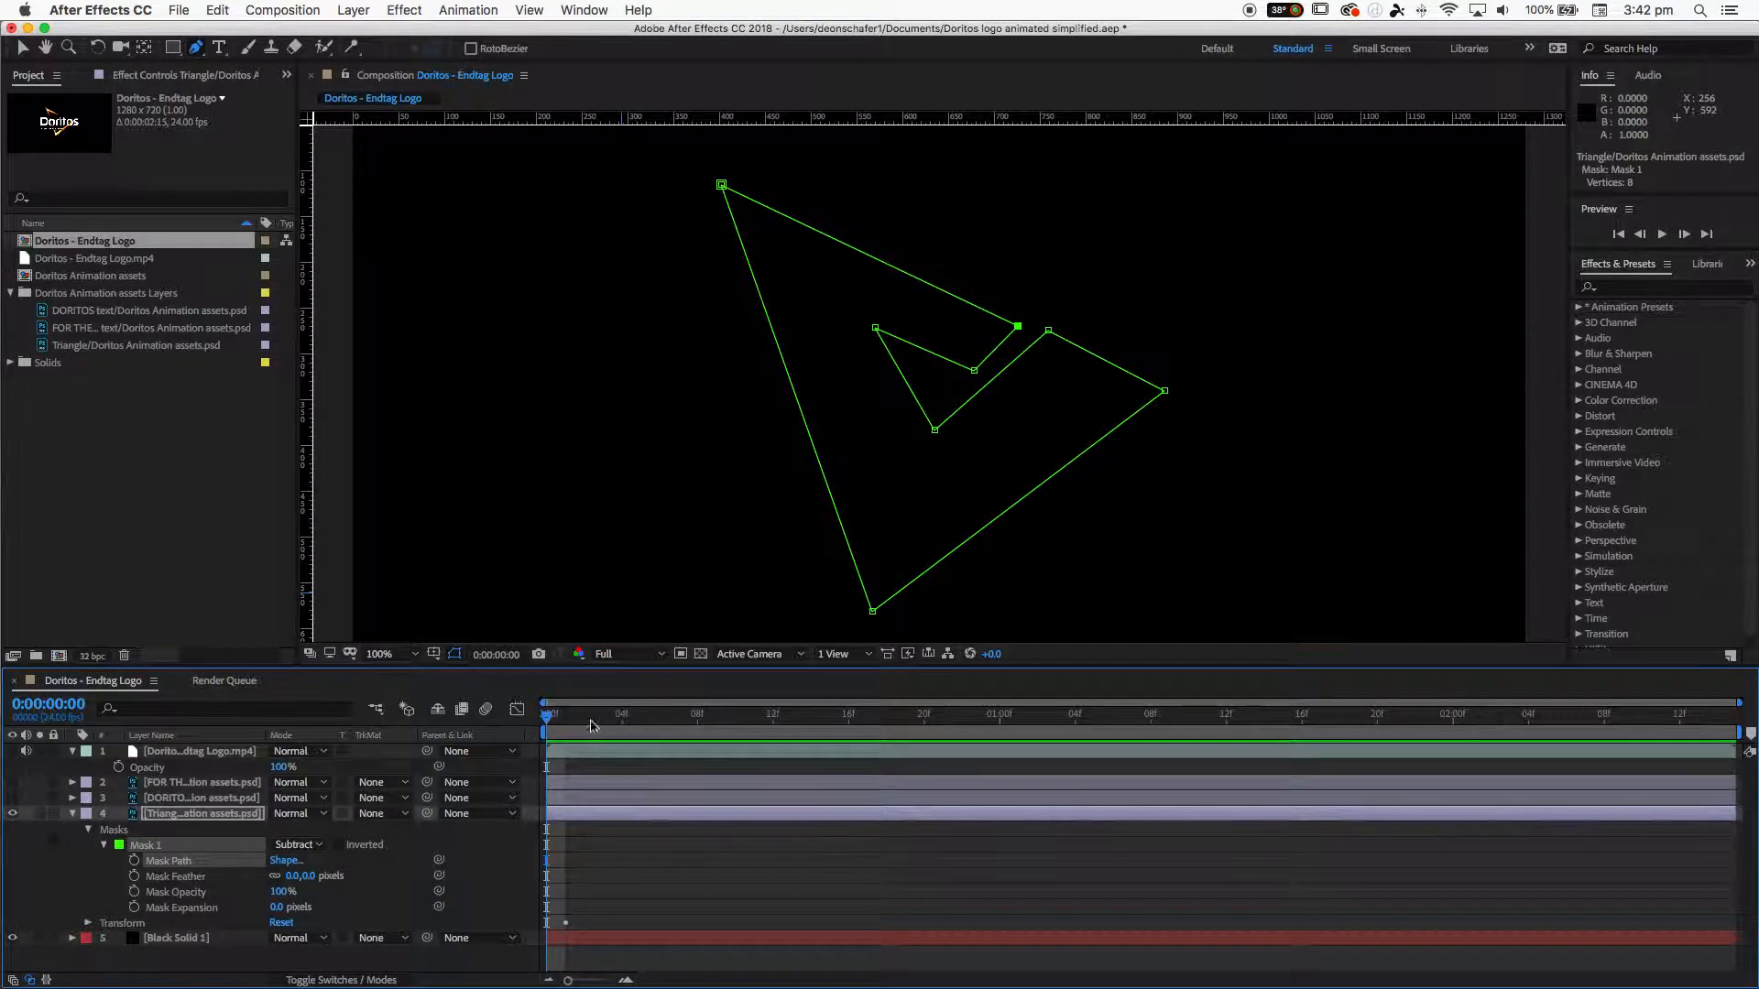
- Turn on the reference video layer at frame 0:00:00:10 and lower its opacity to 22%
click(15, 752)
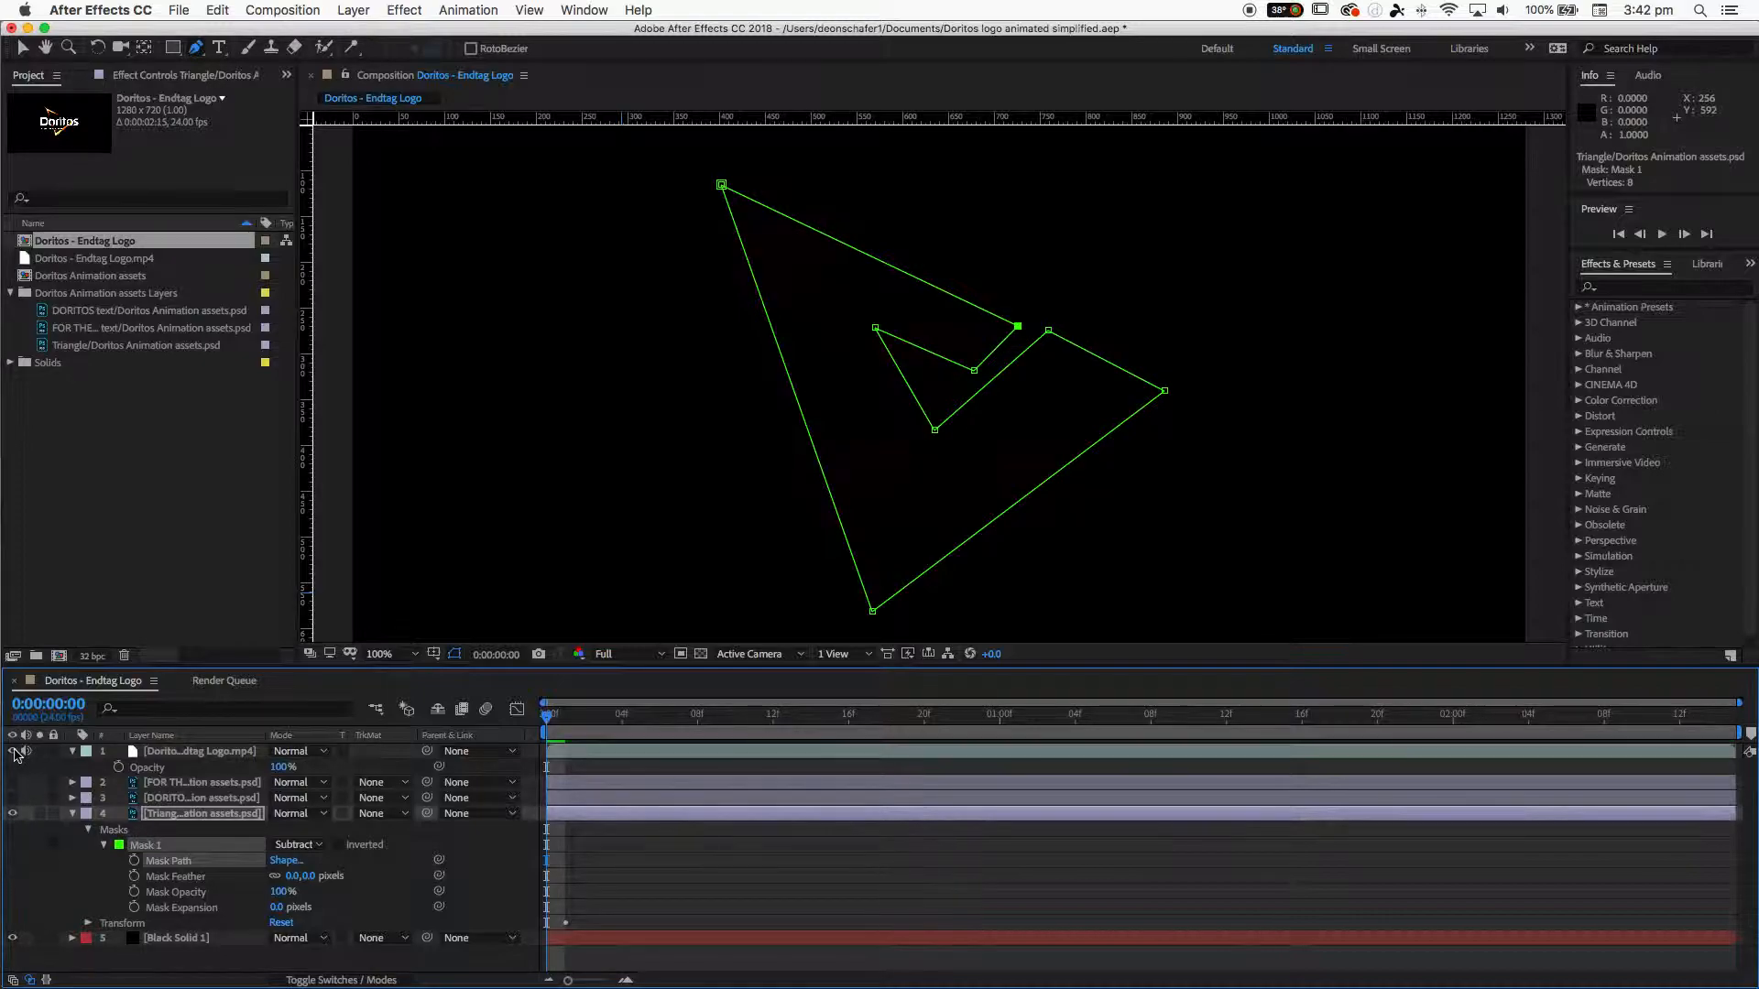
drag(537, 721, 735, 736)
click(218, 753)
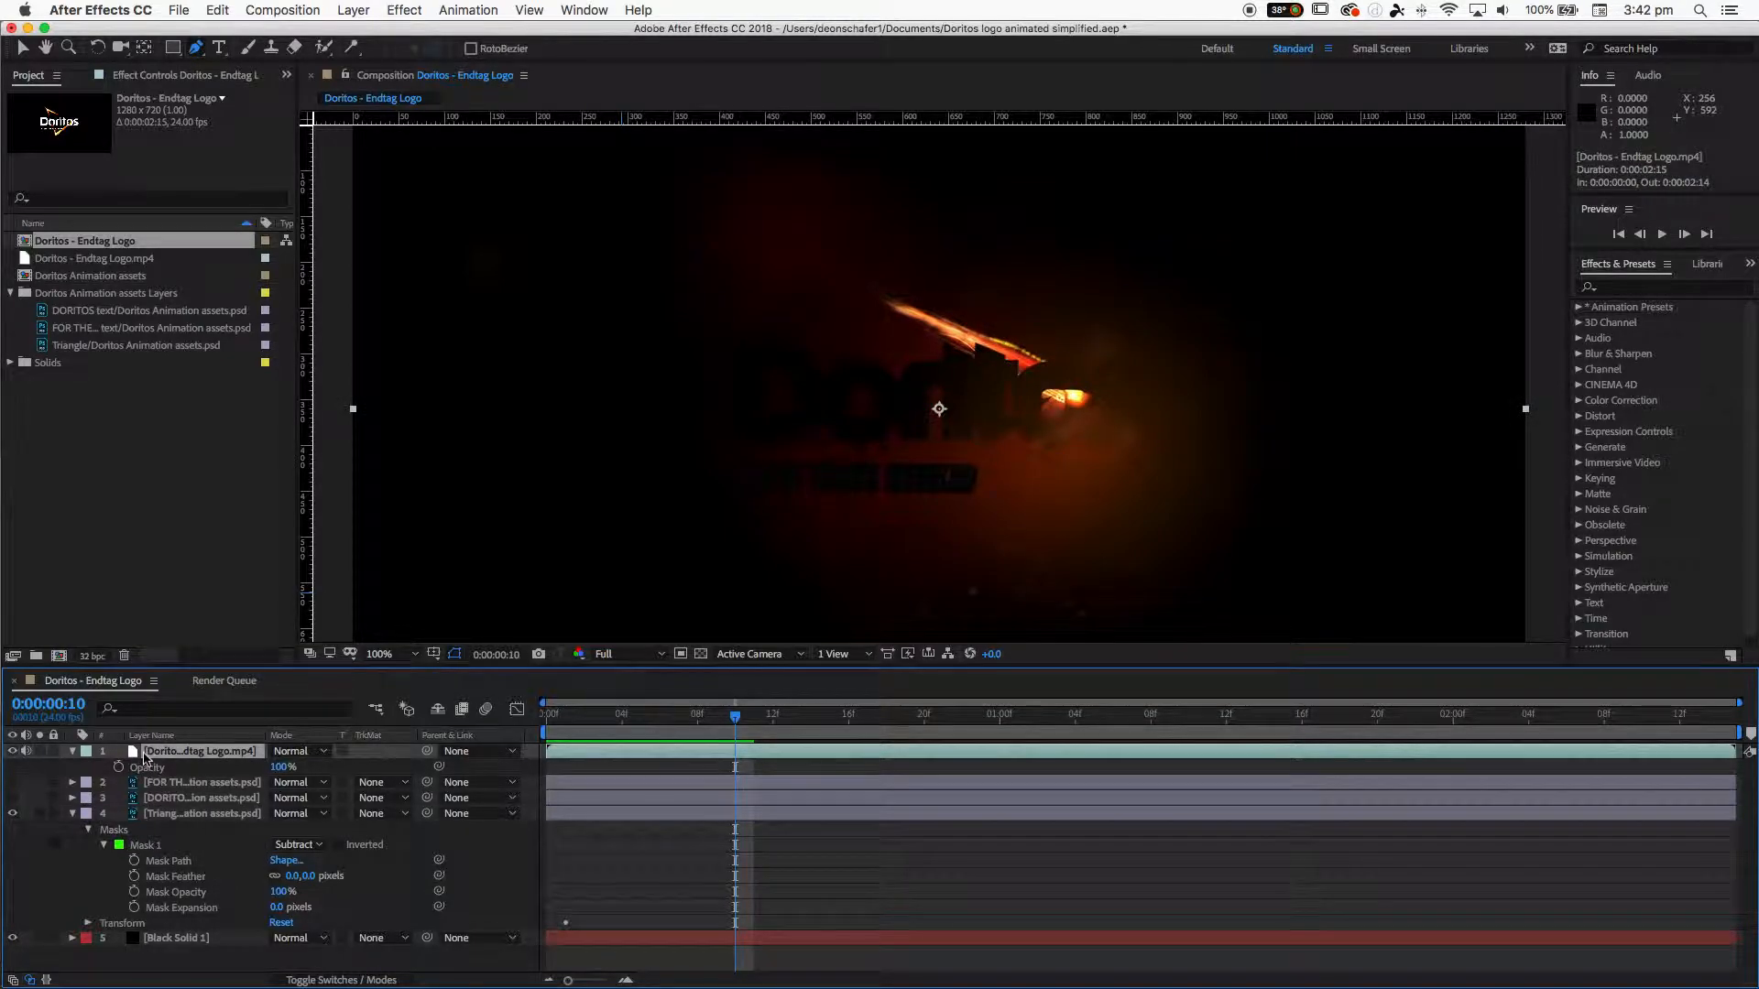
key(t)
key(t)
click(71, 752)
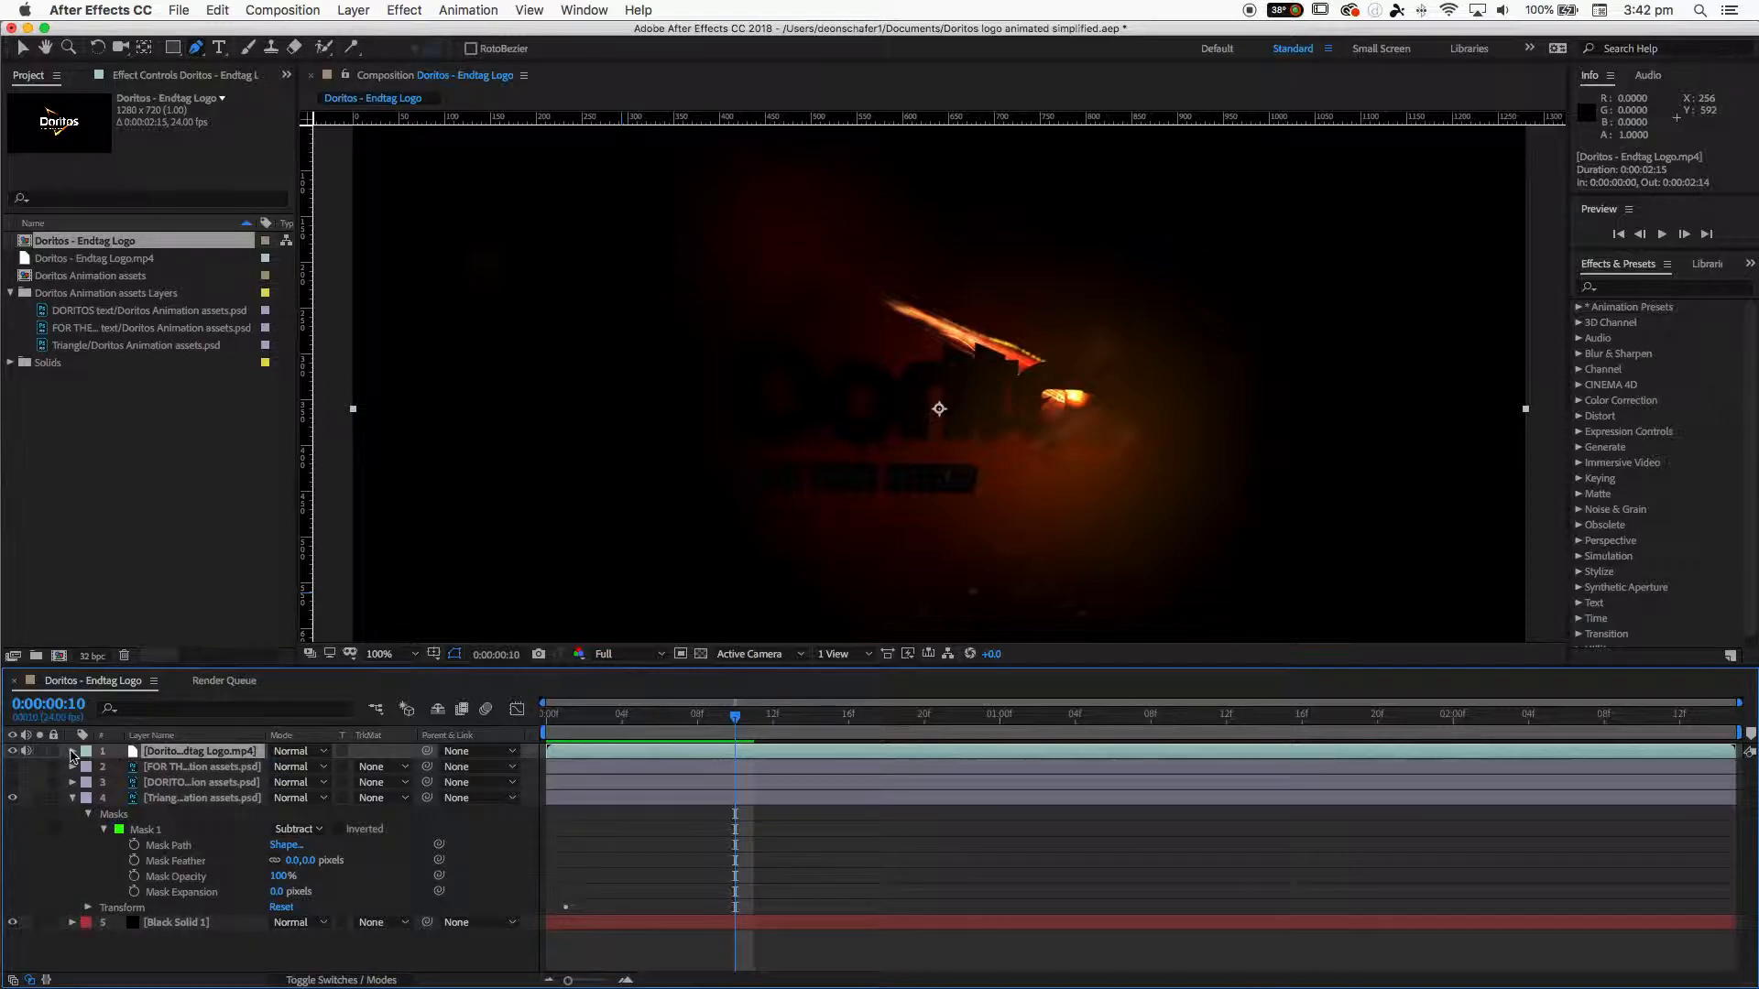
click(71, 752)
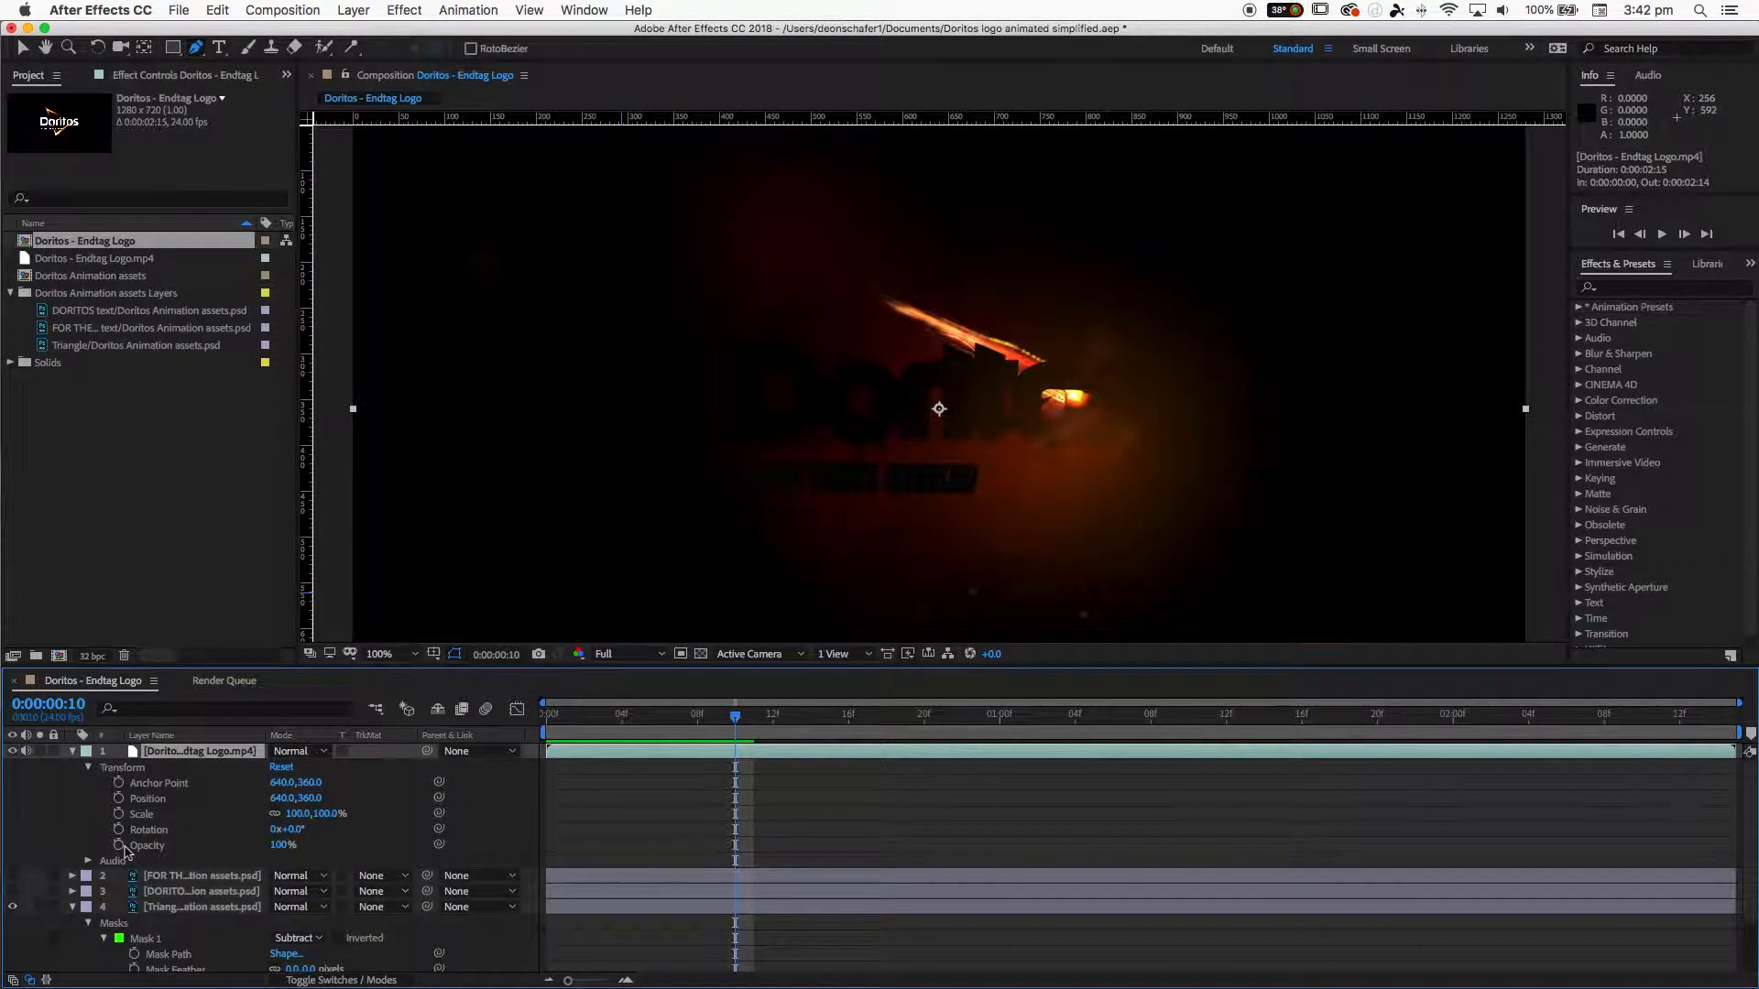
drag(280, 854, 217, 861)
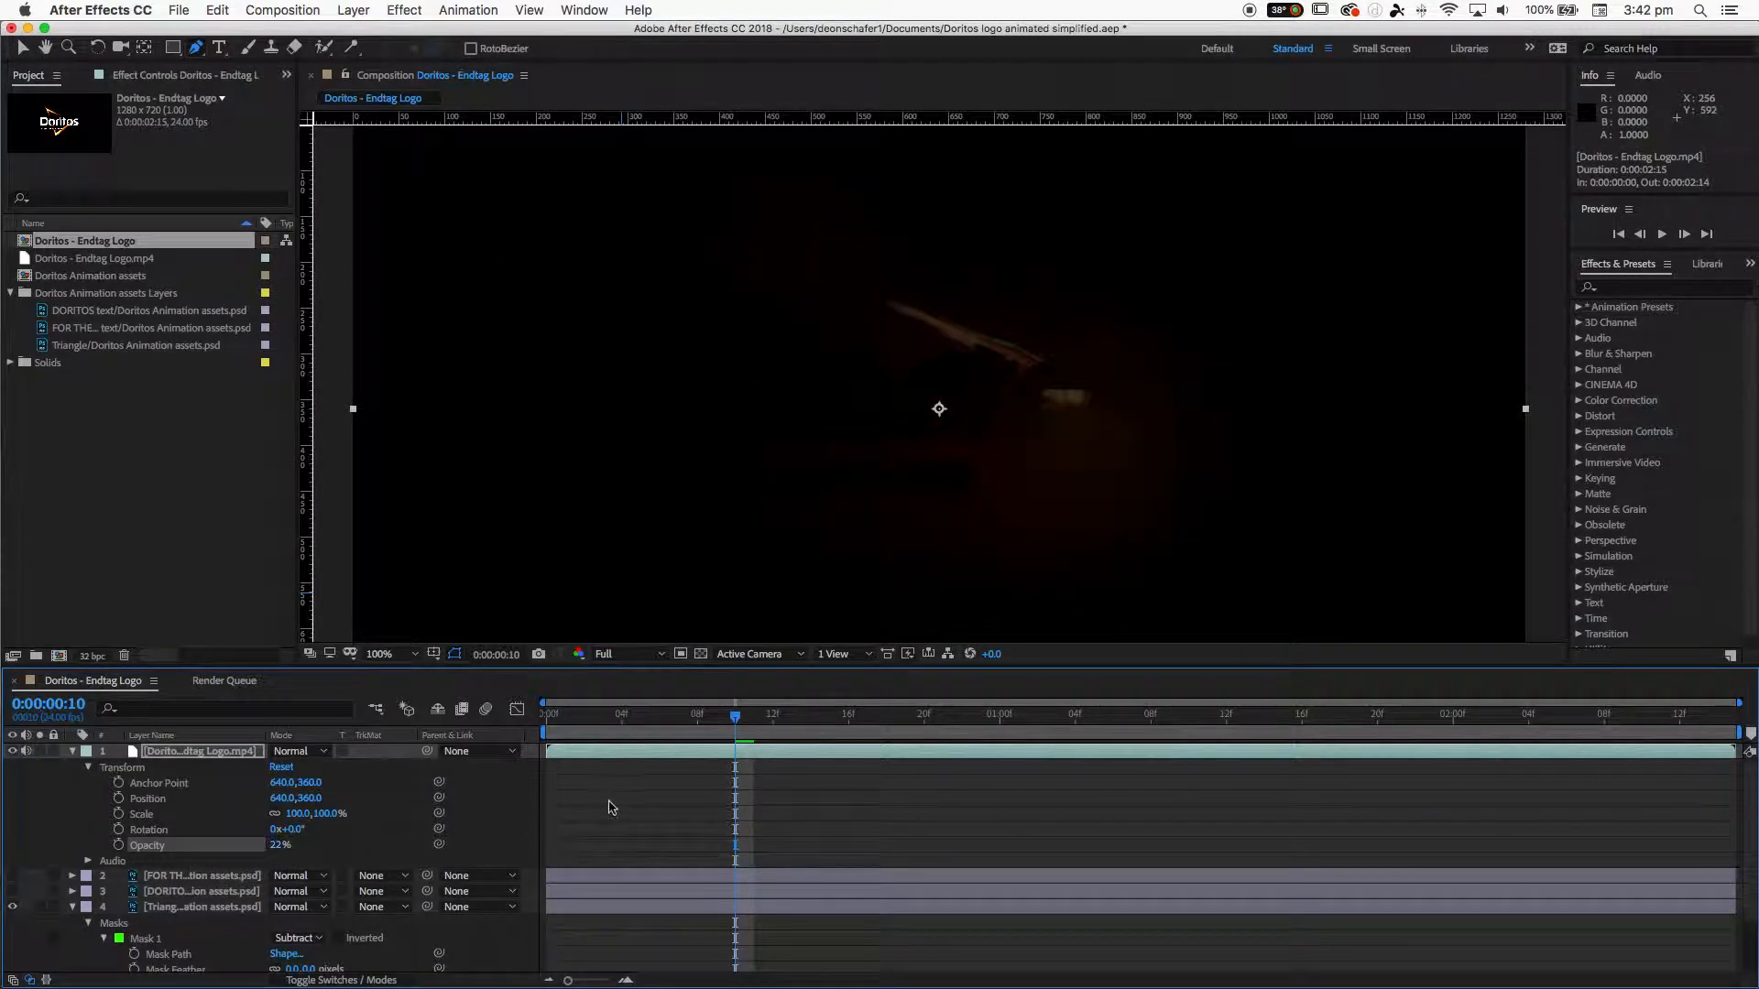
- Scrub around frame 0:00:00:13 while toggling the Doritos text layers on and off to compare with the reference
drag(734, 715, 792, 715)
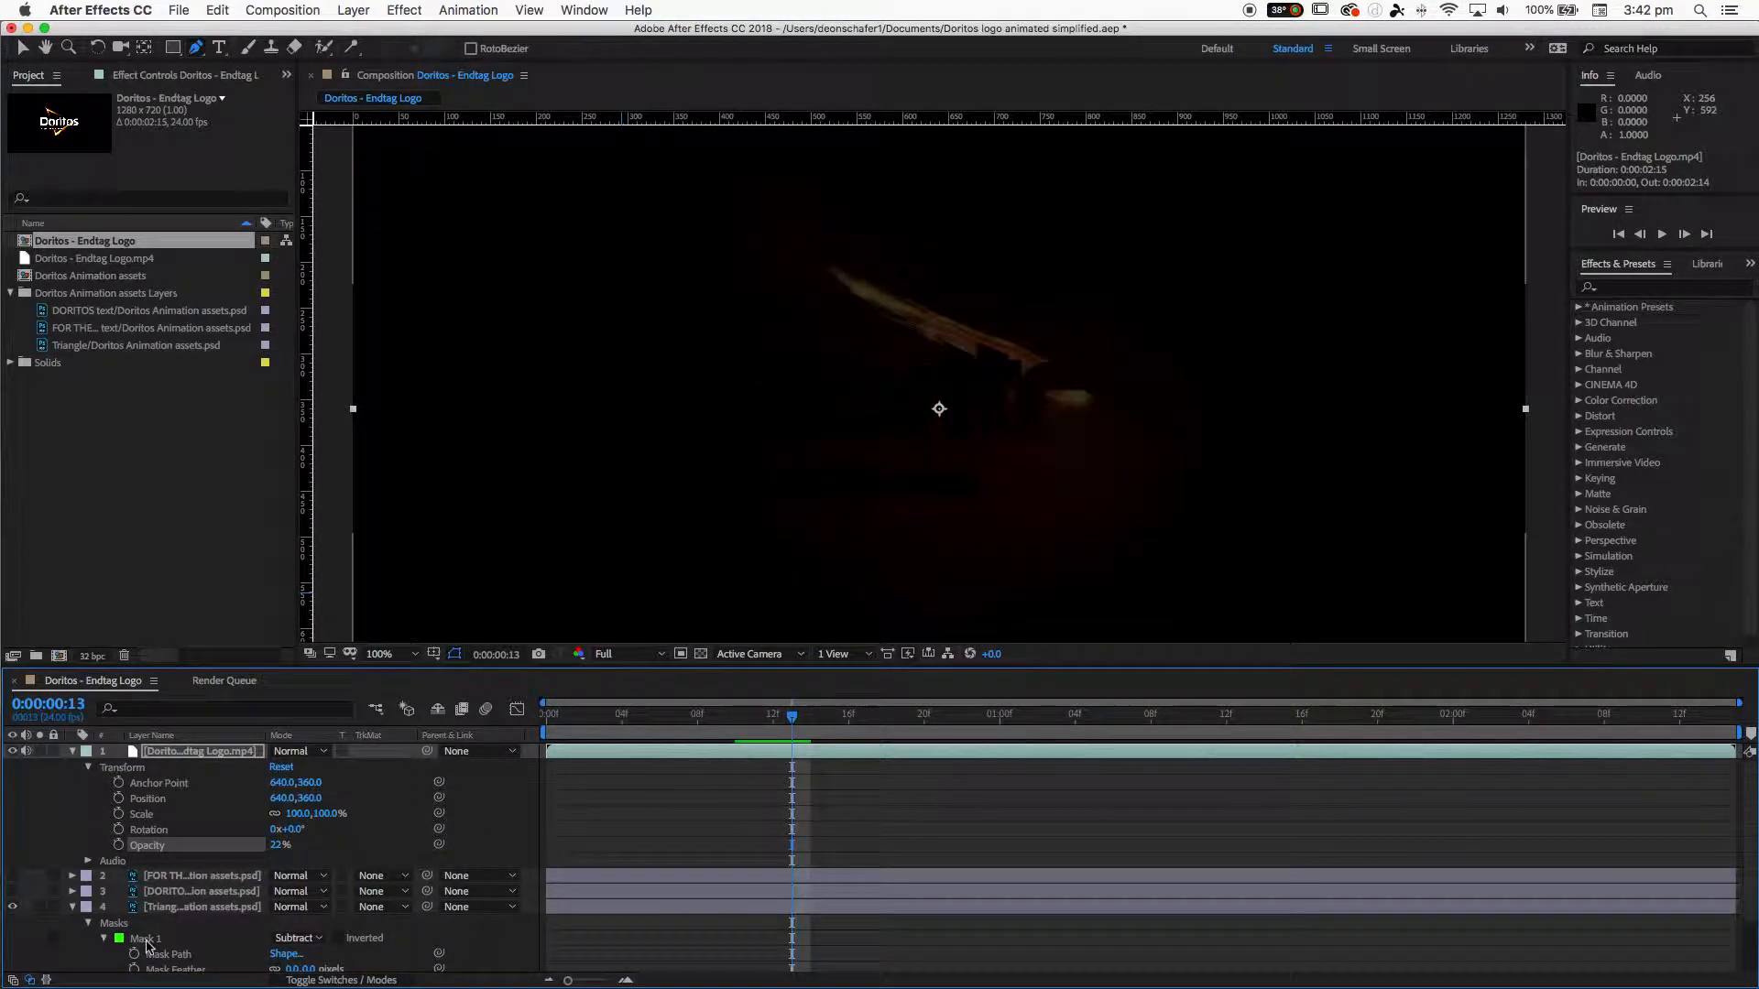
click(12, 891)
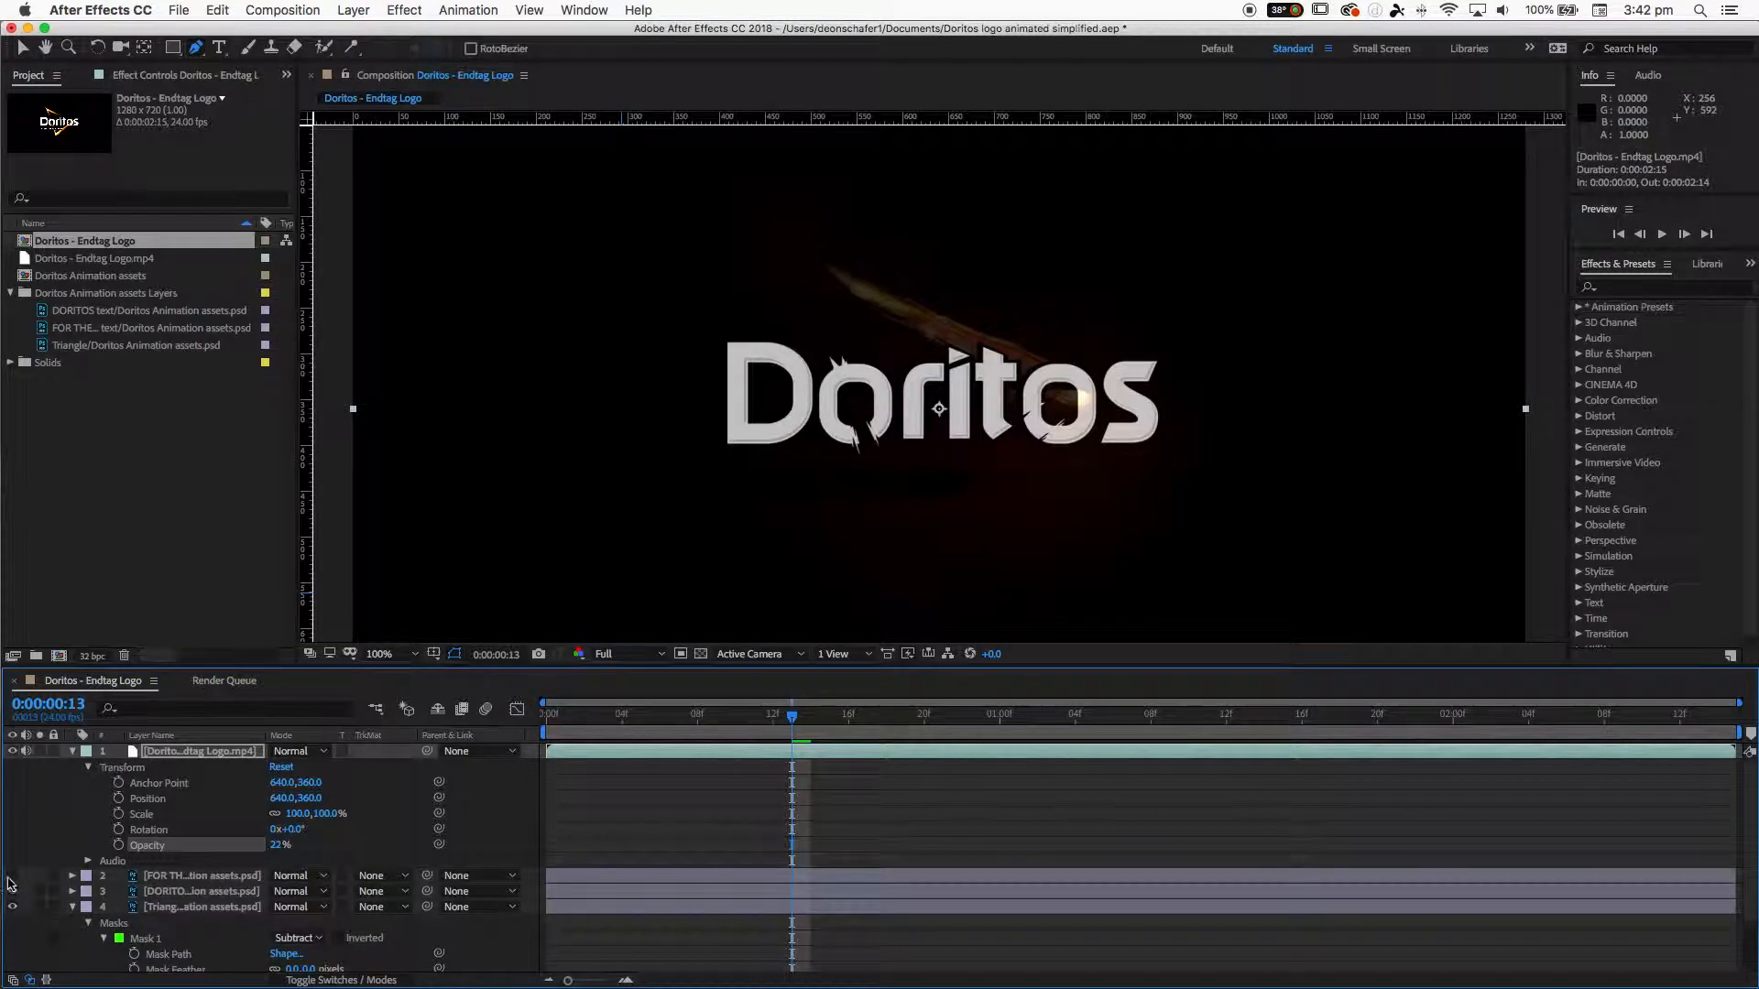
click(12, 876)
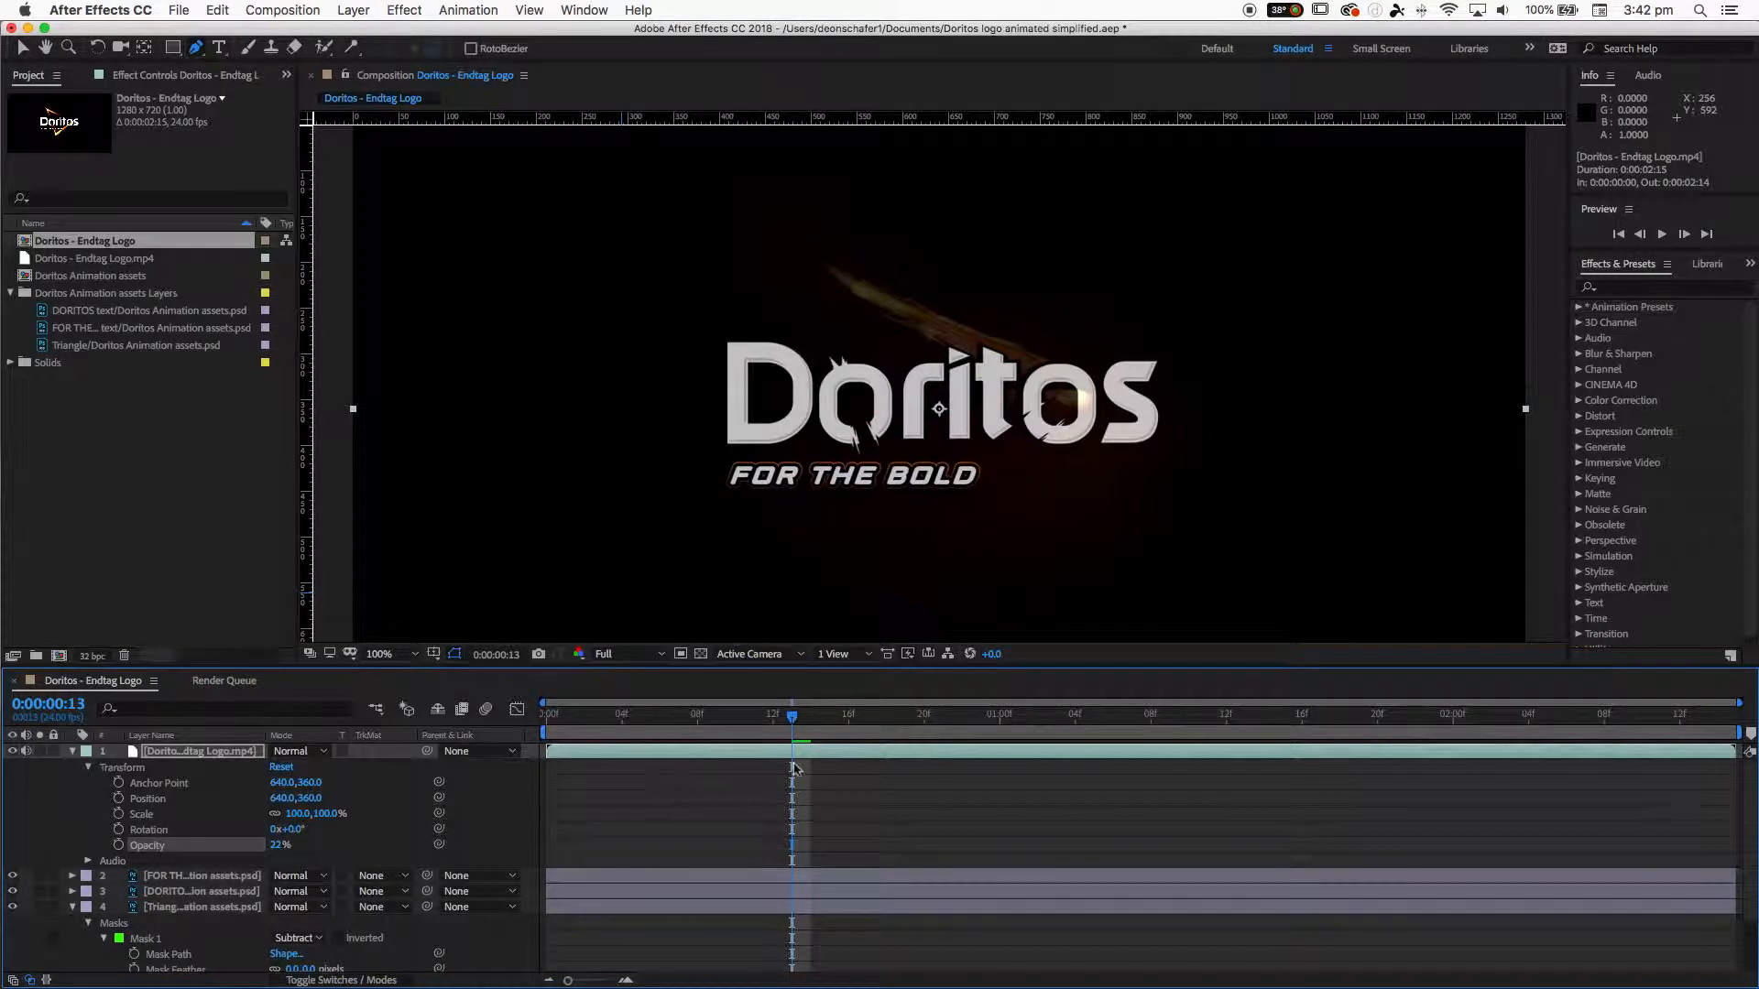
drag(790, 718, 803, 728)
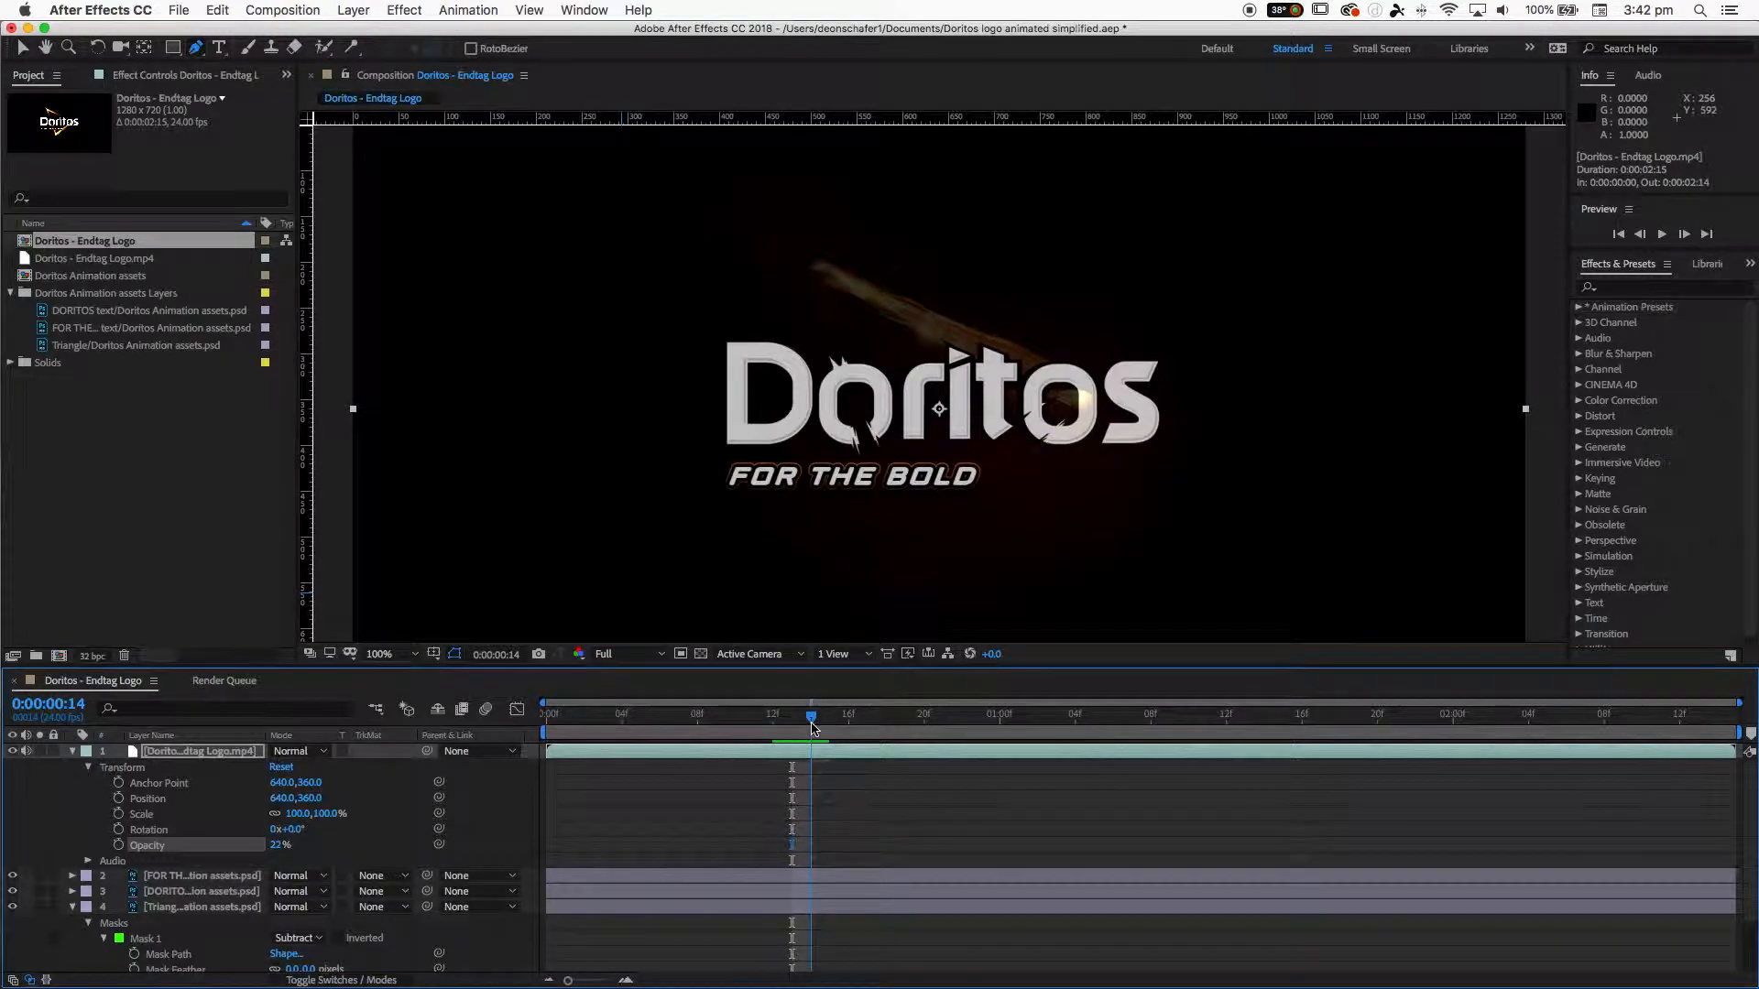
click(12, 891)
click(12, 875)
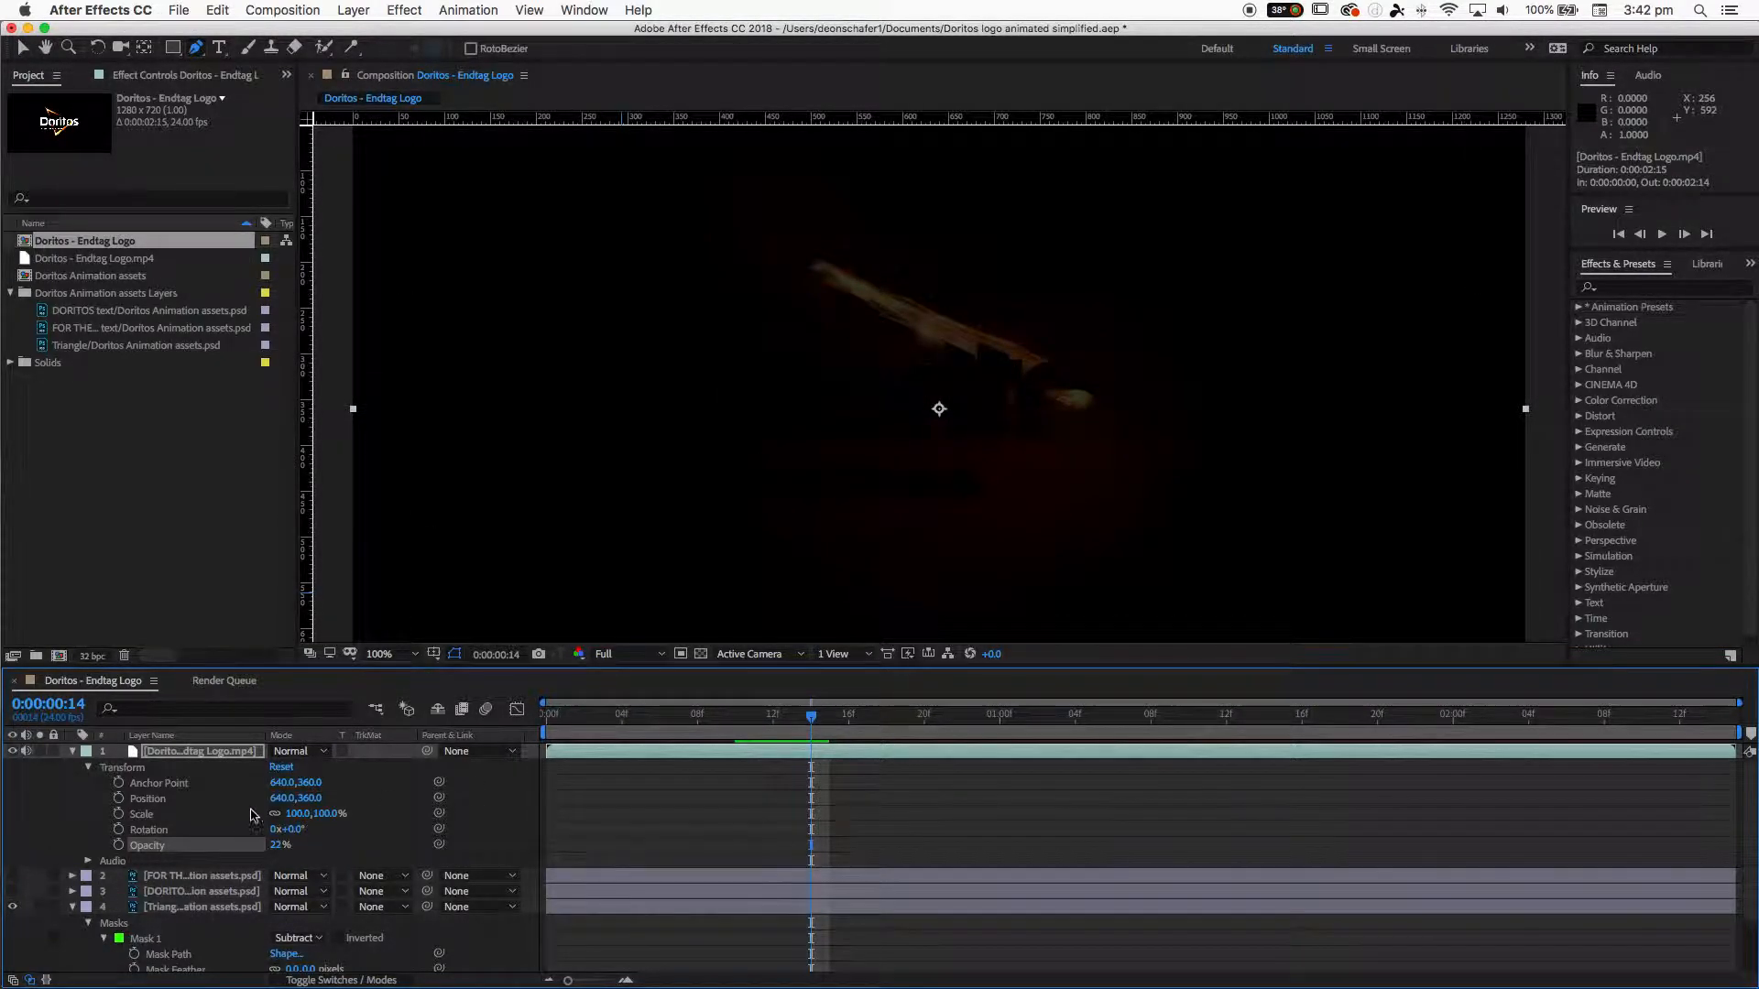
- Raise the reference video layer's opacity to 50% and collapse it
drag(279, 851, 302, 852)
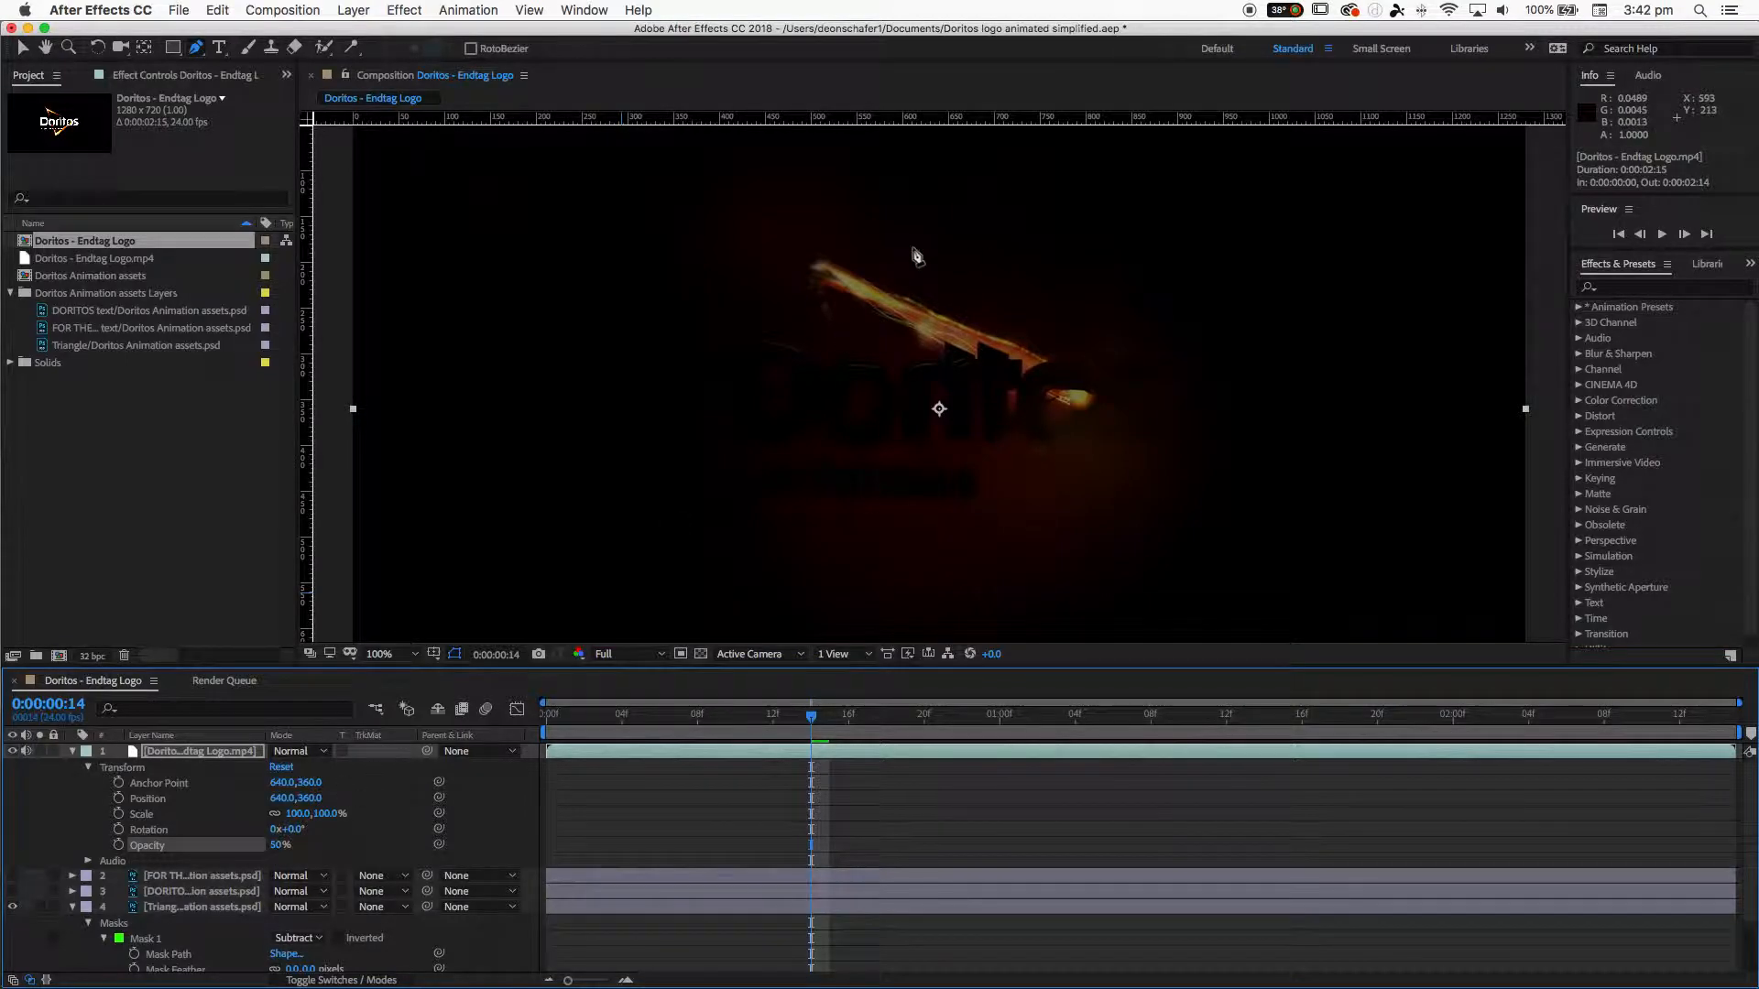
click(77, 752)
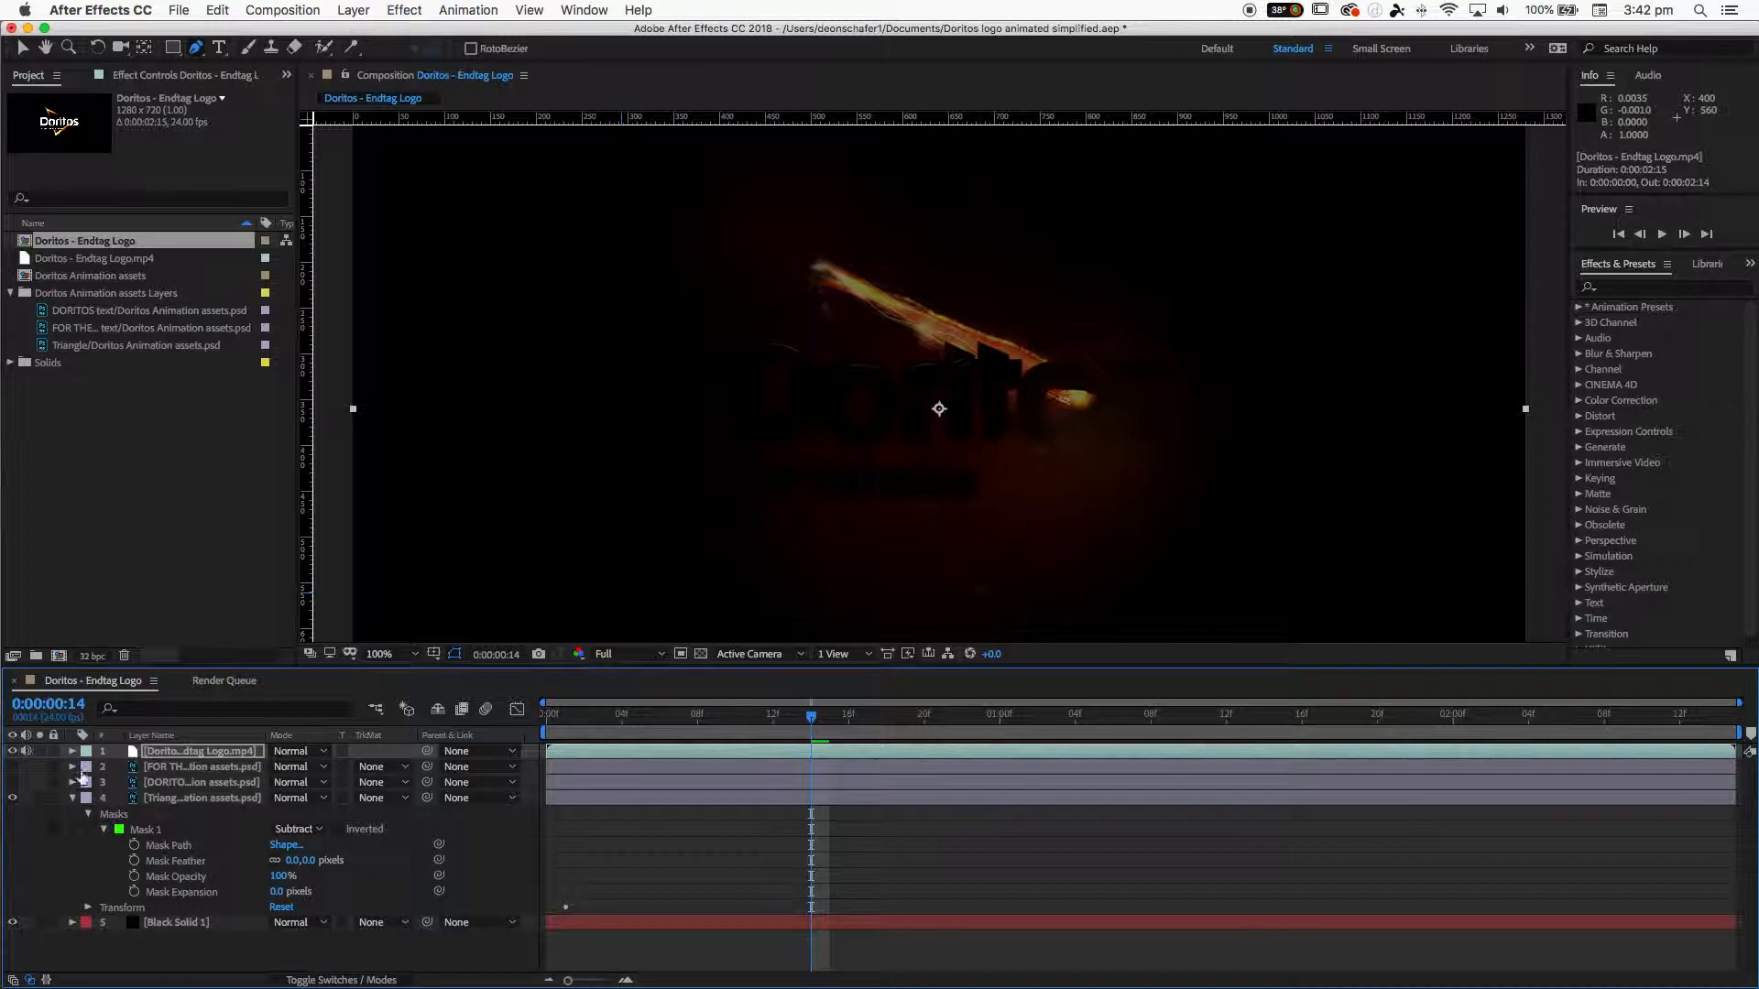
- Set a Mask Path keyframe for Mask 1 at 0:00:00:06
click(140, 833)
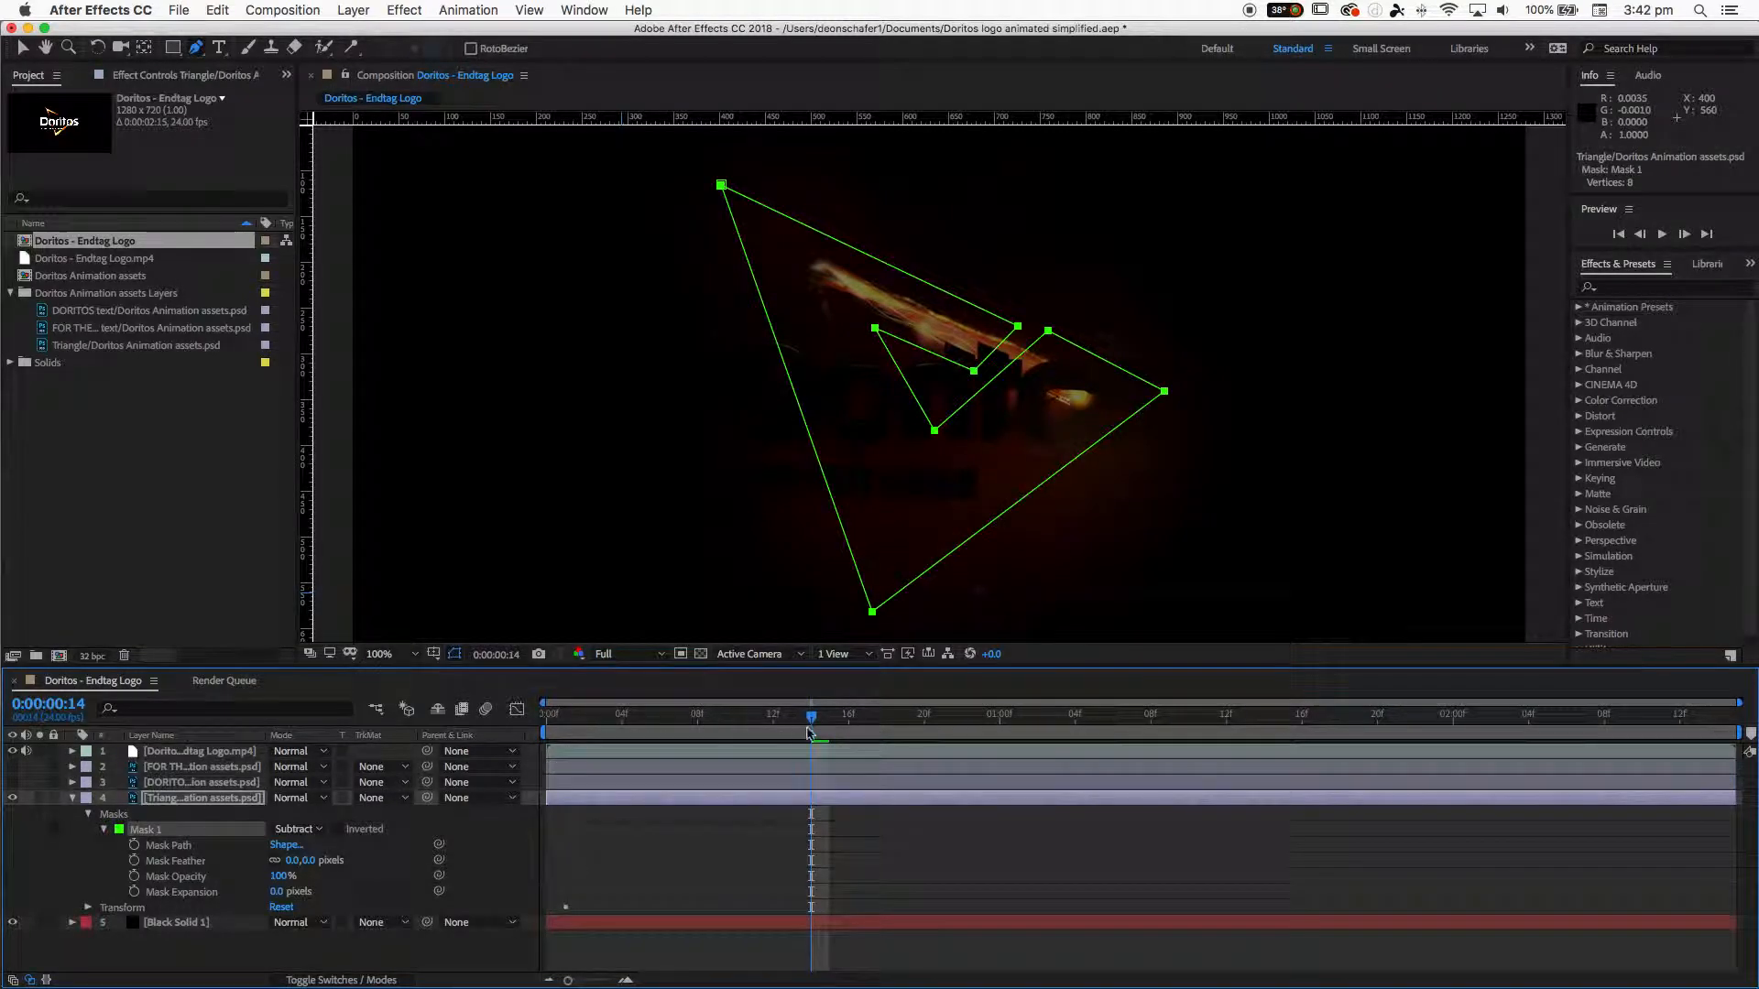
drag(808, 733, 655, 740)
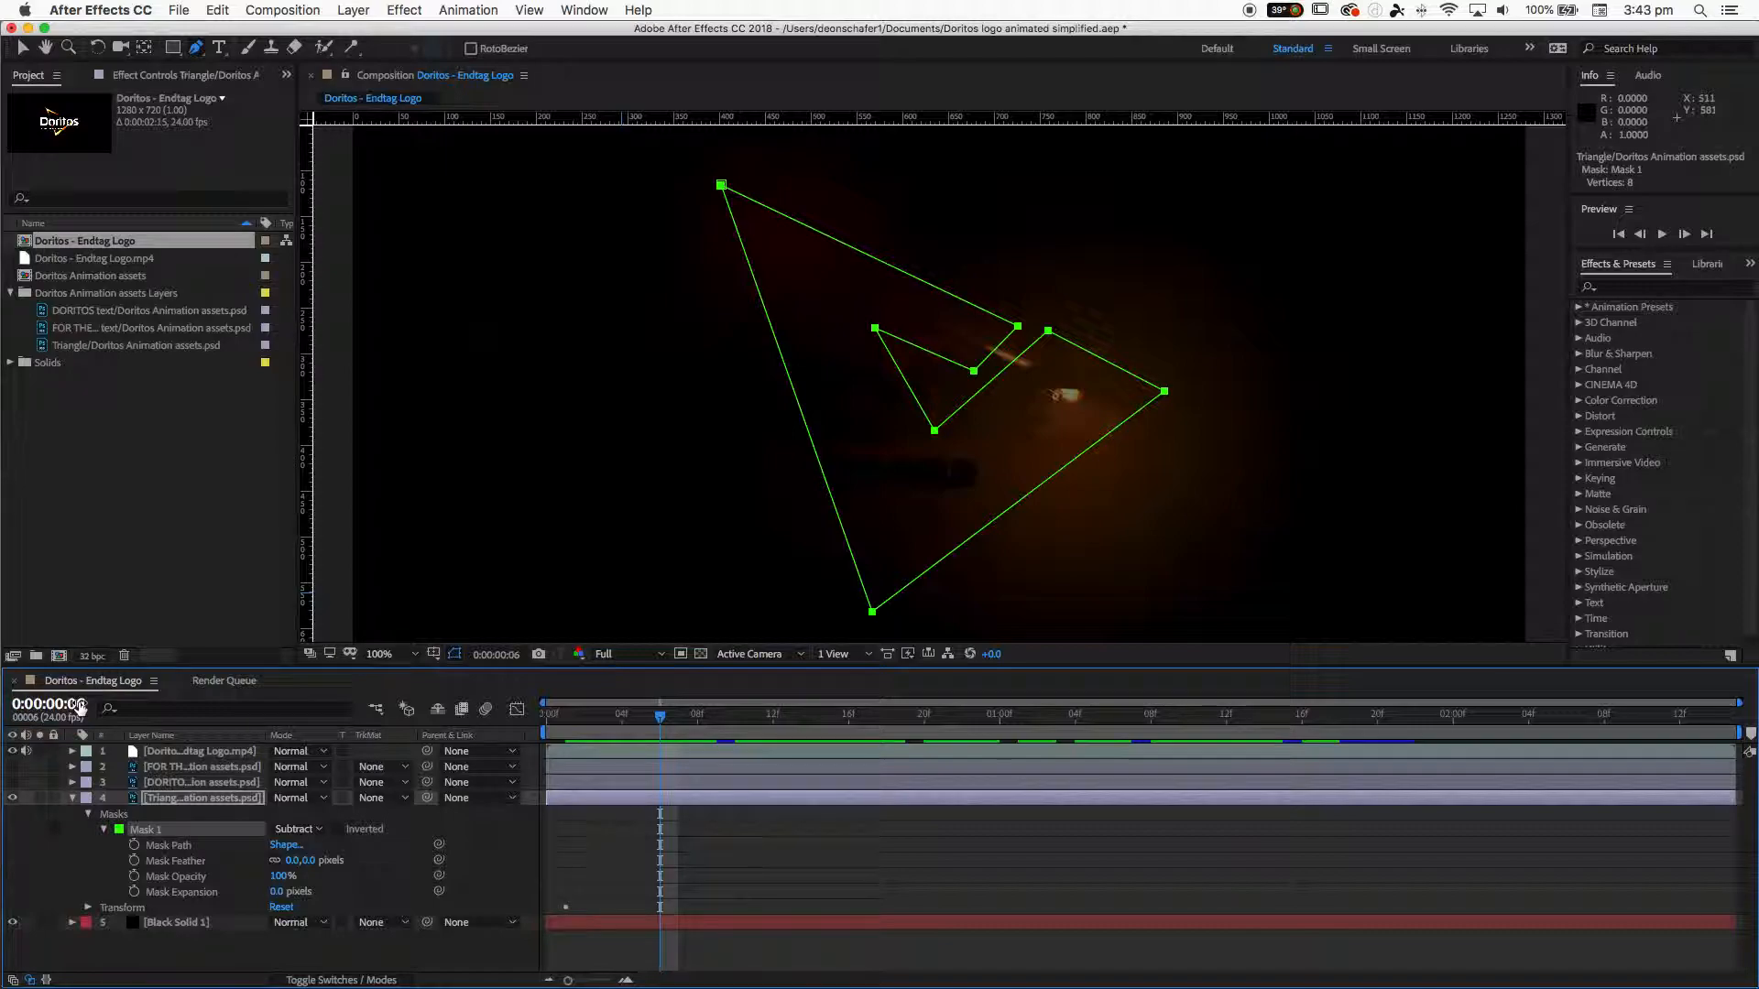
click(135, 844)
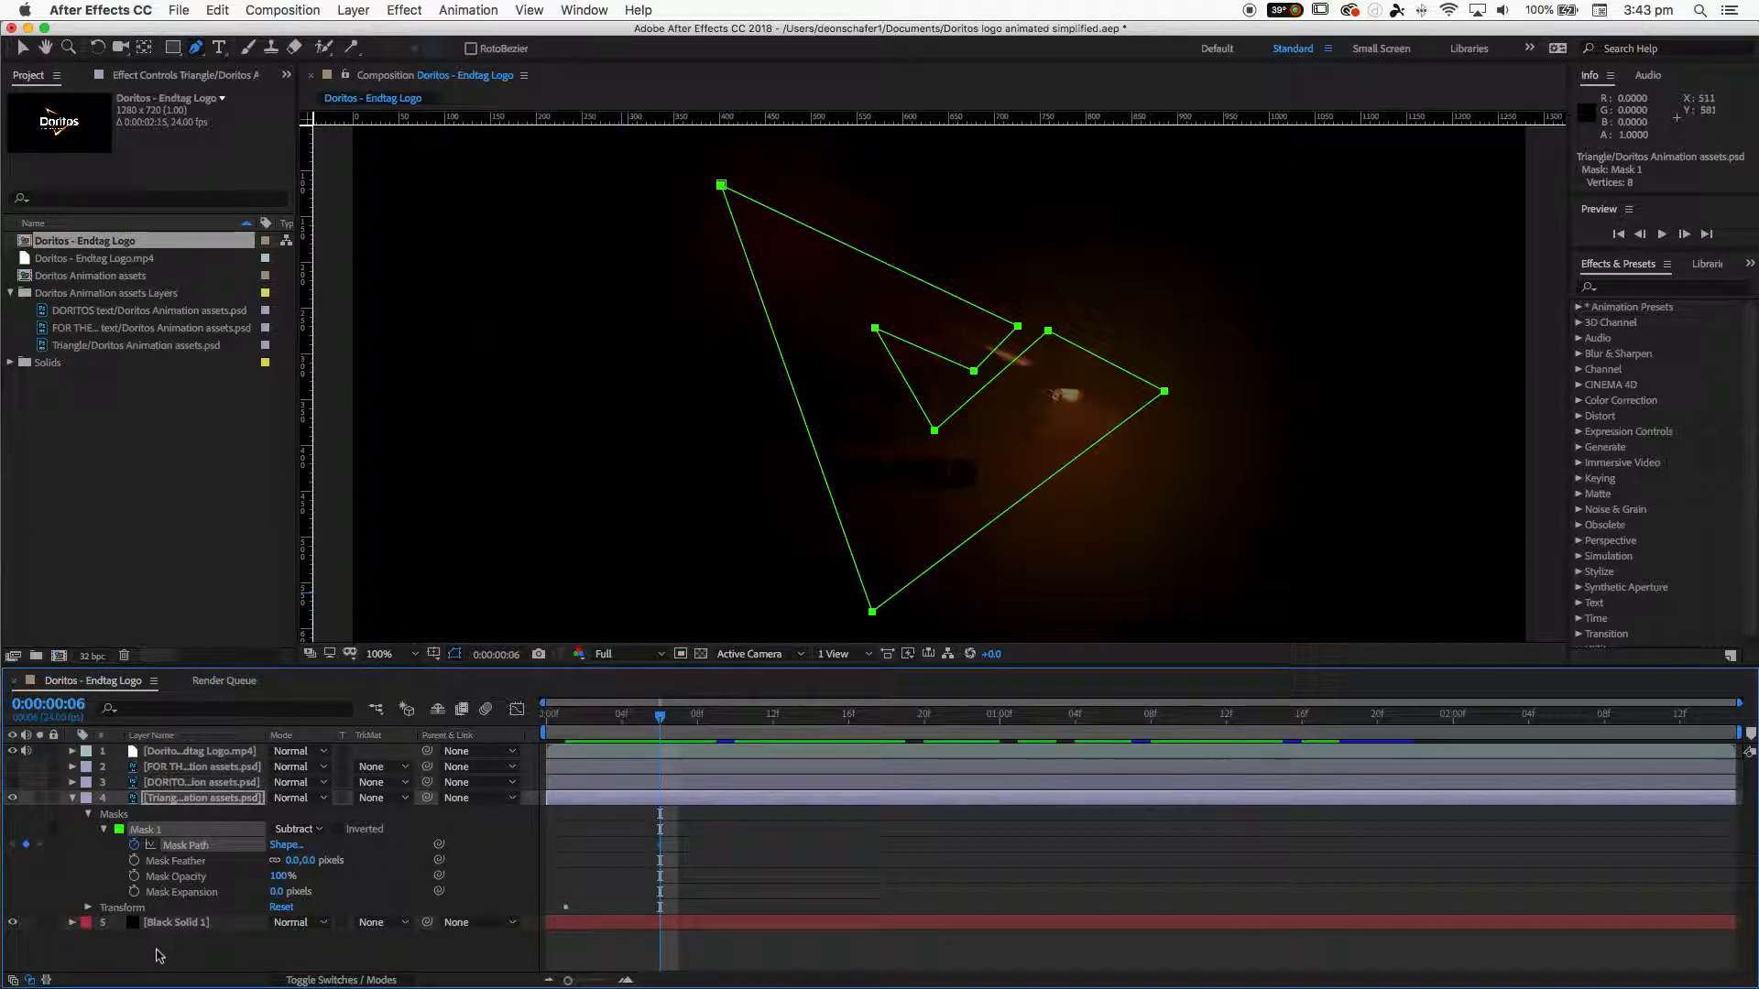
- Try to move the mask's upper inner vertex at frame 0:00:00:17, then undo the move
drag(659, 720, 885, 719)
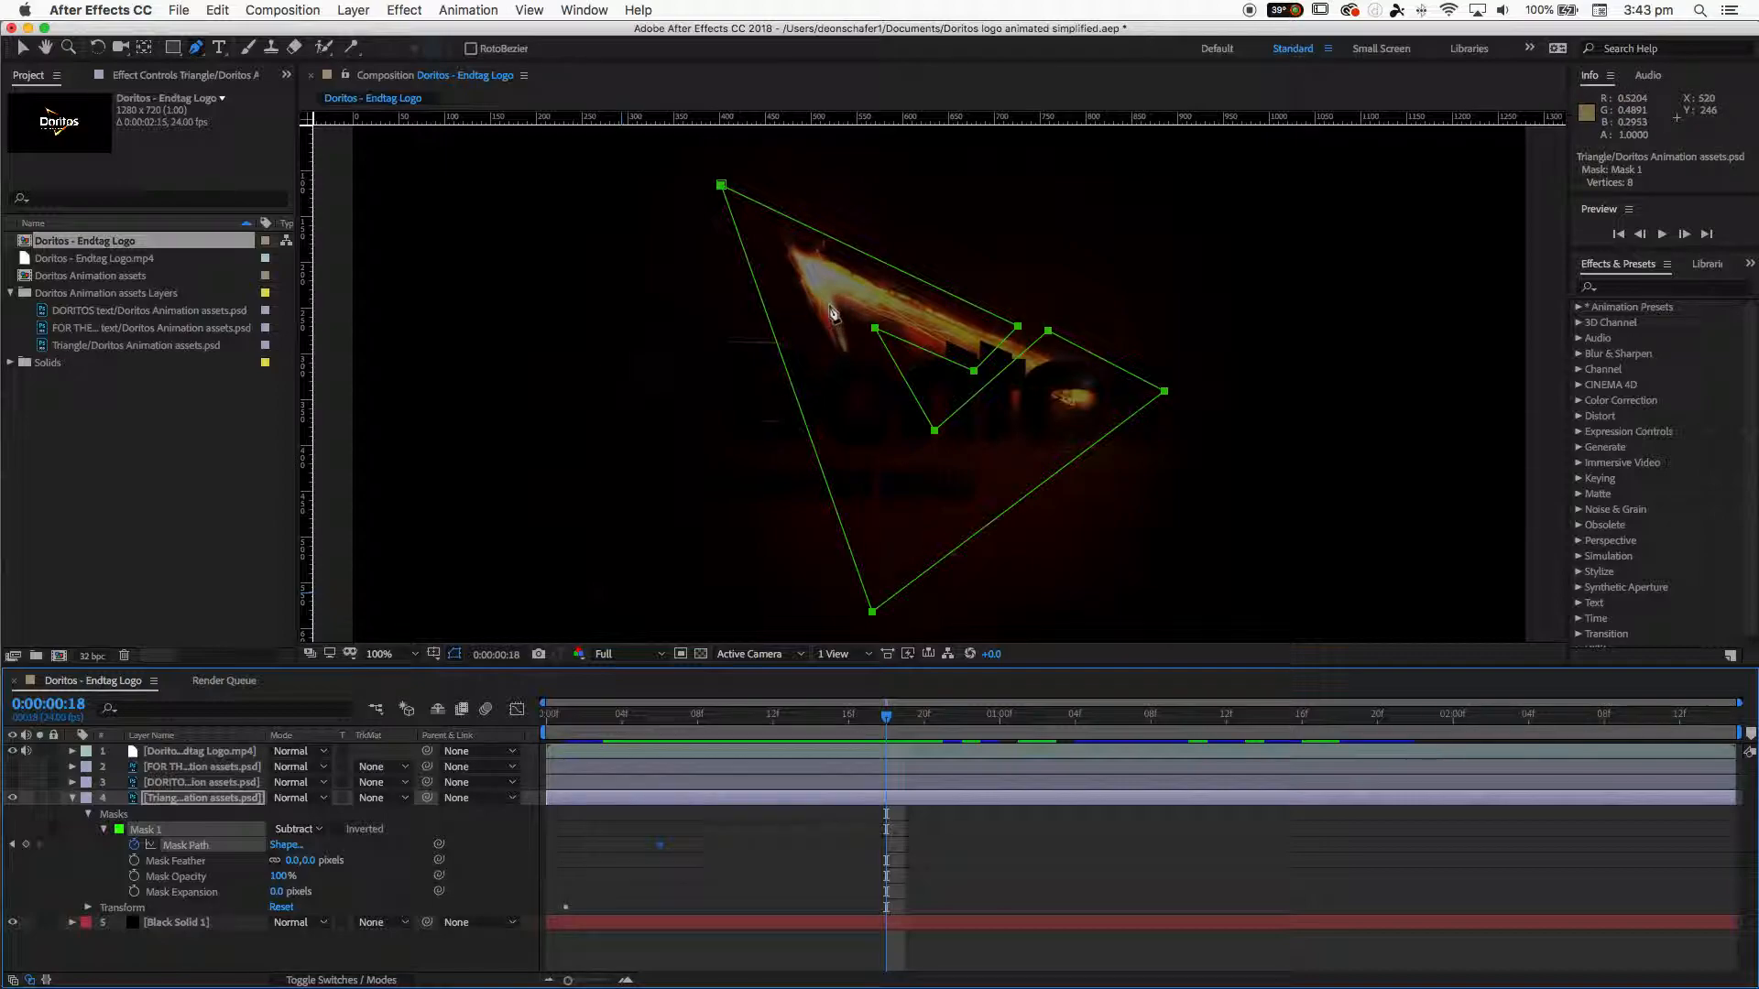
drag(884, 723, 861, 721)
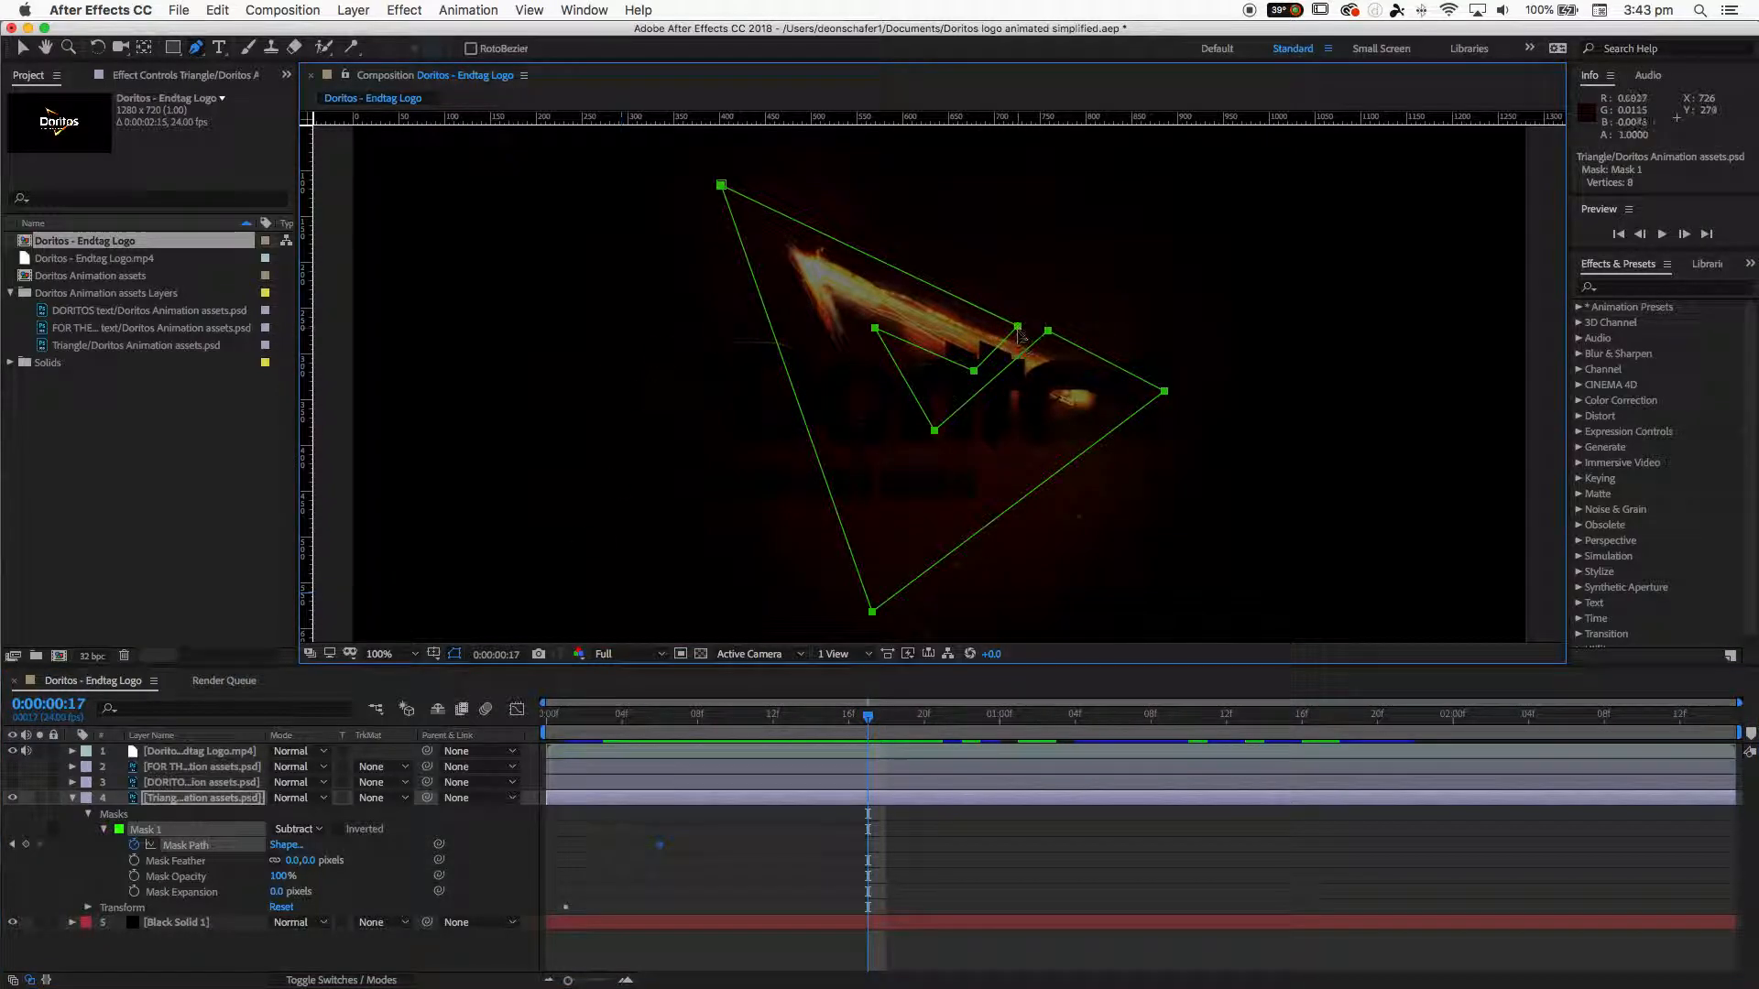
mouse_move(1023, 333)
mouse_down()
mouse_move(1033, 294)
mouse_move(1005, 294)
mouse_move(1001, 320)
mouse_move(1025, 298)
mouse_move(1035, 321)
mouse_up()
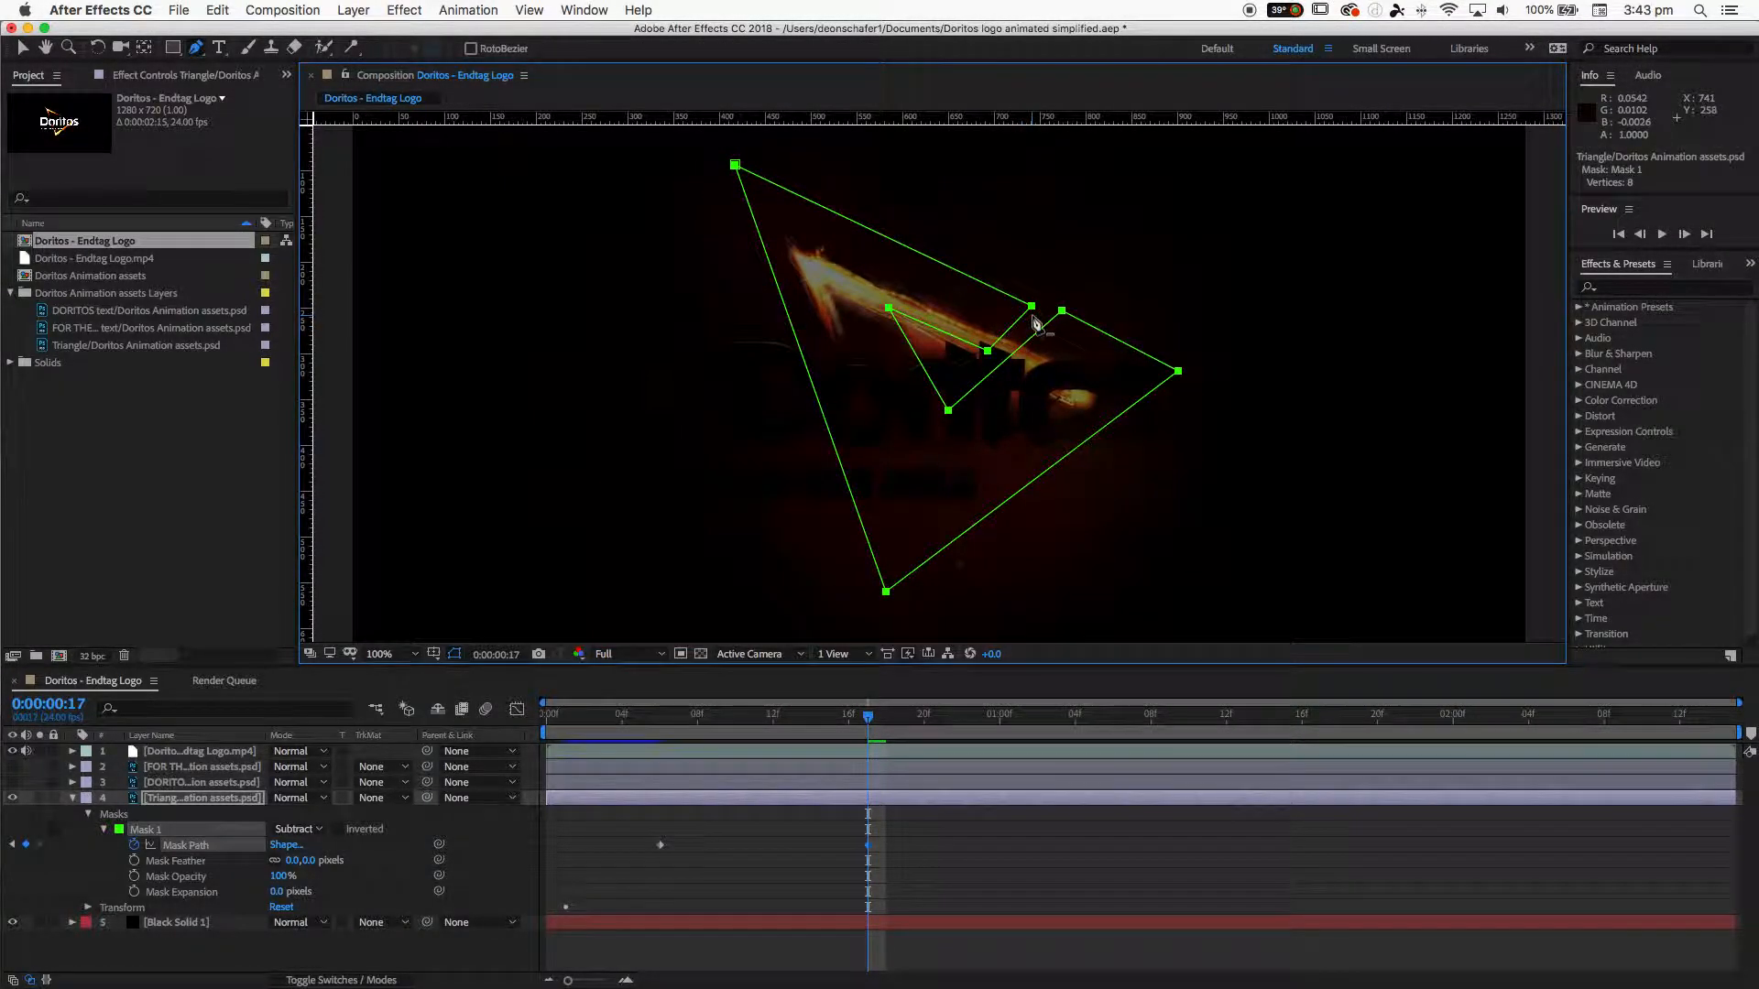
key(super+z)
click(22, 47)
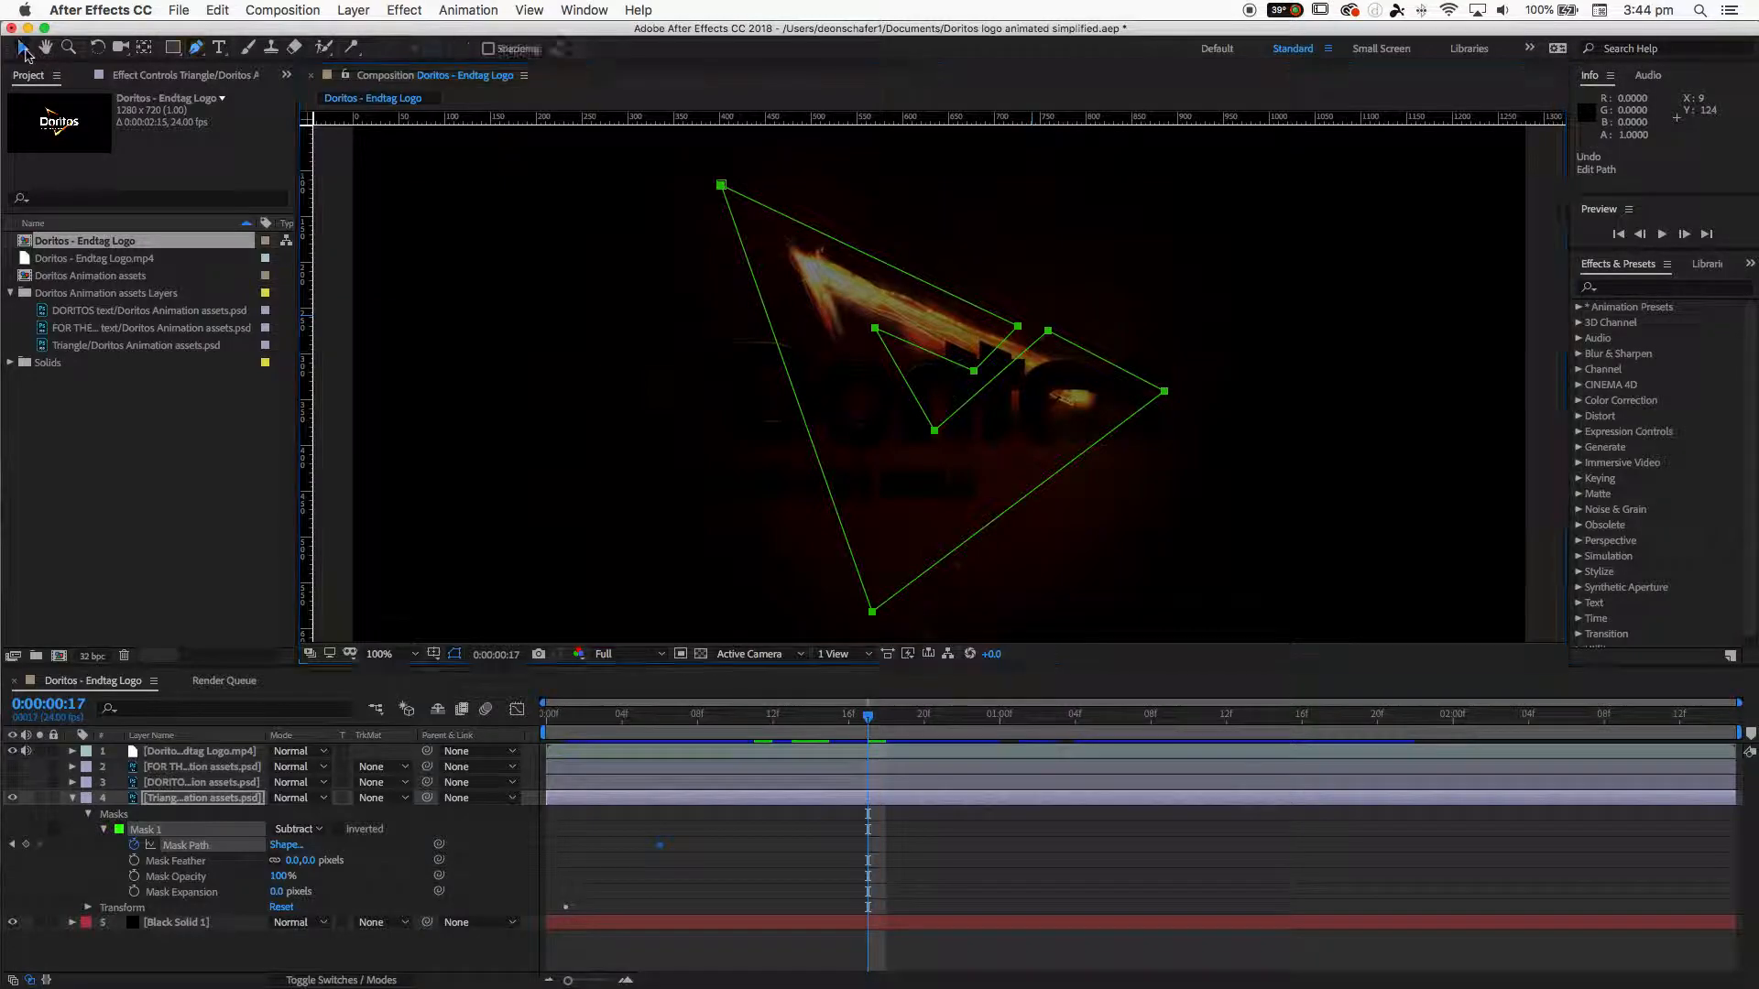
- At 0:00:00:17, drag the two inner mask vertices up and left along the triangle's top stroke
click(1050, 291)
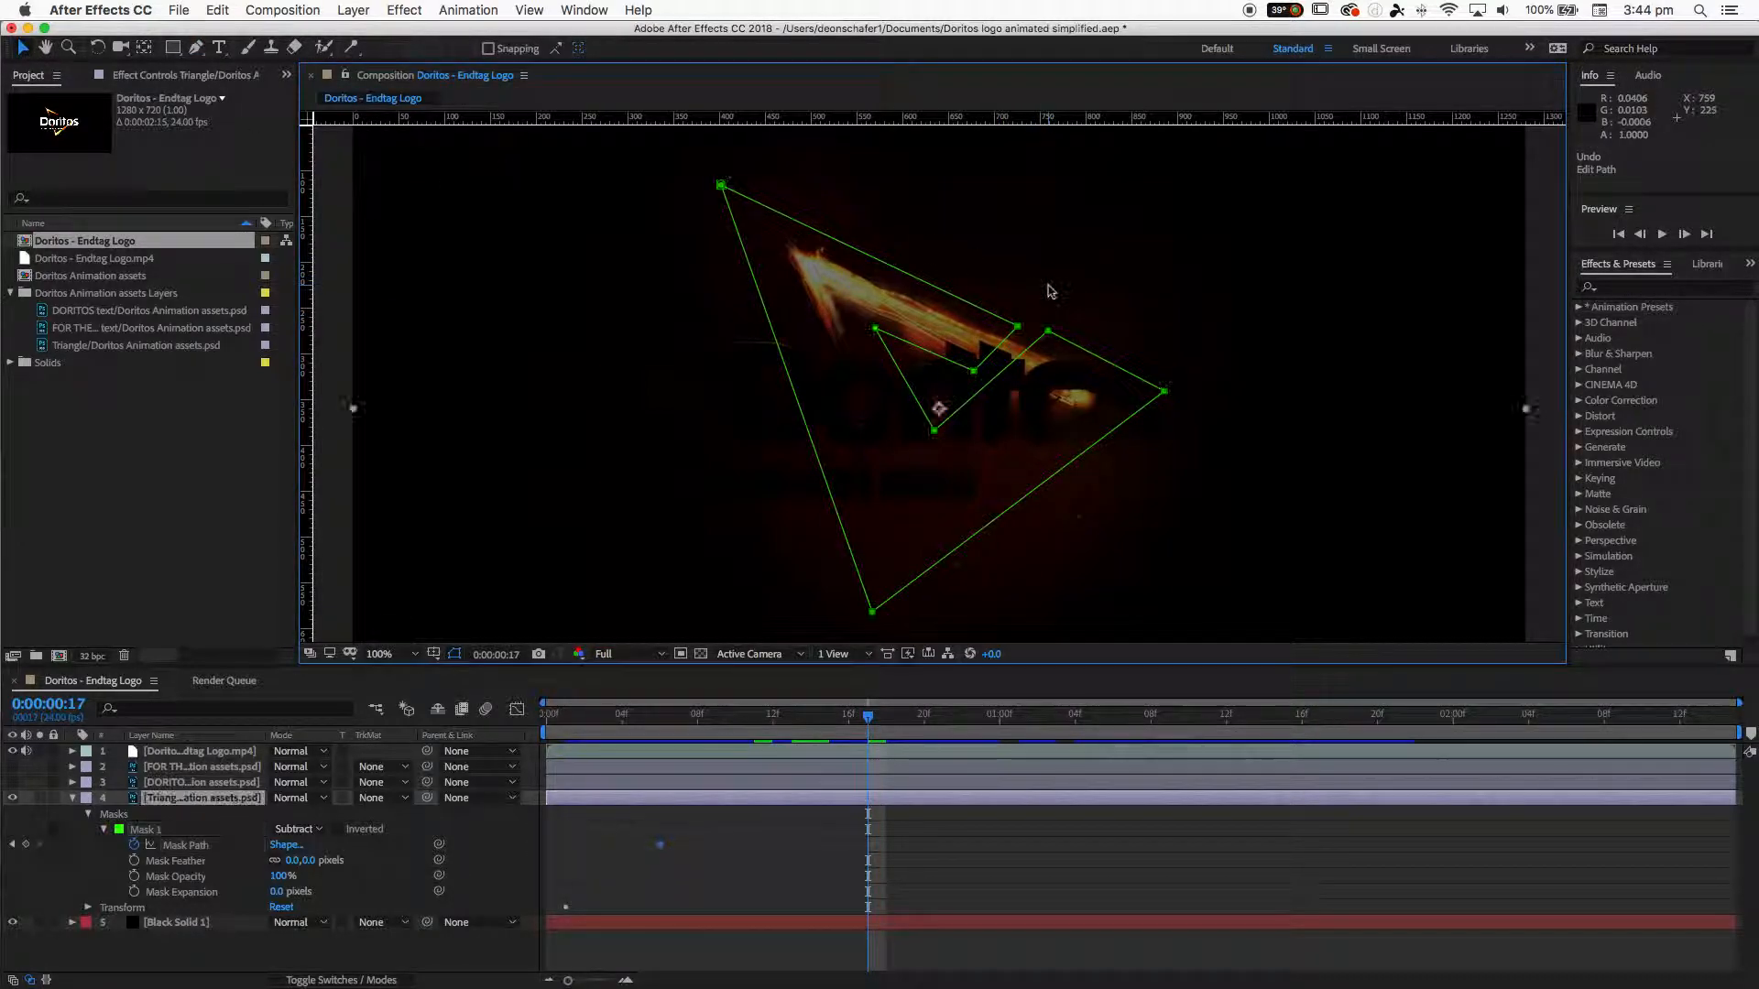
click(1017, 327)
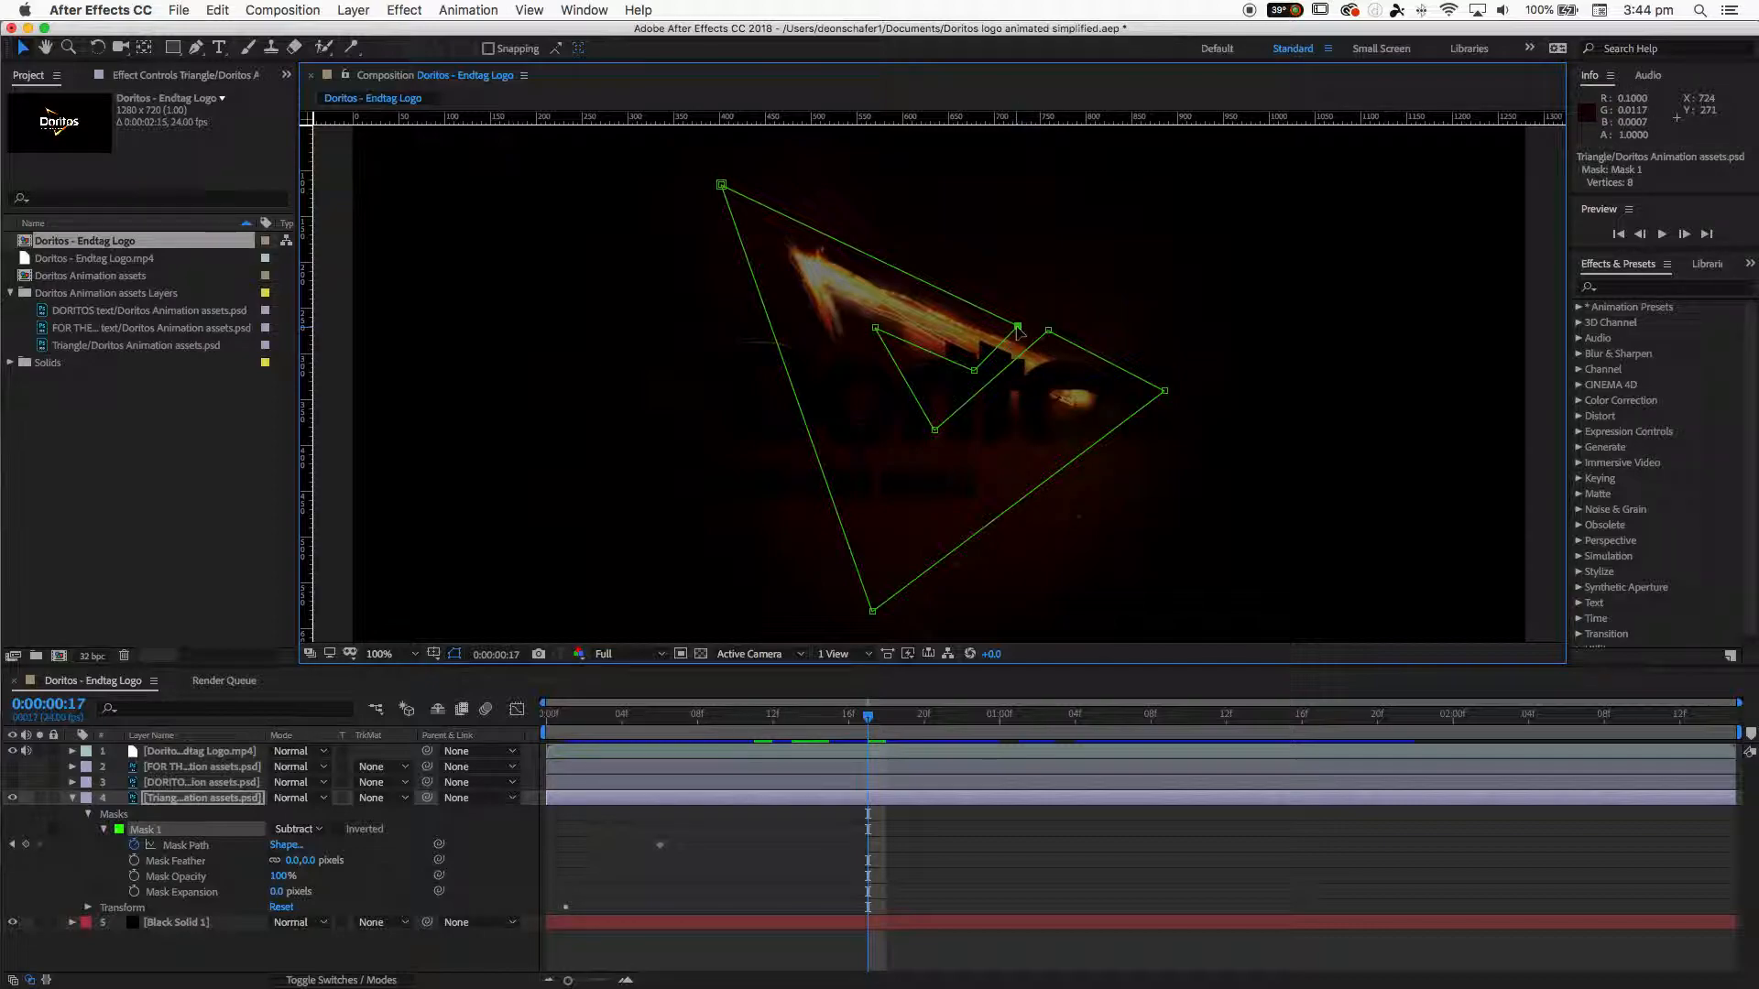
drag(1017, 328, 777, 259)
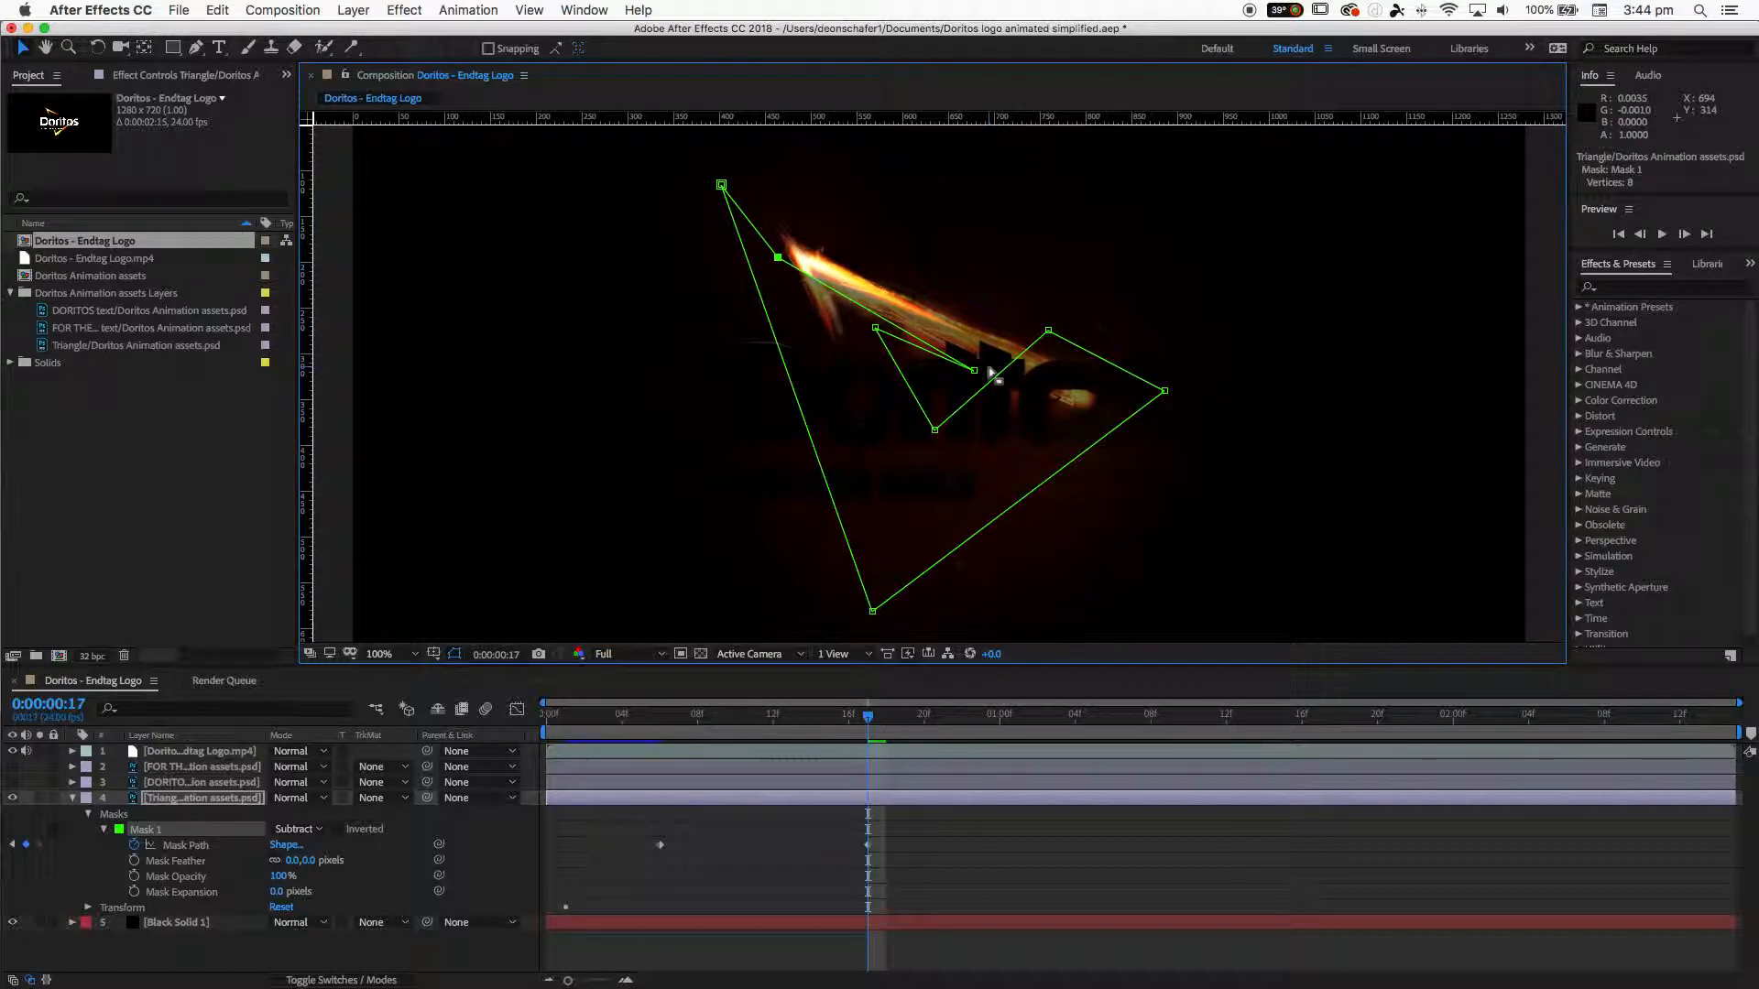
click(973, 368)
drag(973, 369, 861, 323)
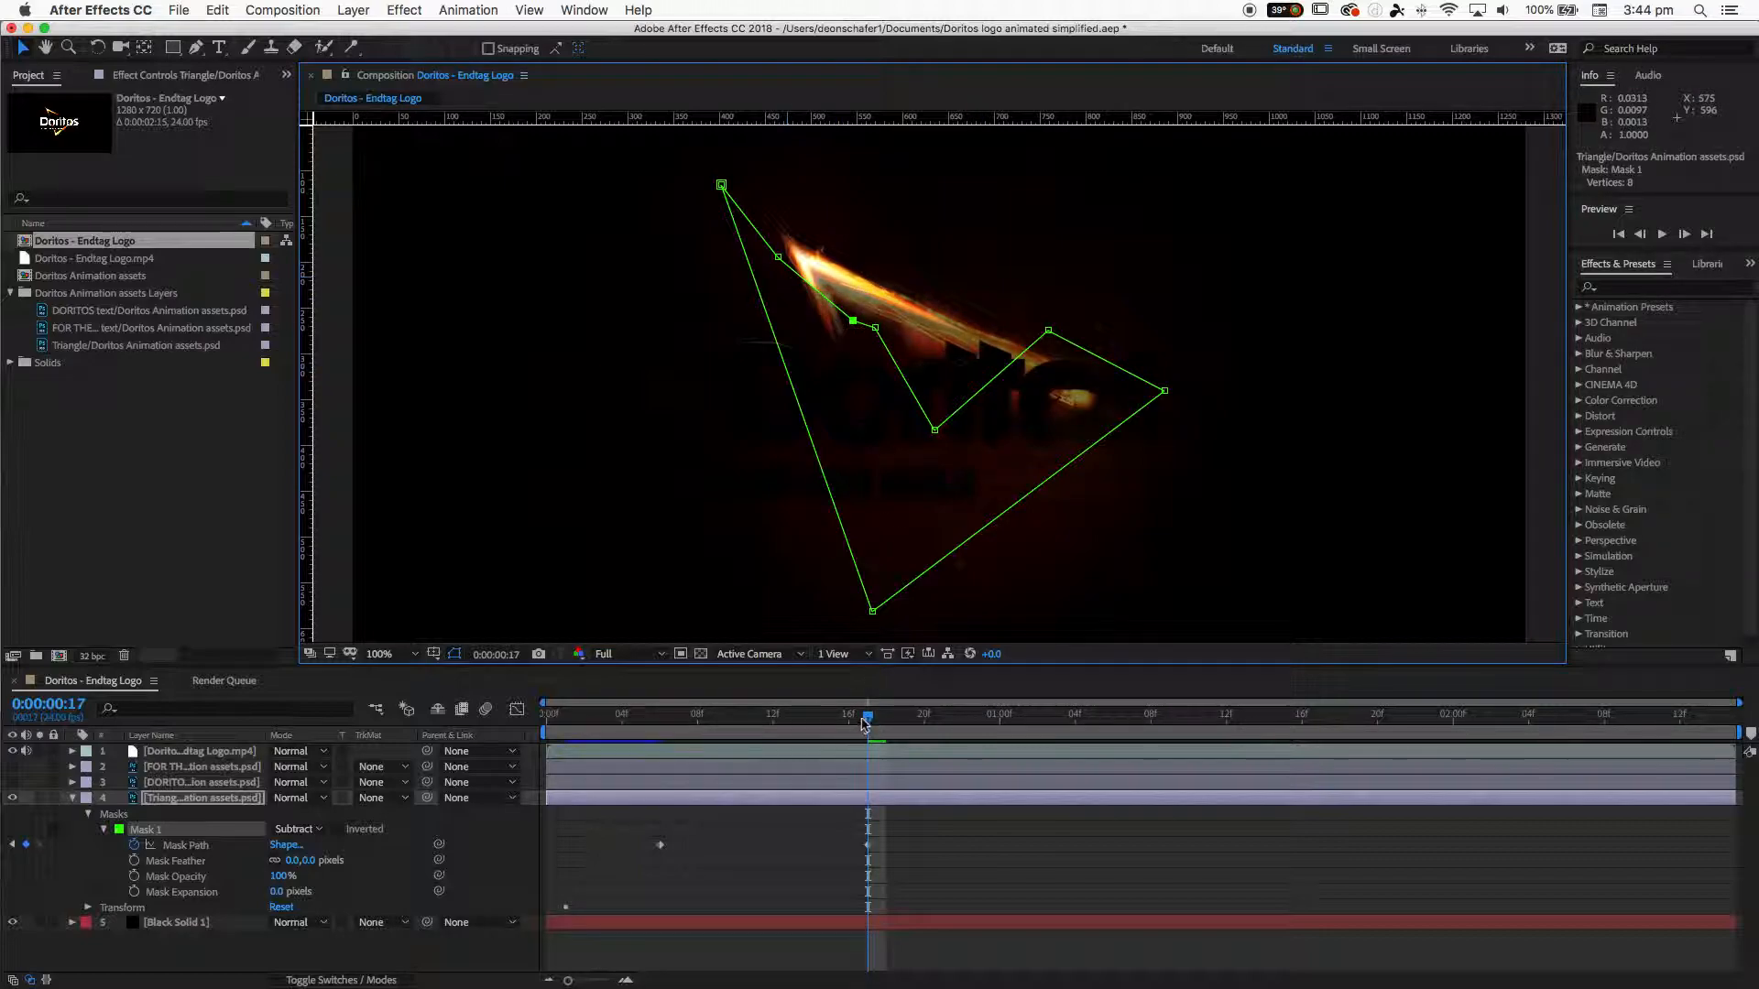
- At 0:00:00:11, move the inner mask vertex up onto the triangle's top stroke
drag(868, 722, 719, 733)
drag(689, 732, 757, 730)
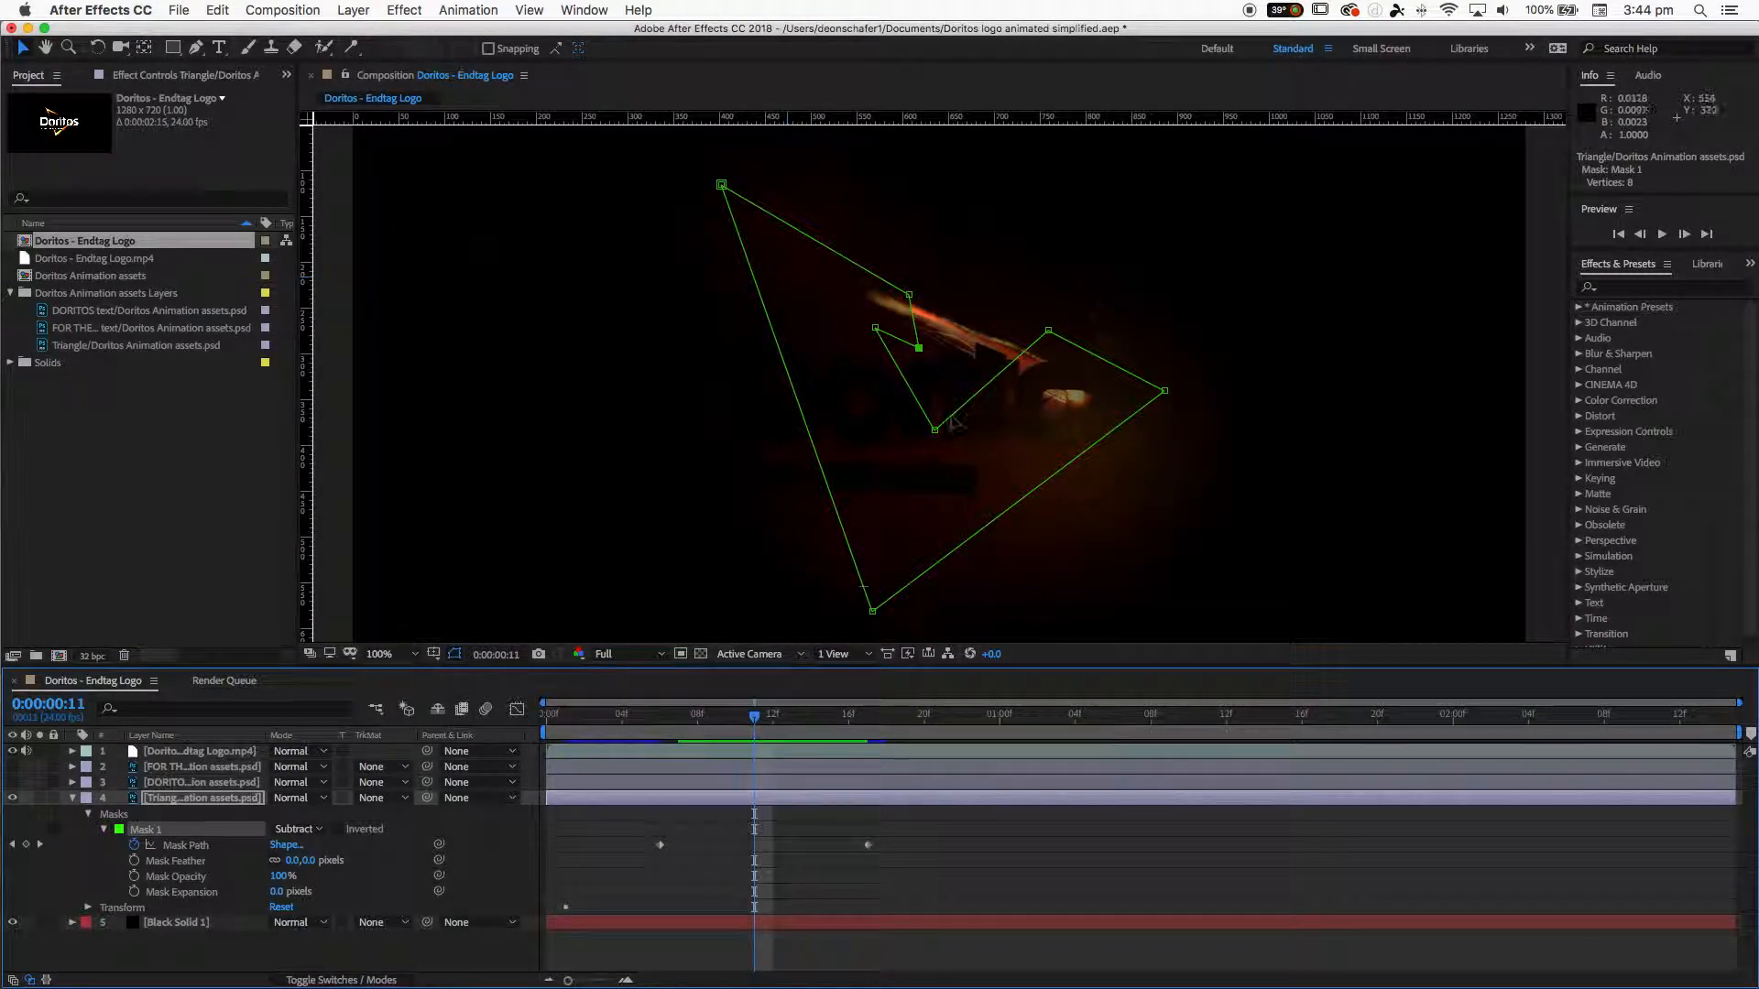
drag(916, 347, 921, 293)
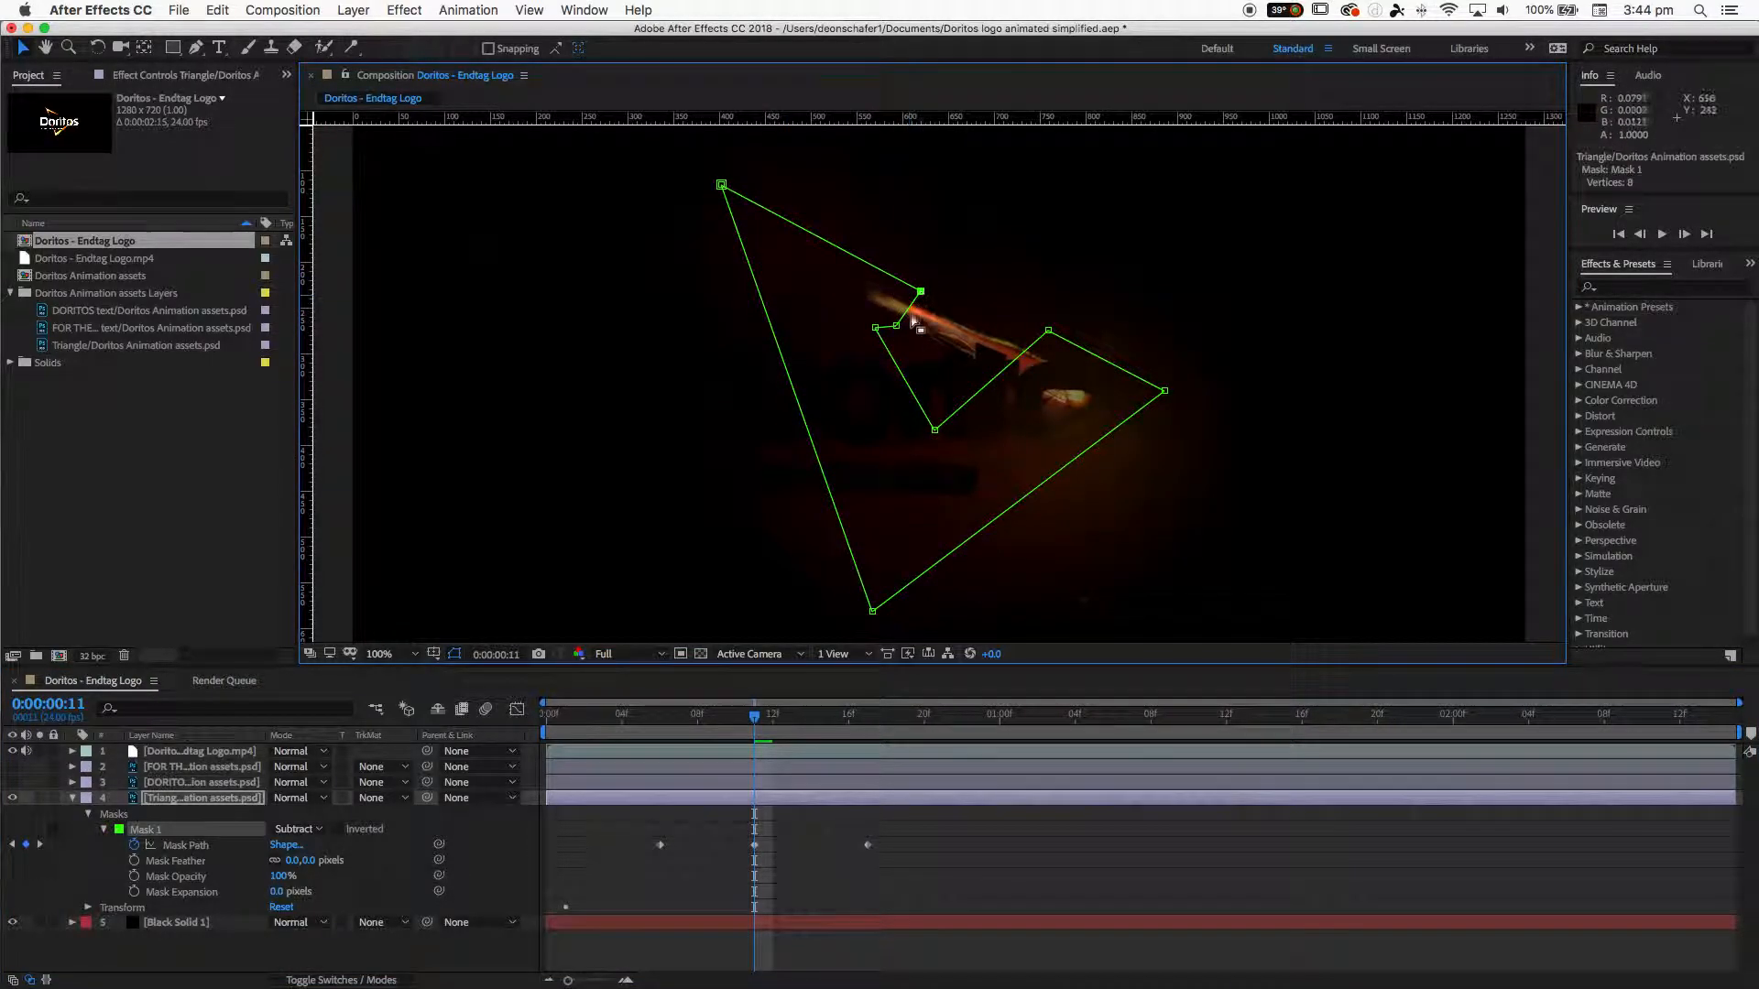
- Refine the mask vertices on the triangle's top stroke at 0:00:00:11 and 0:00:00:14, moving them up along the stroke
click(897, 327)
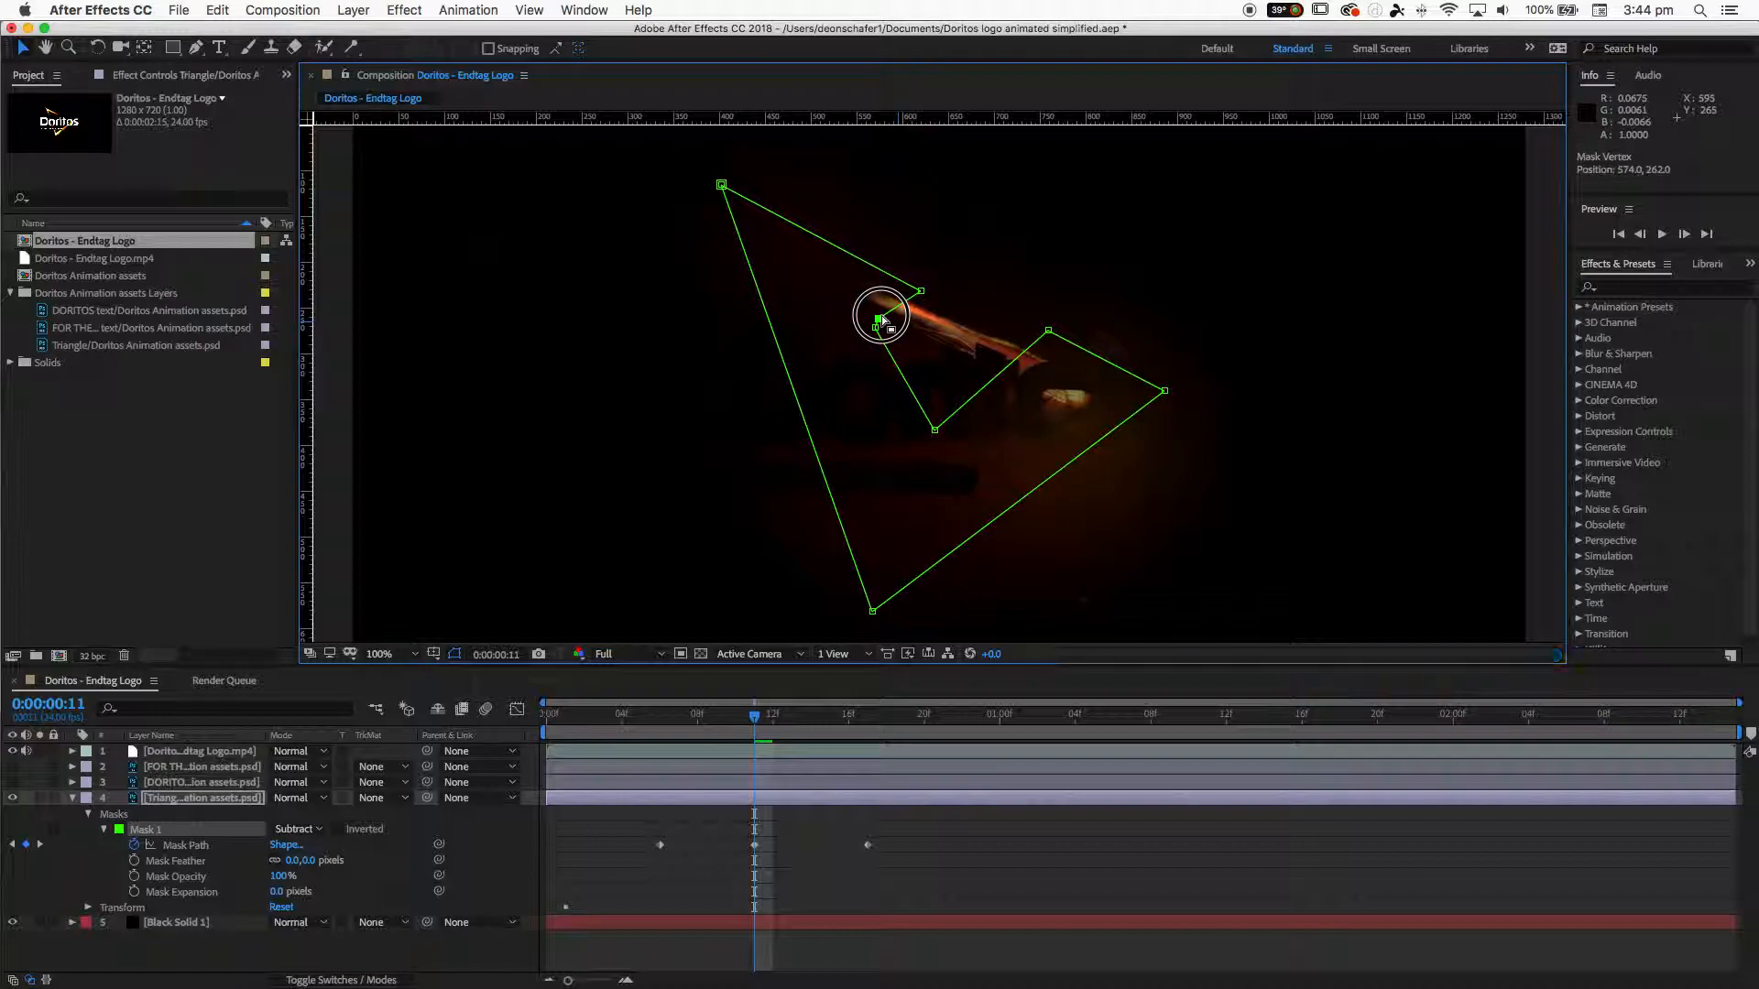
drag(920, 291, 900, 283)
drag(757, 720, 811, 730)
drag(862, 318, 811, 232)
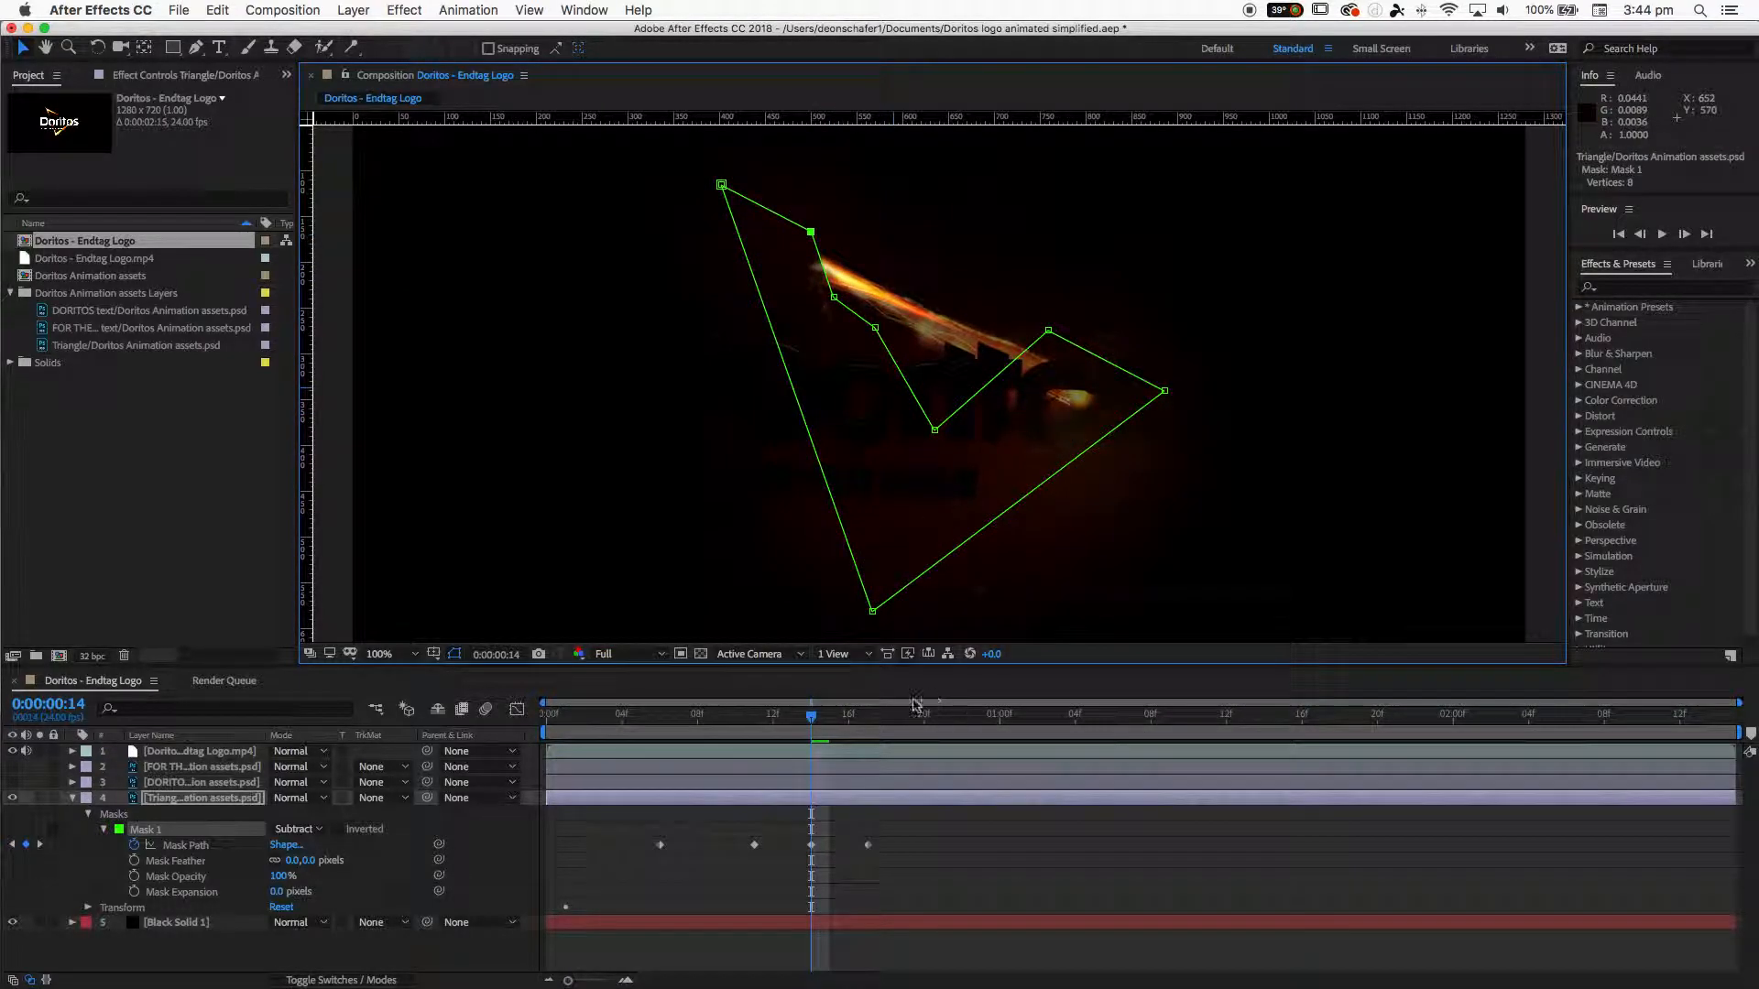
- At 0:00:00:16 nudge the mask vertex on the top stroke, and delete the Mask Path keyframe at 0:00:00:17
drag(834, 728, 848, 727)
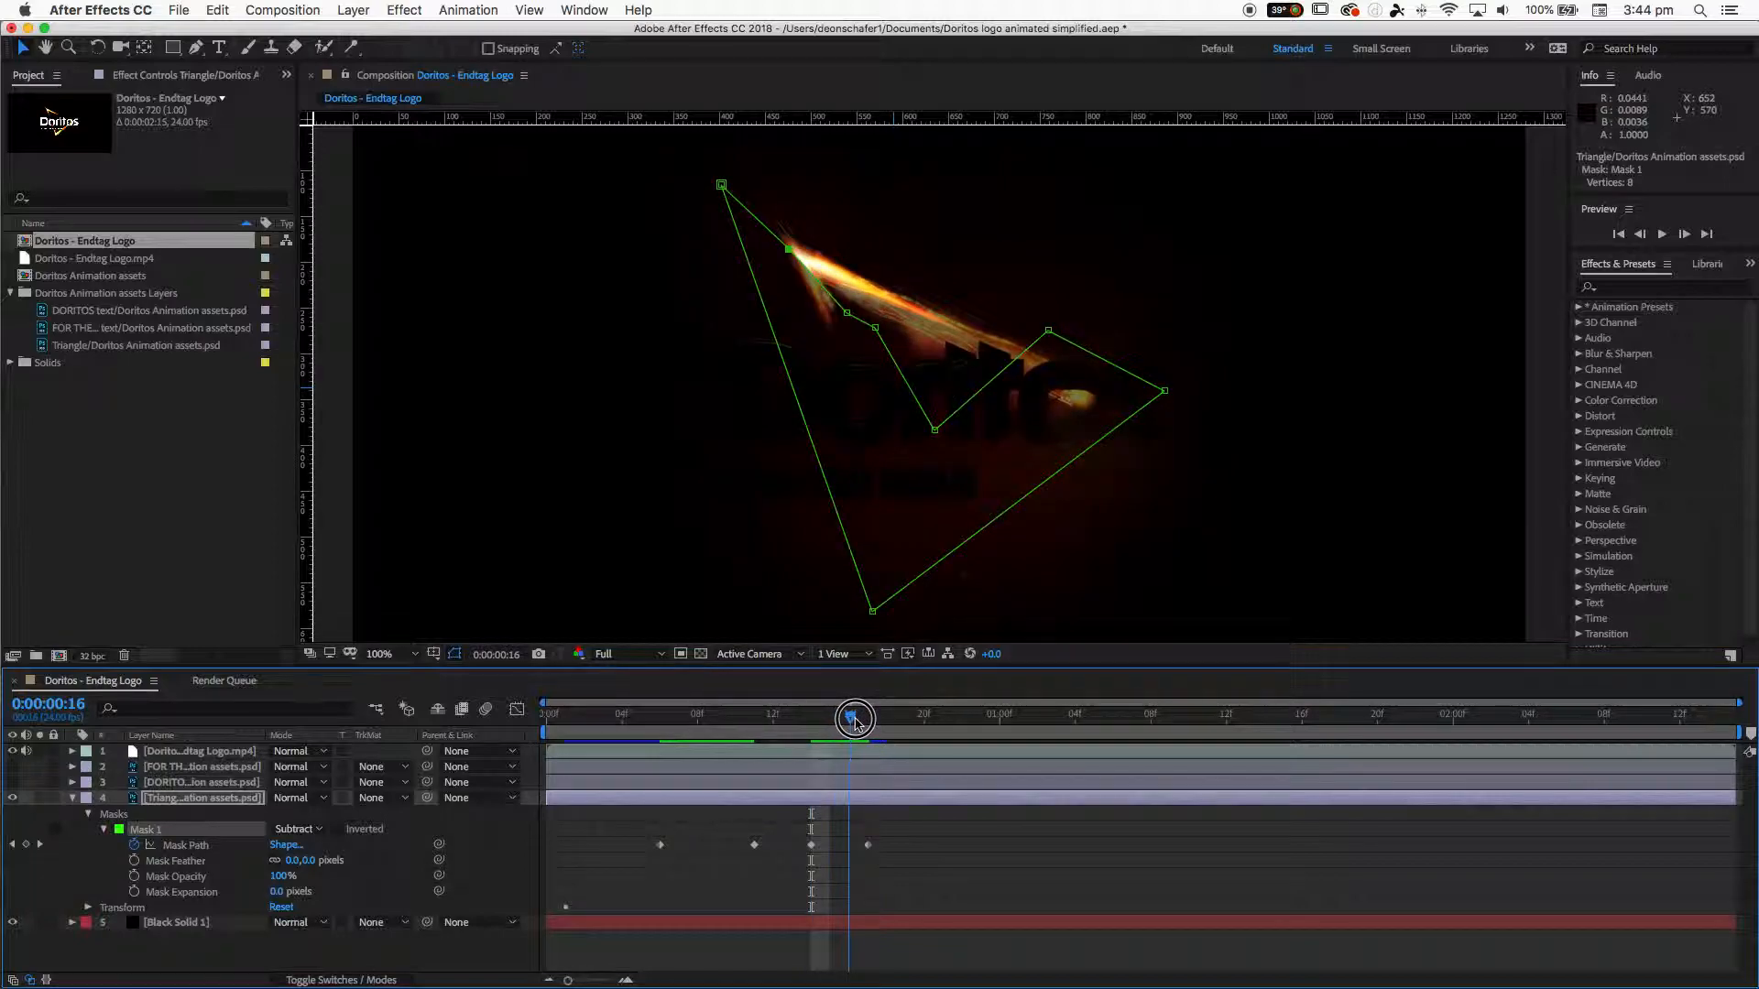
drag(785, 249, 781, 266)
drag(848, 722, 868, 731)
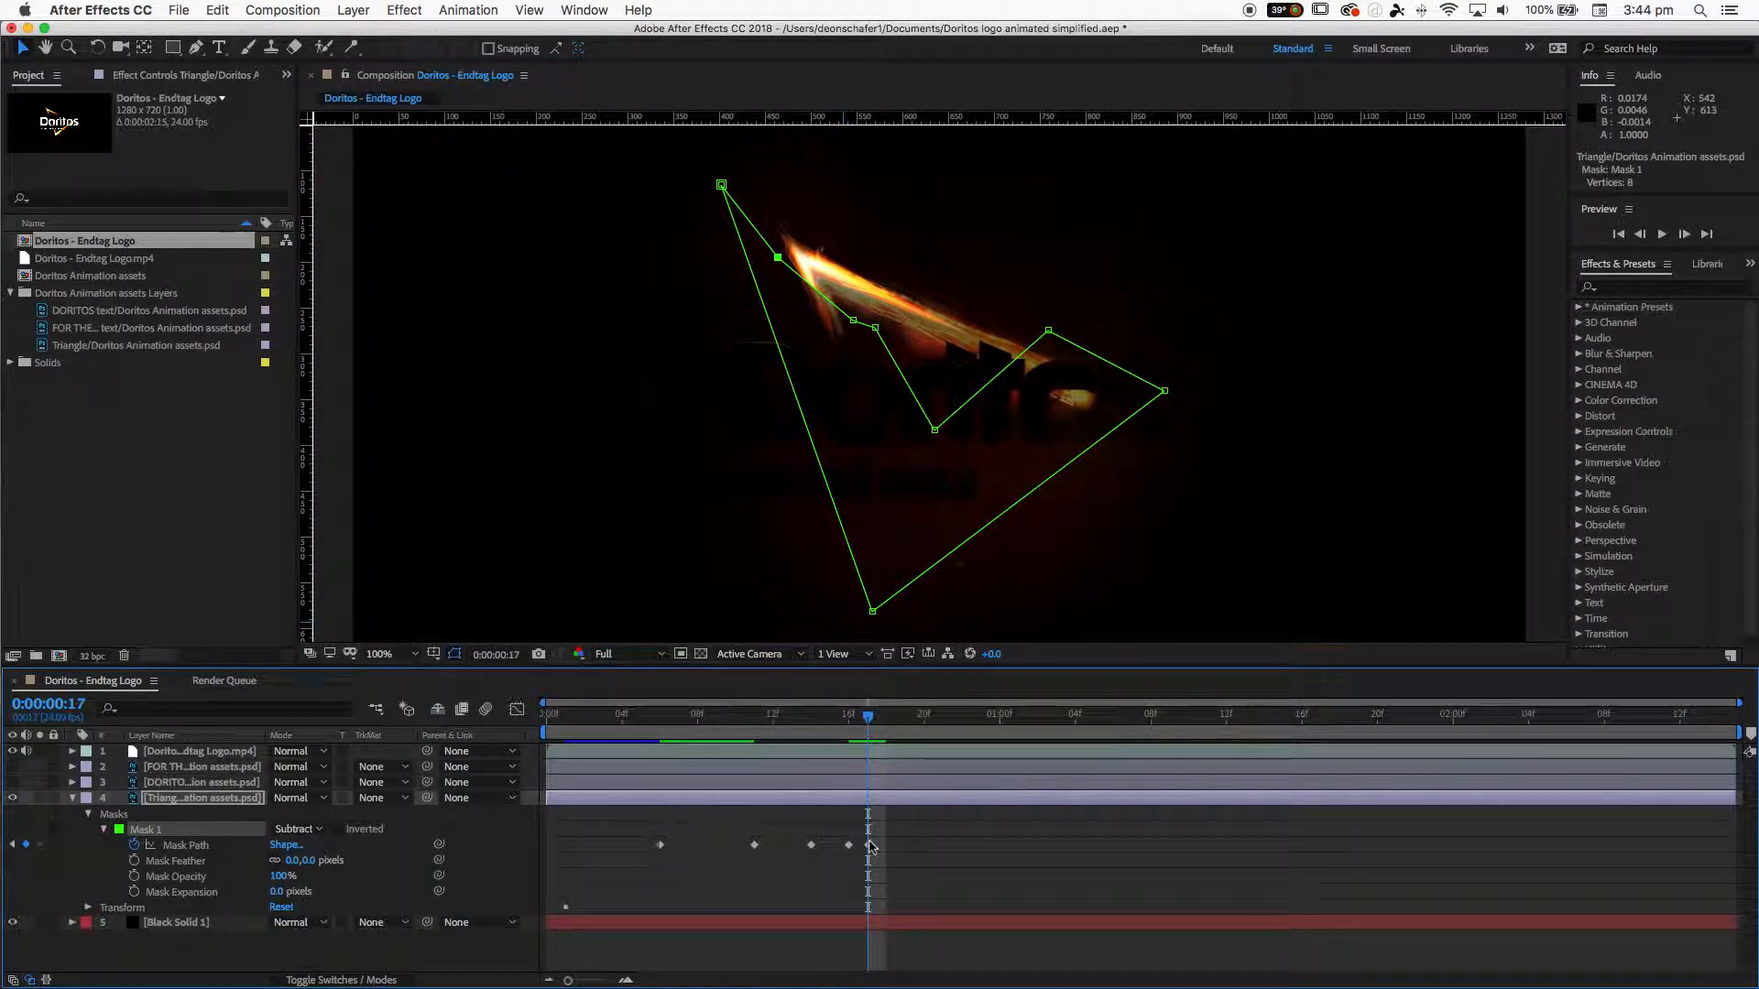
click(869, 845)
key(Delete)
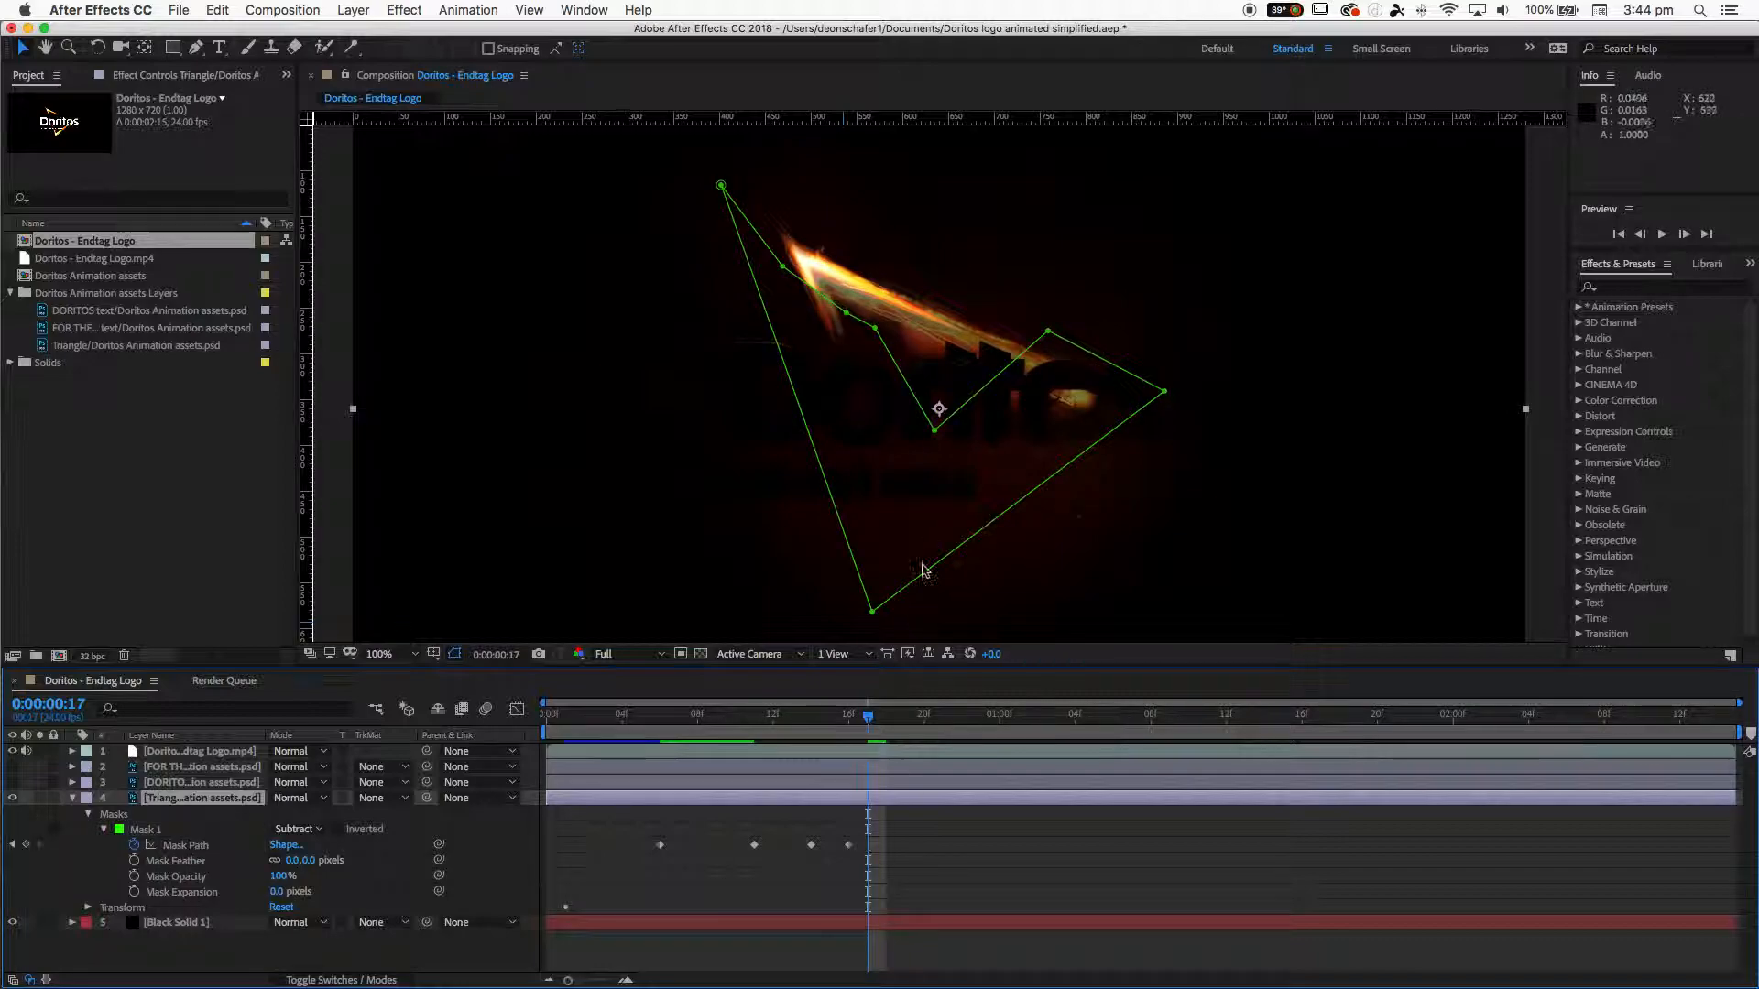
- At 0:00:01:03, drag the mask's inner and top vertices down along the triangle's left stroke toward the bottom corner
drag(870, 723, 1060, 751)
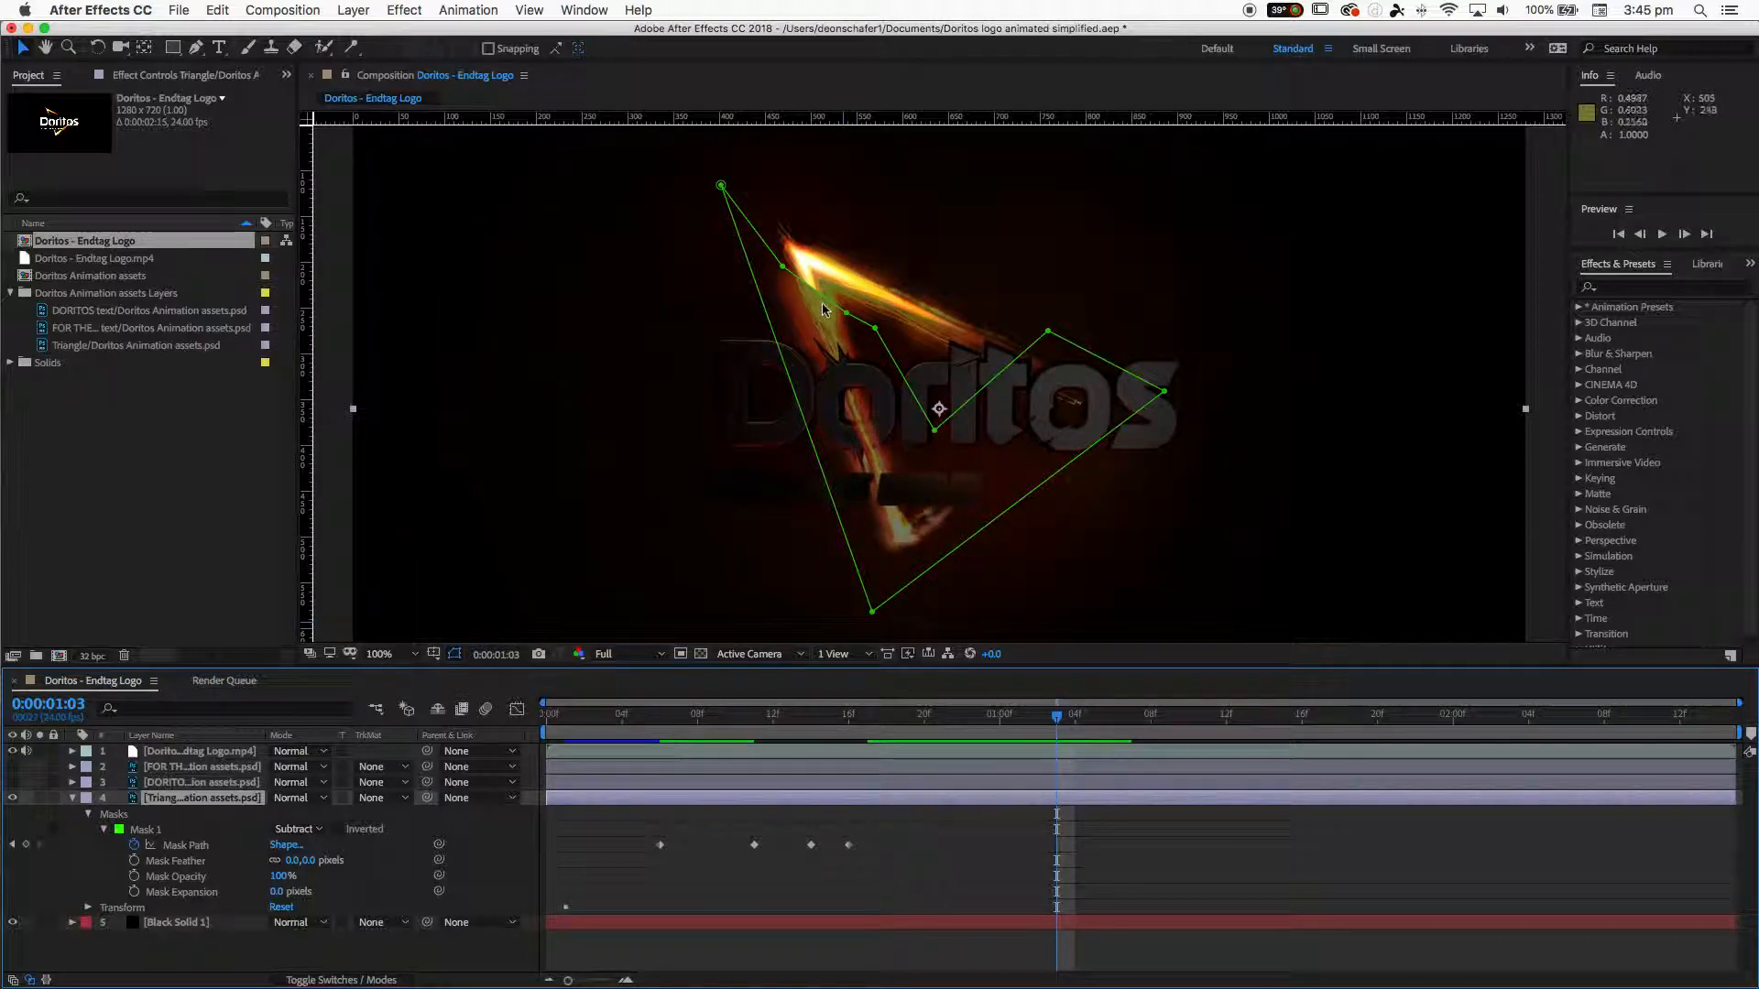
drag(783, 277, 841, 408)
drag(876, 329, 916, 465)
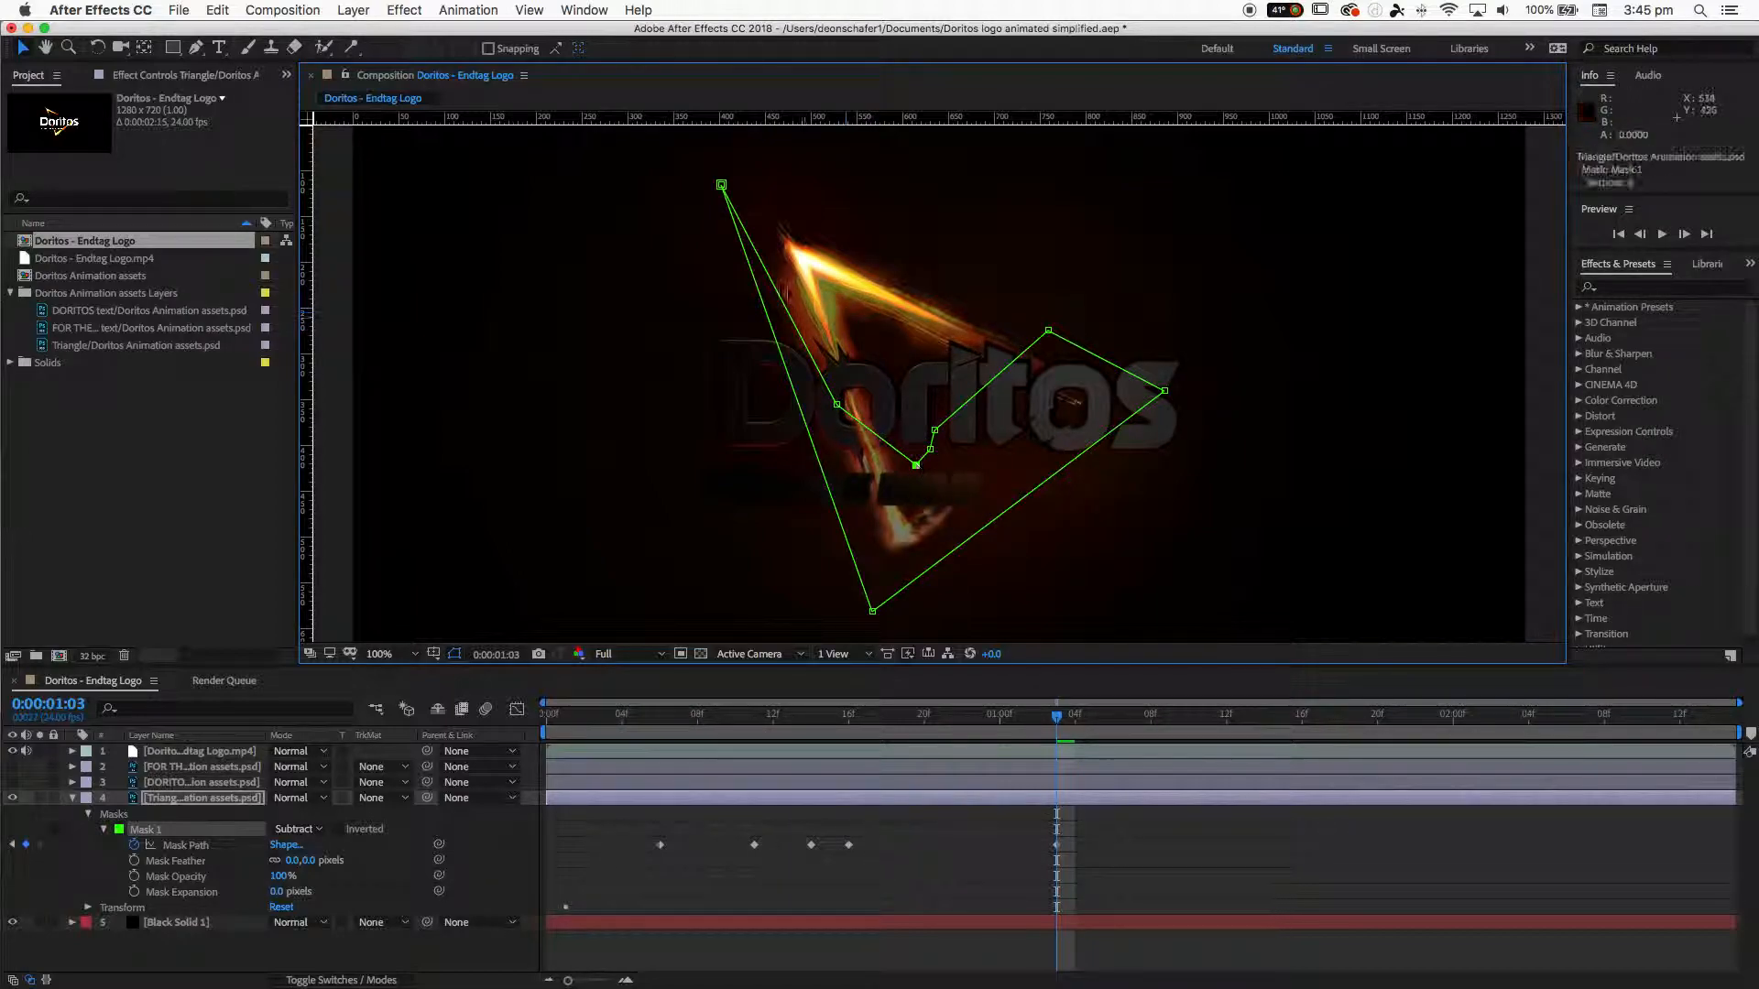
drag(720, 184, 864, 607)
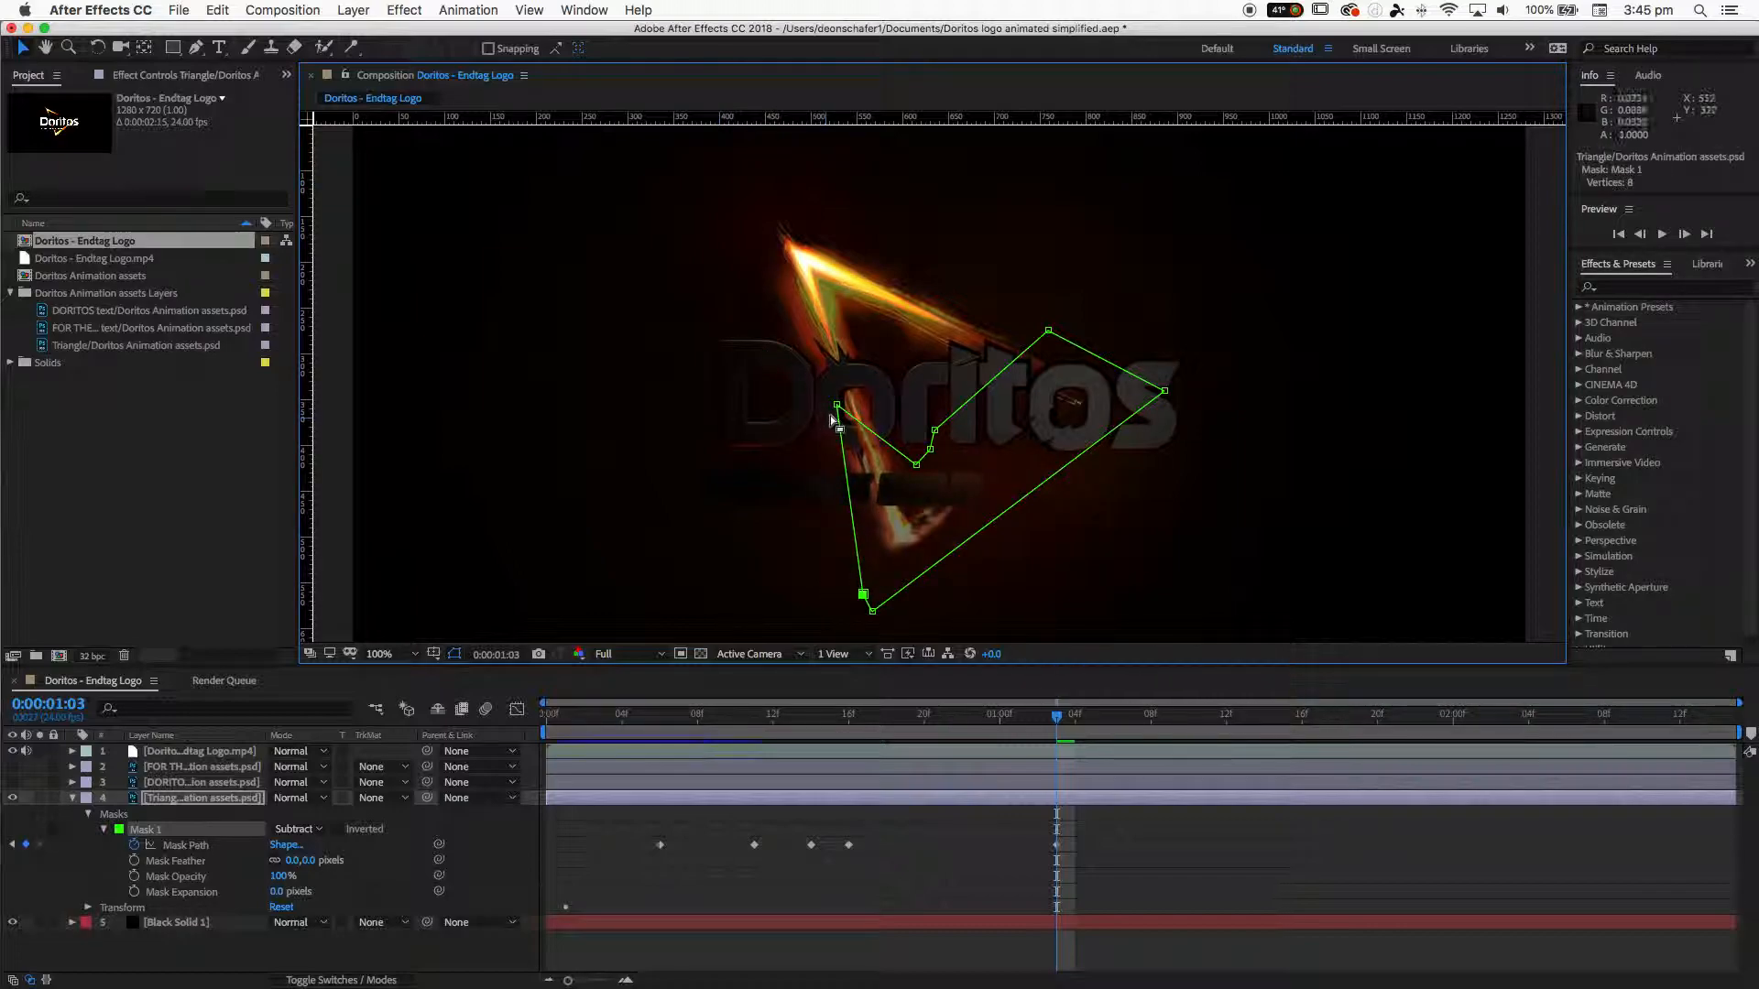
- Pull the remaining inner mask vertices down to the bottom corner at 0:00:01:03, and lower one vertex at 0:00:01:02
drag(837, 406, 886, 577)
drag(916, 465, 923, 562)
drag(924, 495, 914, 505)
click(922, 563)
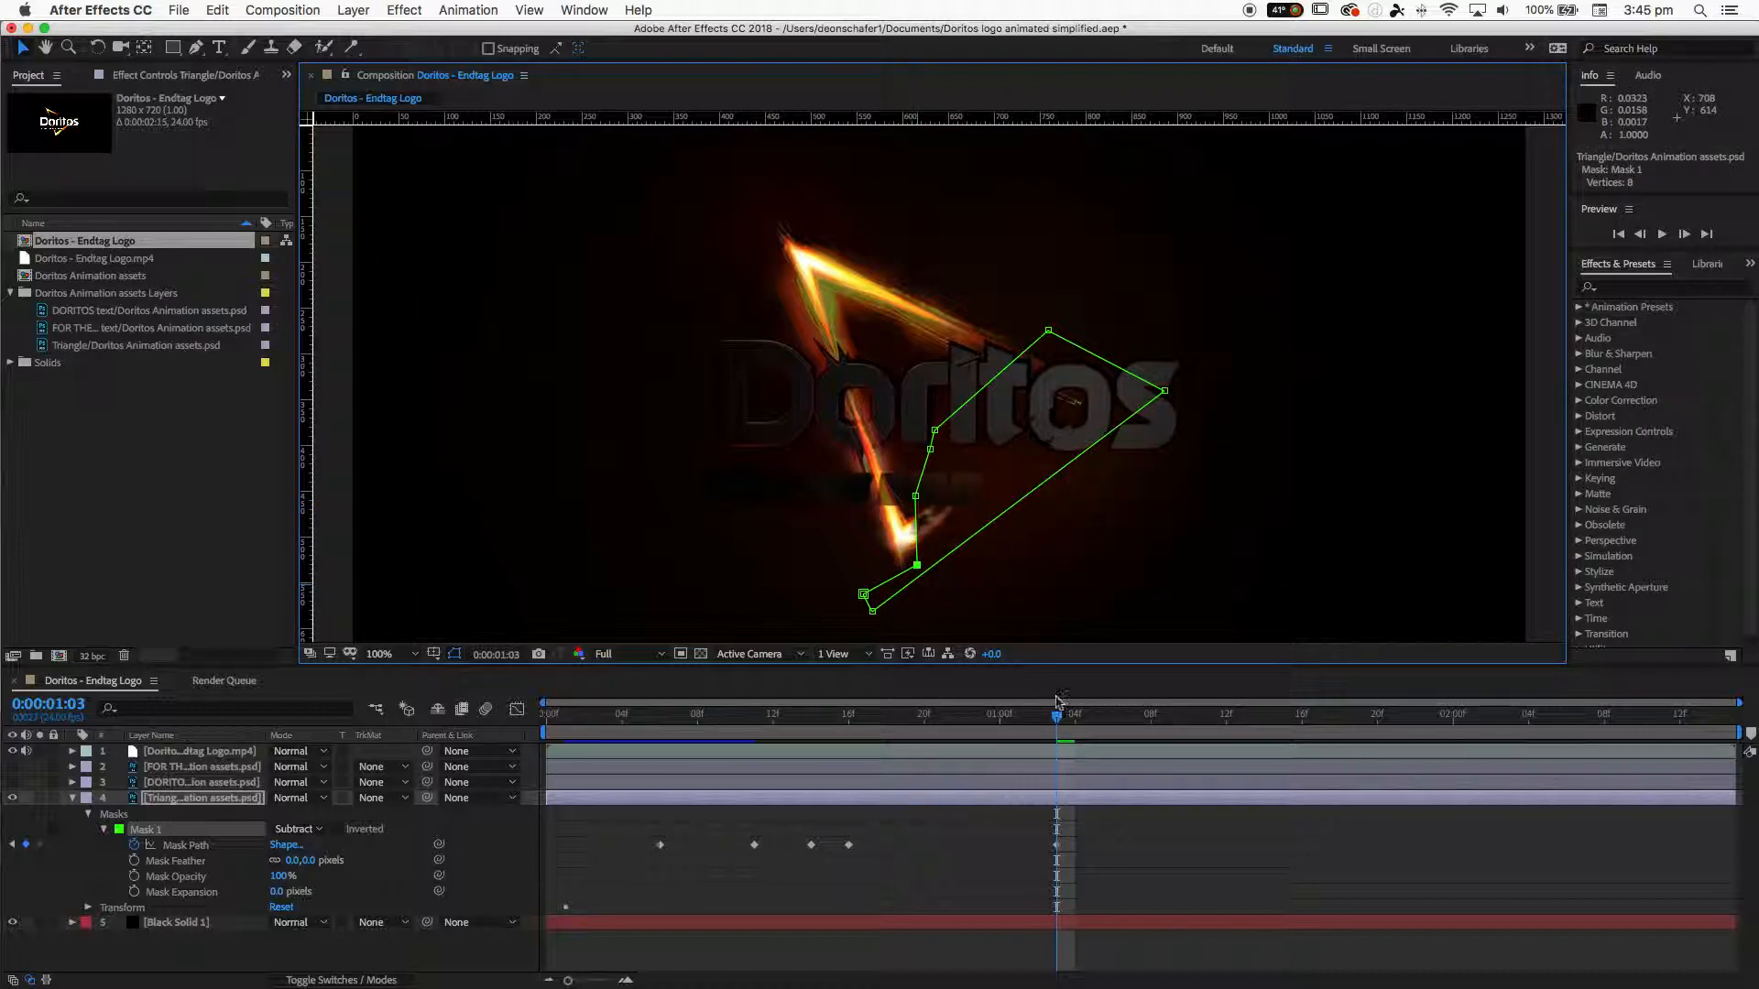
drag(1055, 714, 1039, 719)
drag(909, 536, 909, 570)
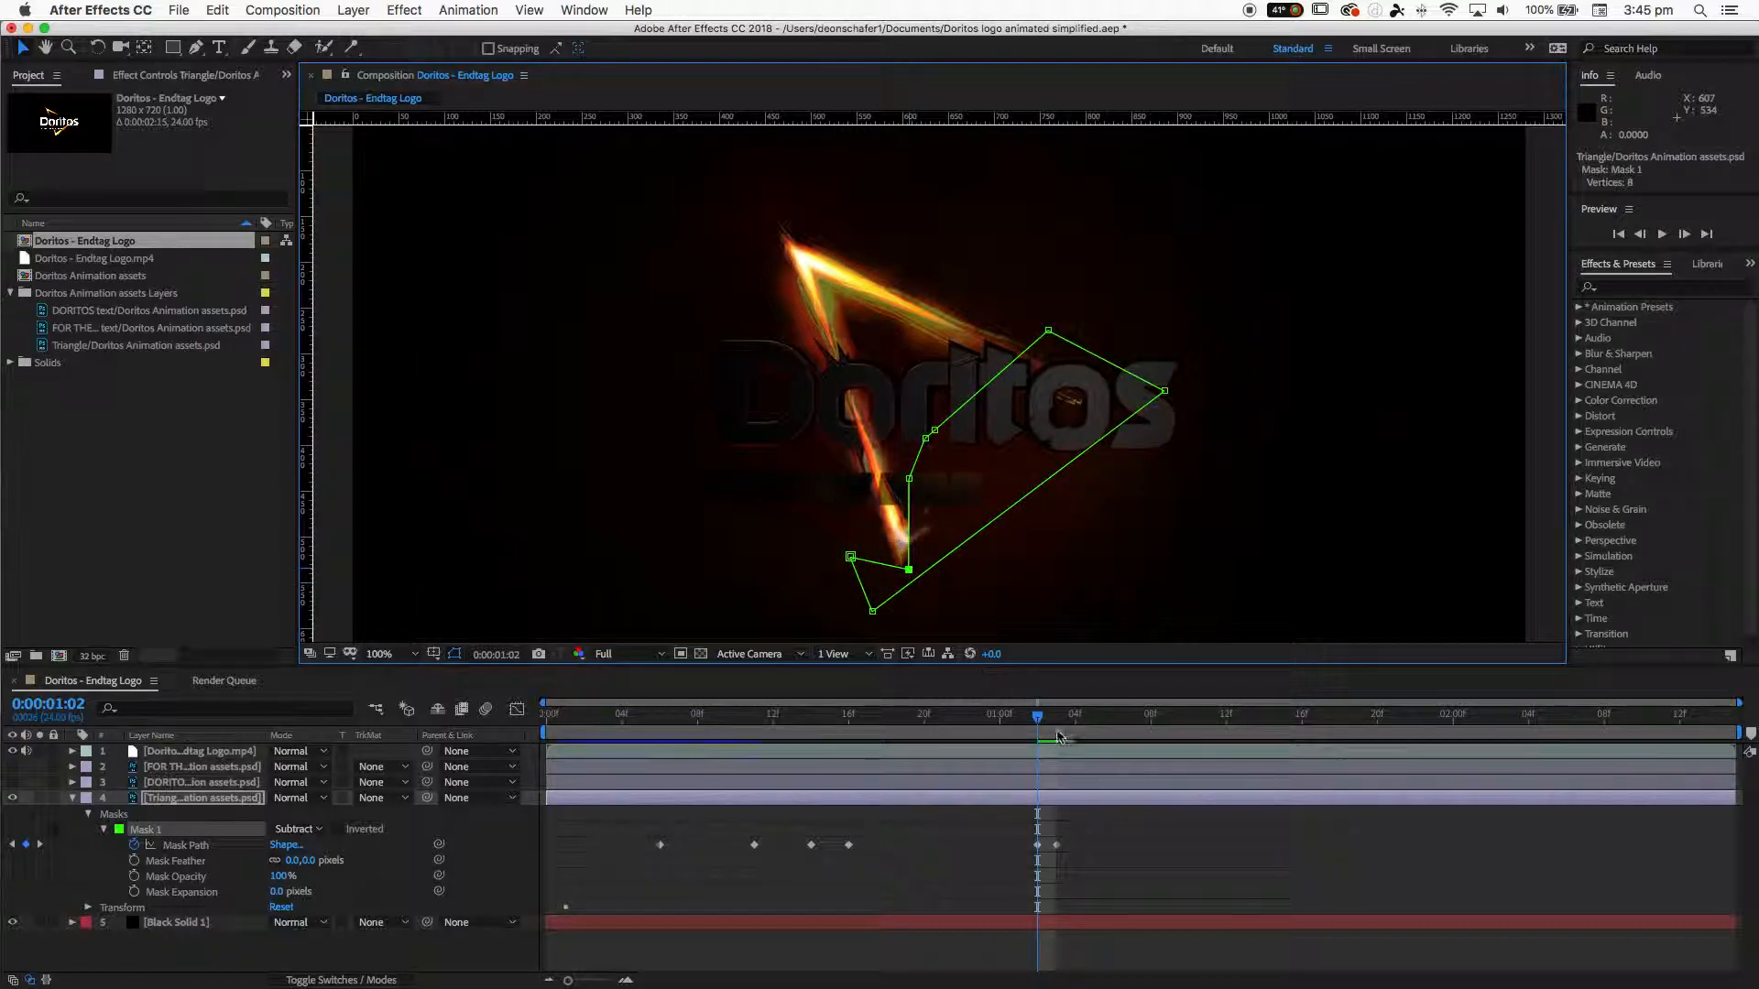
- At 0:00:01:11, drag the bottom mask vertices up along the triangle's right stroke toward the right corner
drag(1040, 724, 1207, 713)
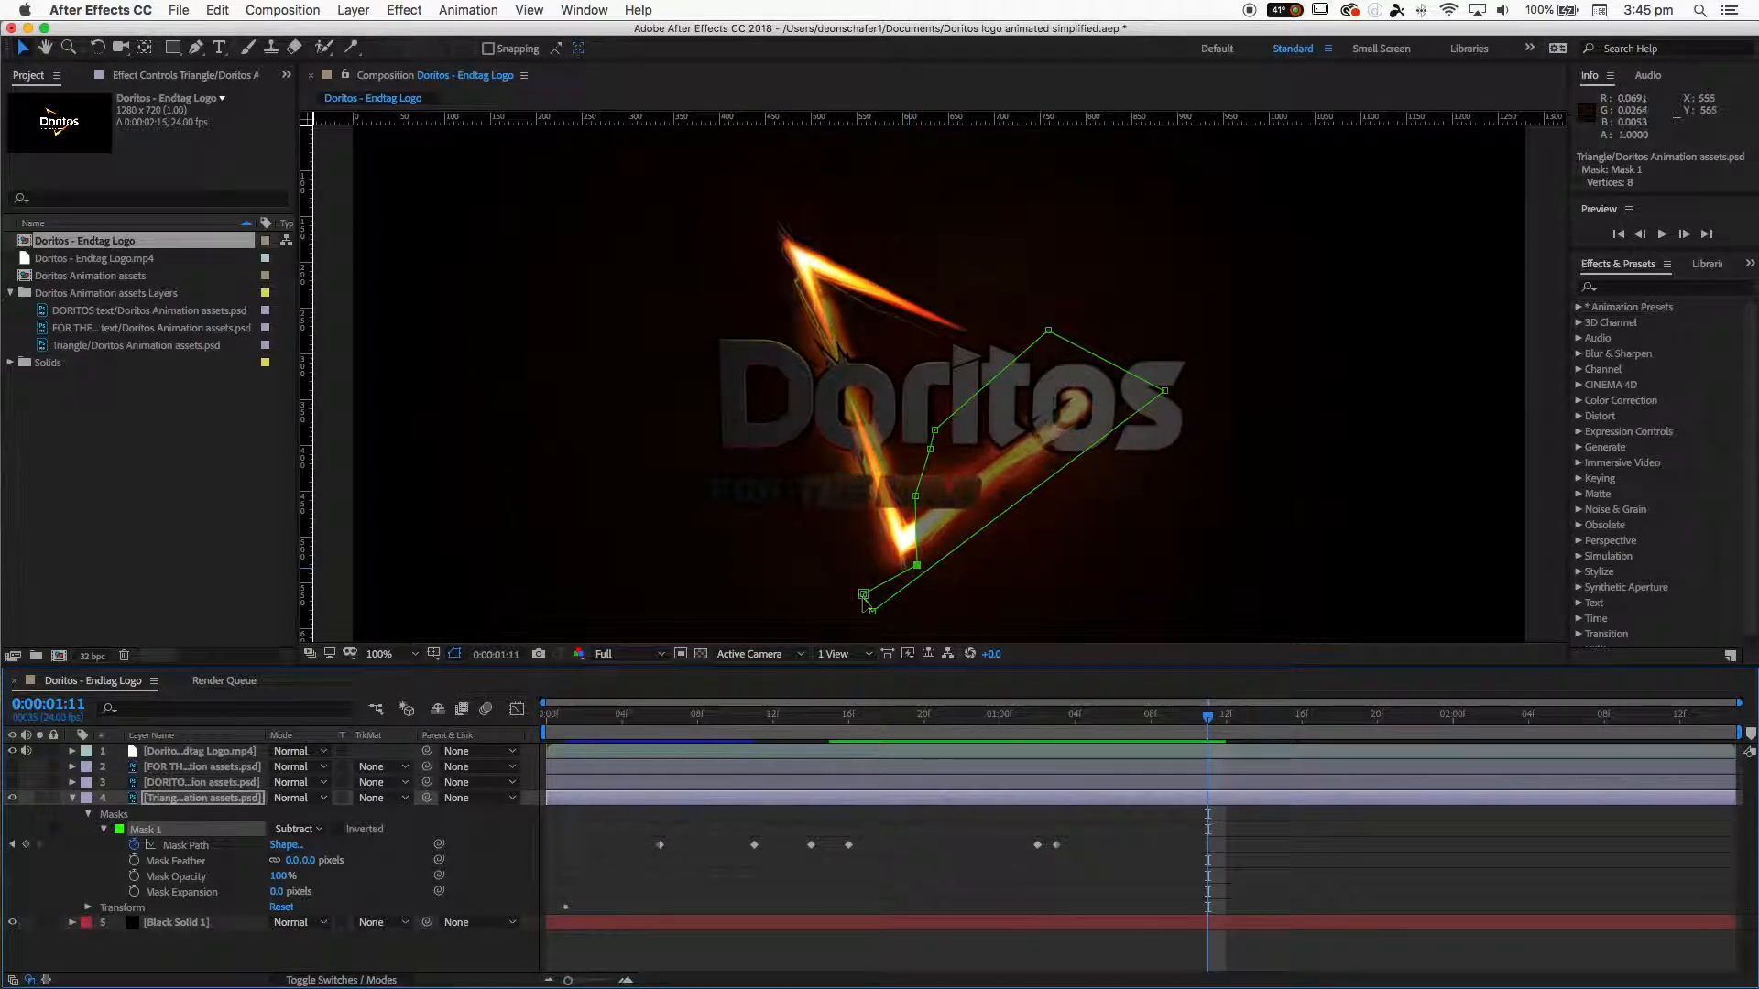
drag(873, 612, 1187, 438)
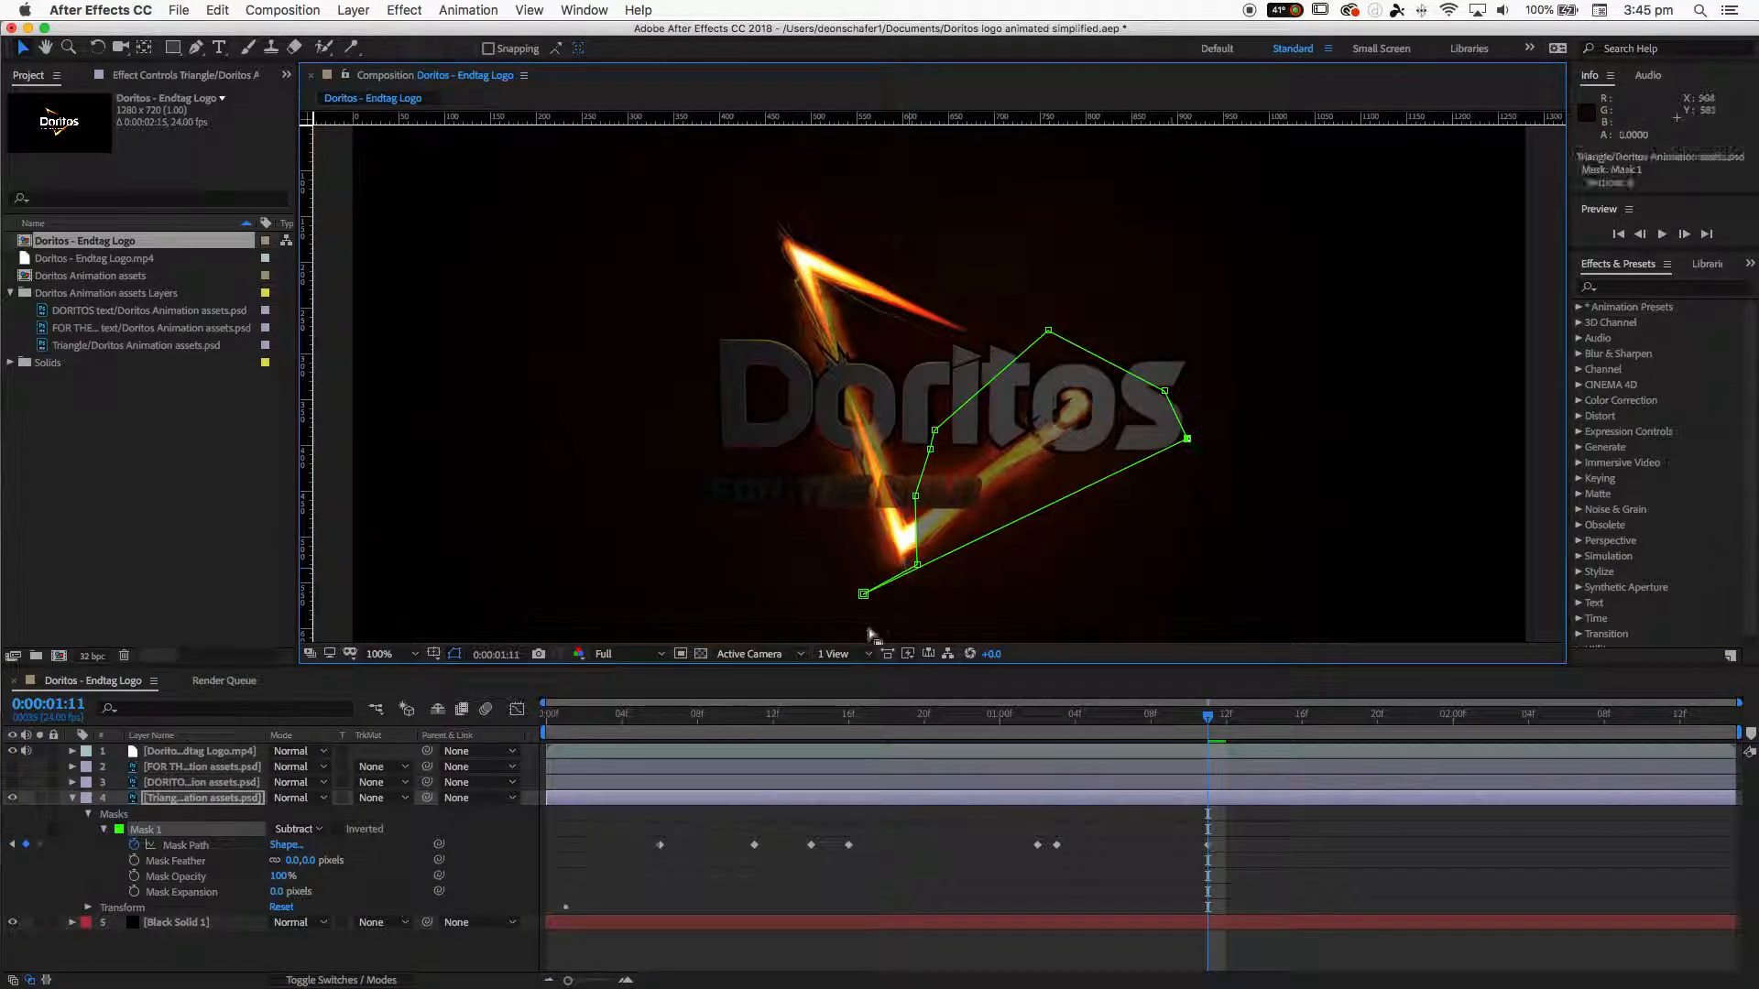
drag(860, 600, 1129, 415)
drag(918, 563, 1116, 398)
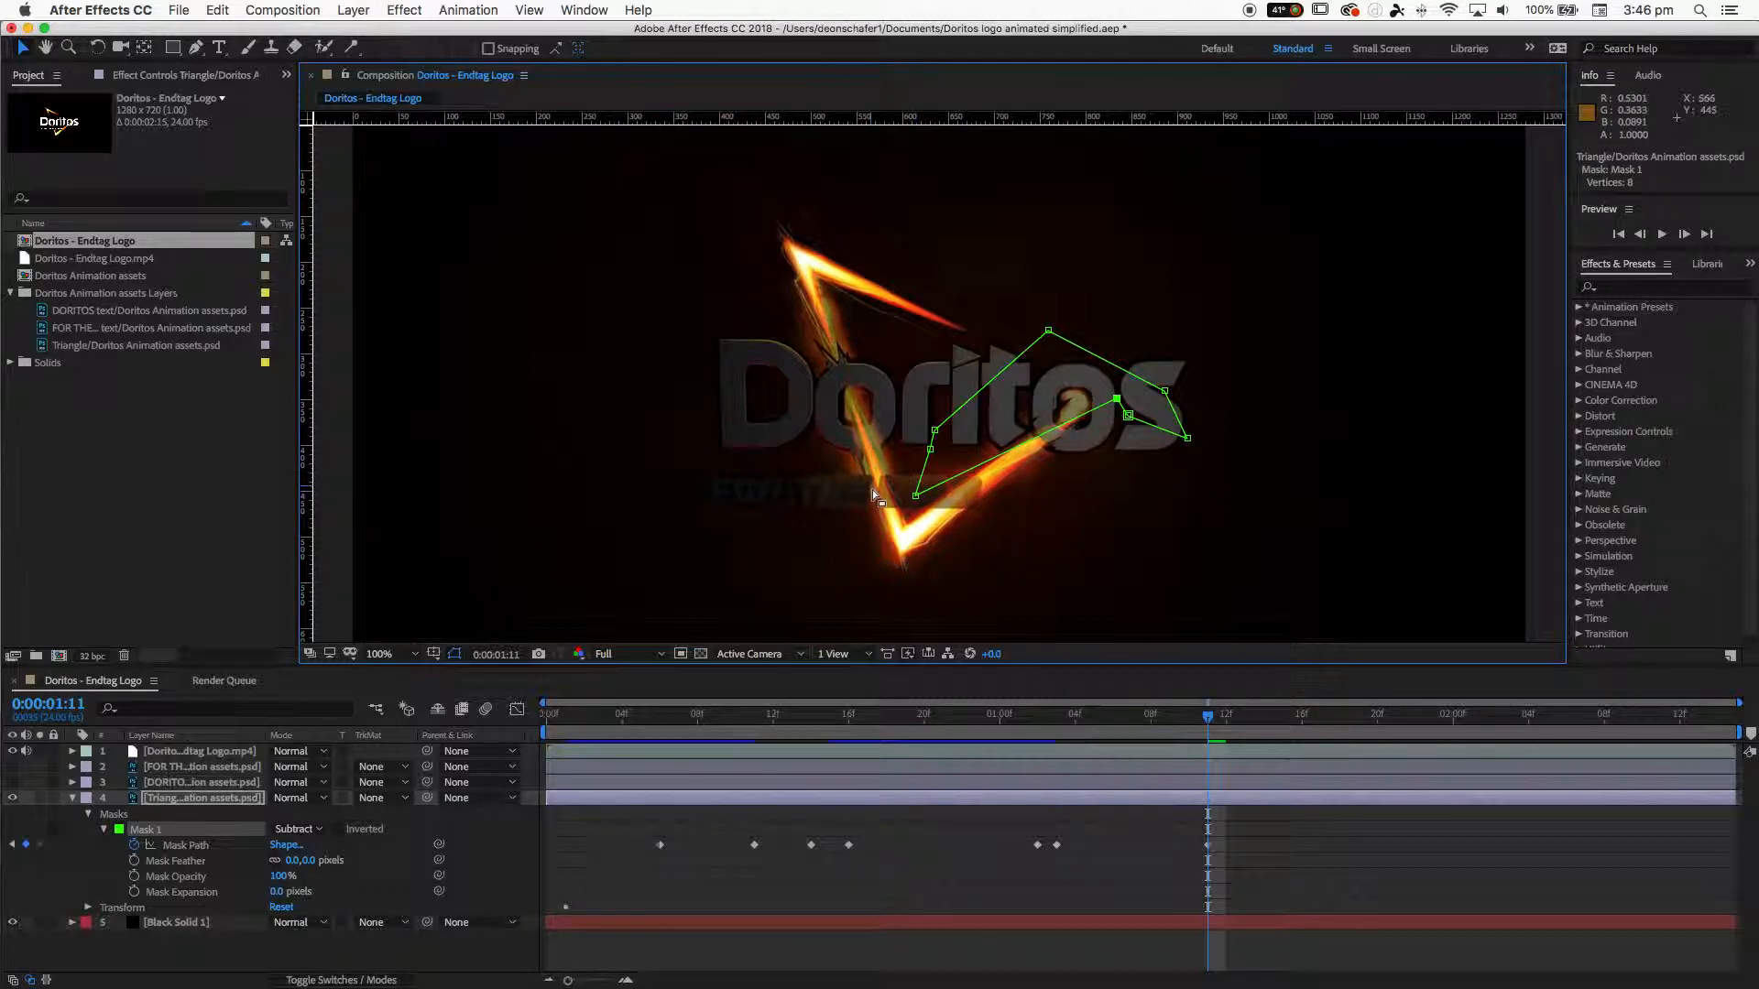
drag(915, 500, 1082, 376)
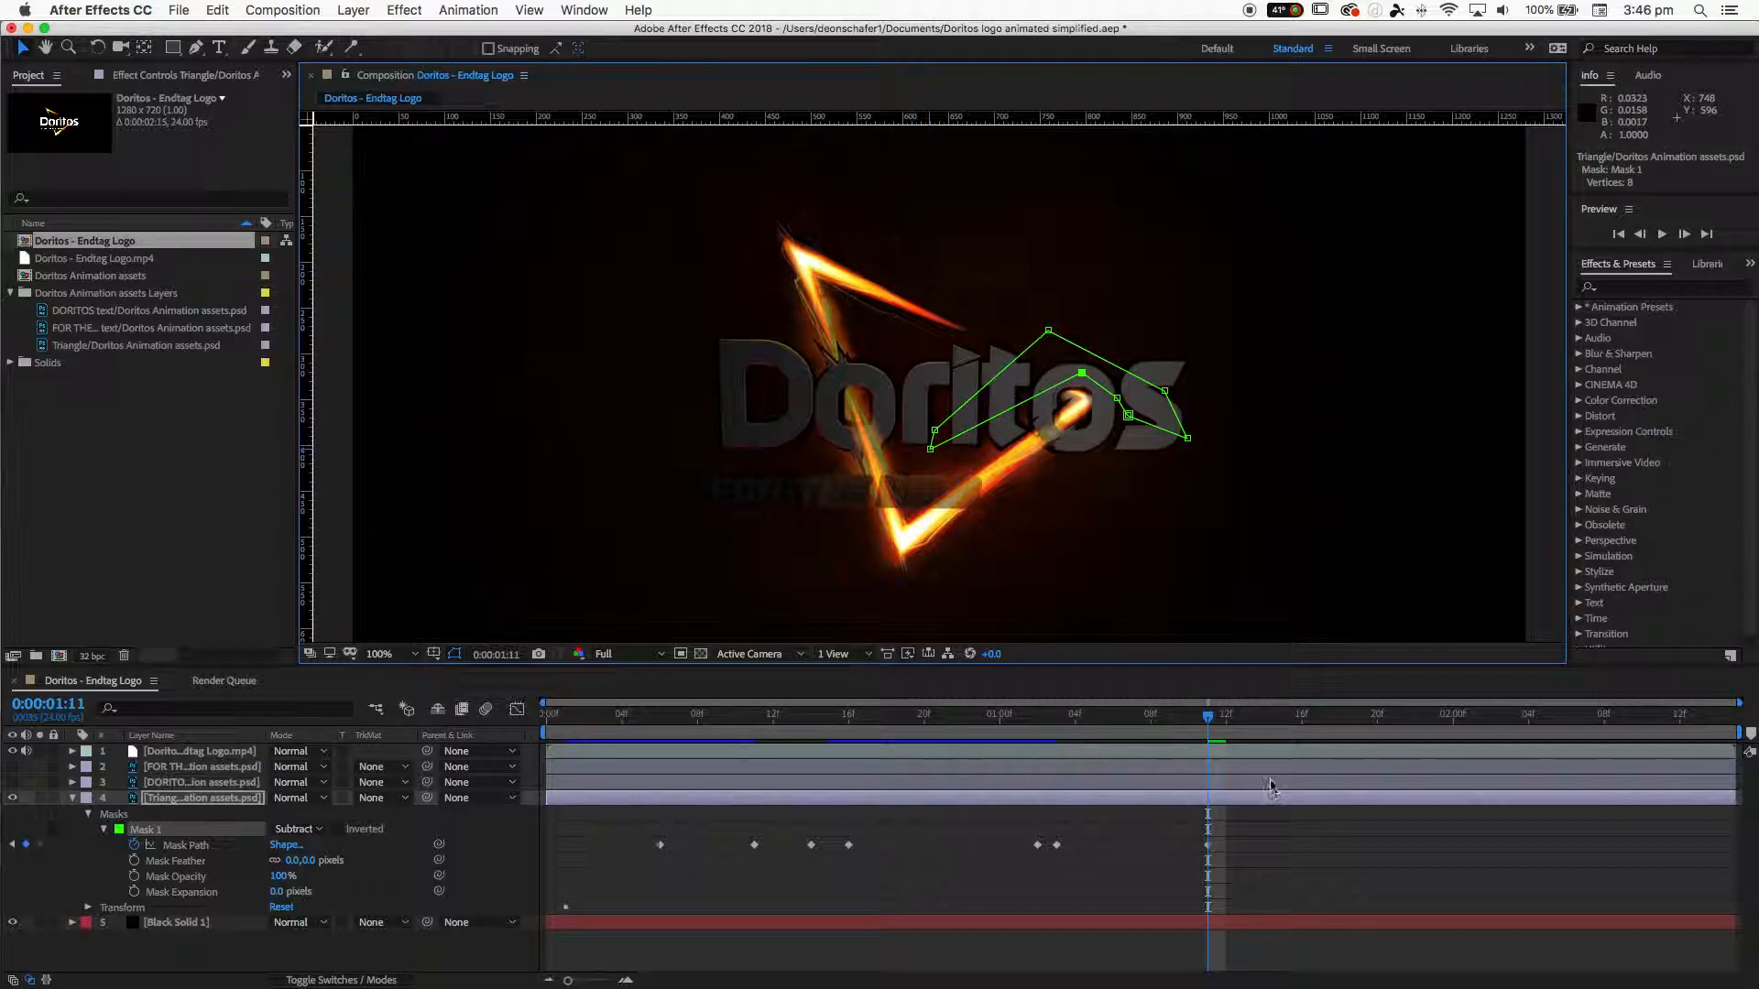
- At 0:00:01:18, move the remaining mask vertices up to the triangle's upper-right corner
drag(1218, 727, 1340, 715)
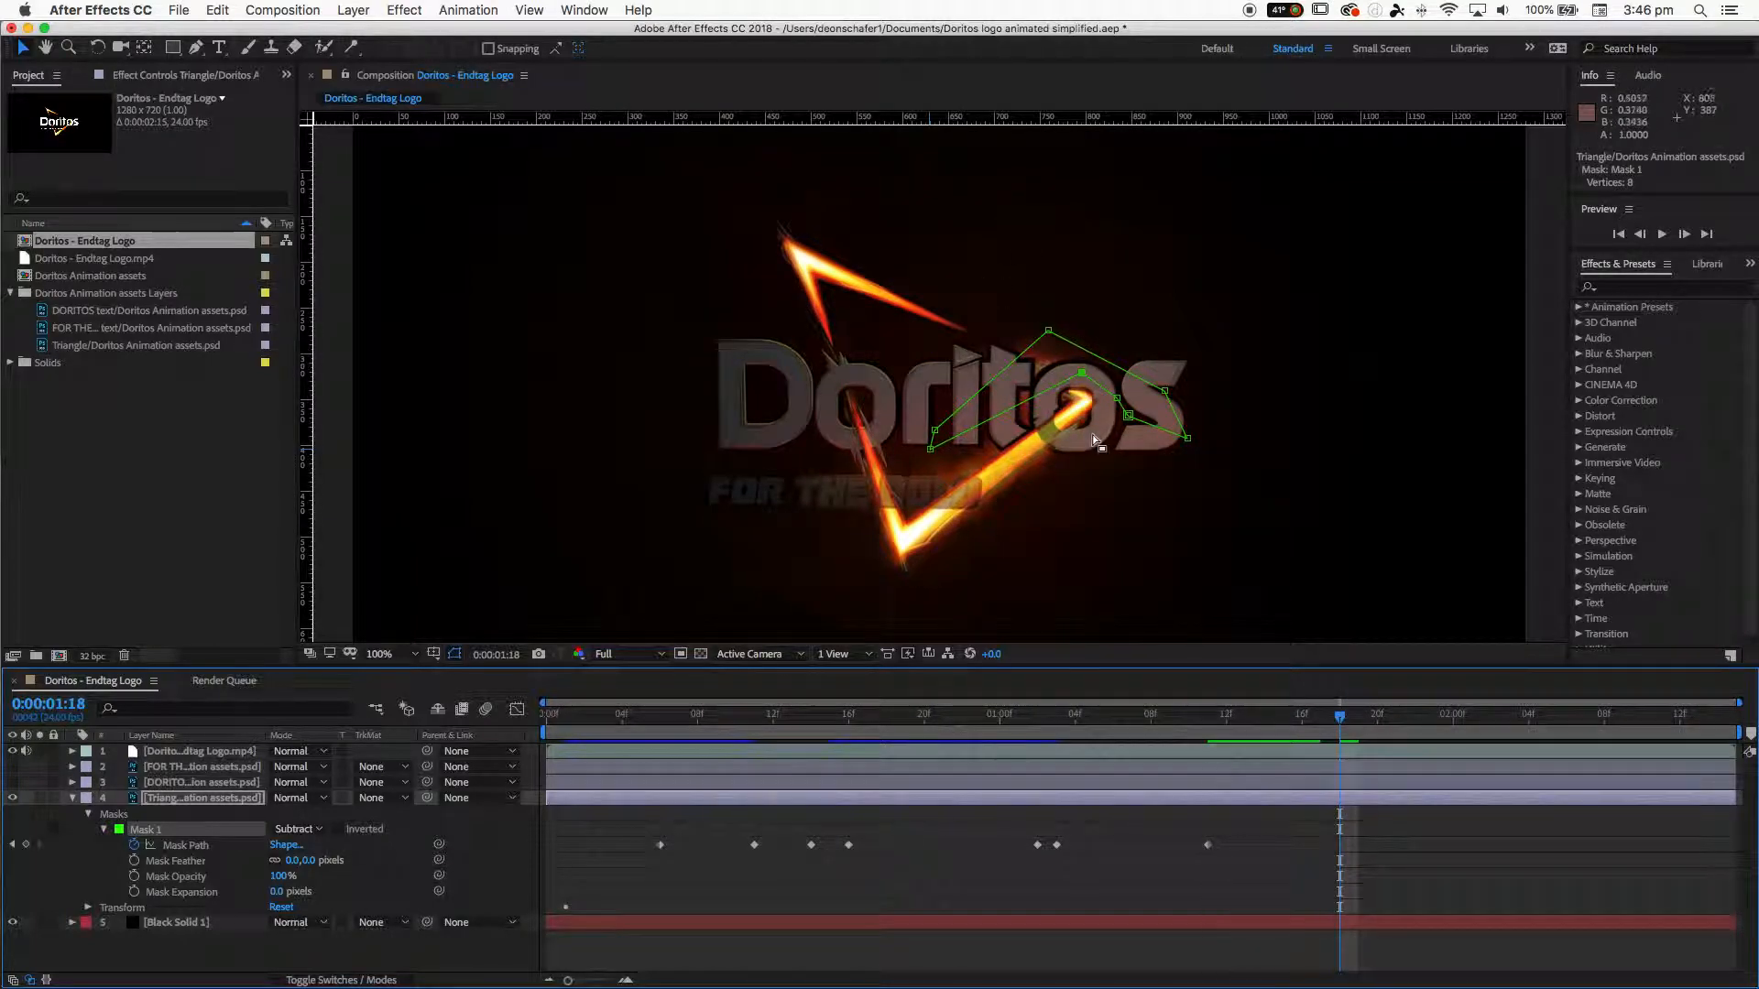
drag(1081, 373, 1061, 360)
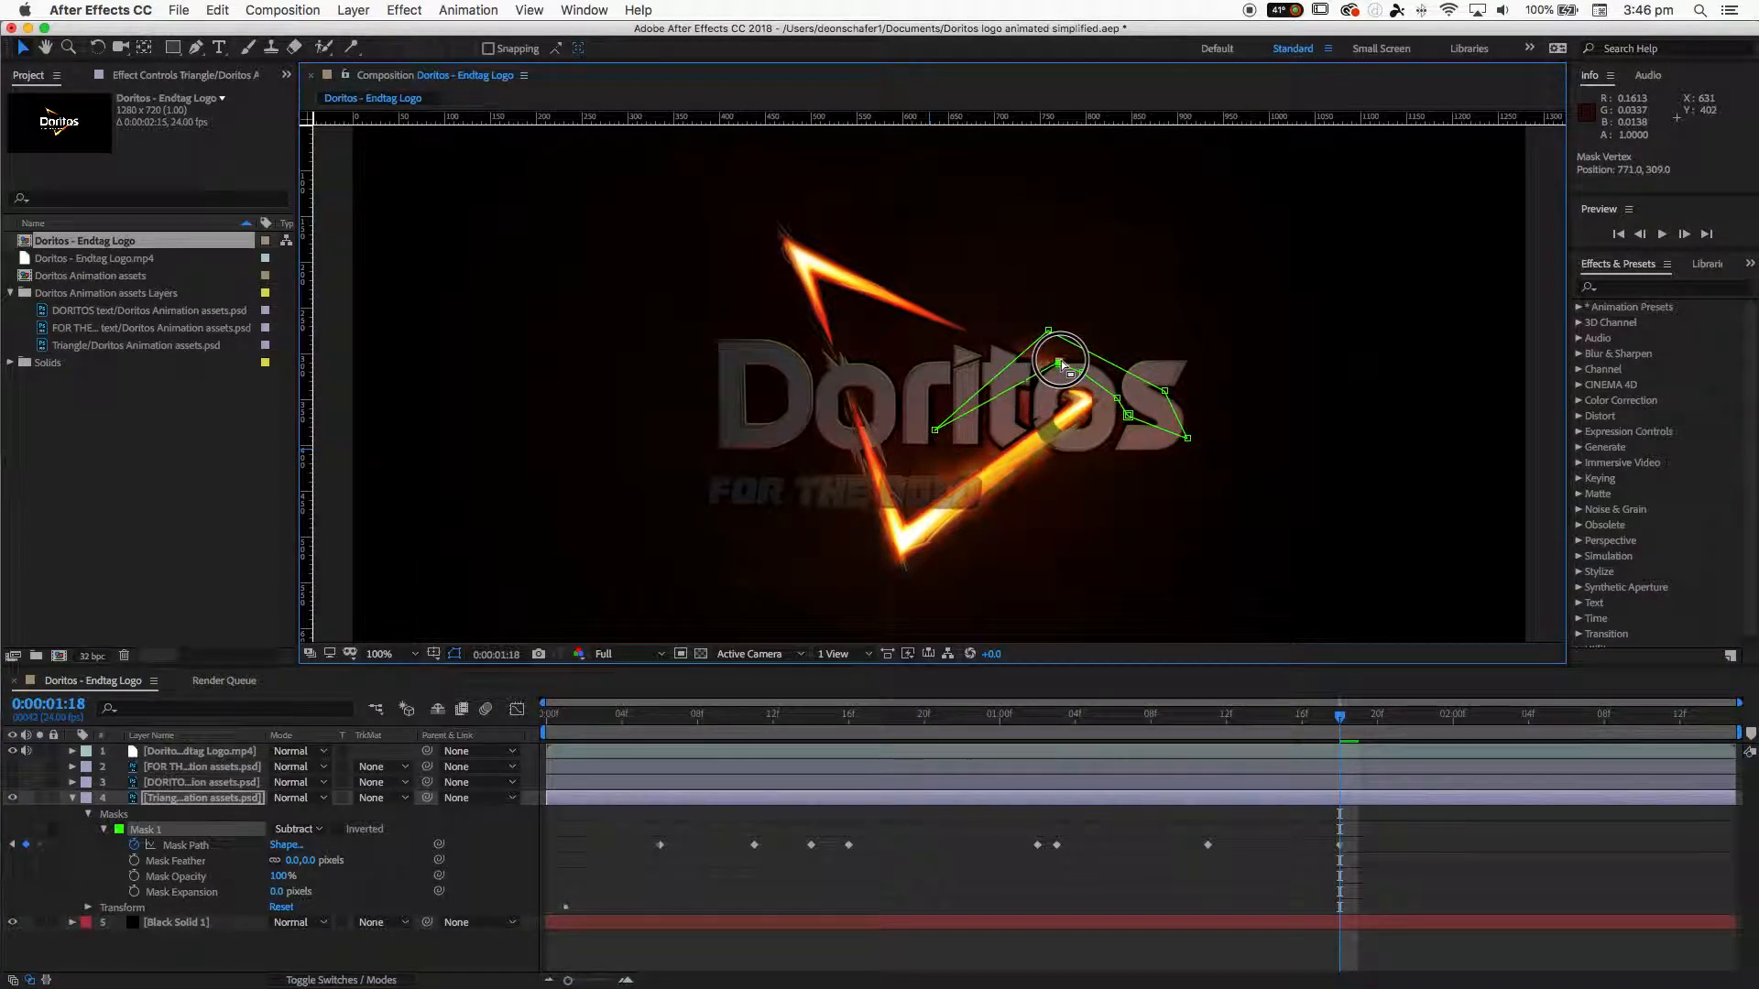
drag(934, 429, 1040, 338)
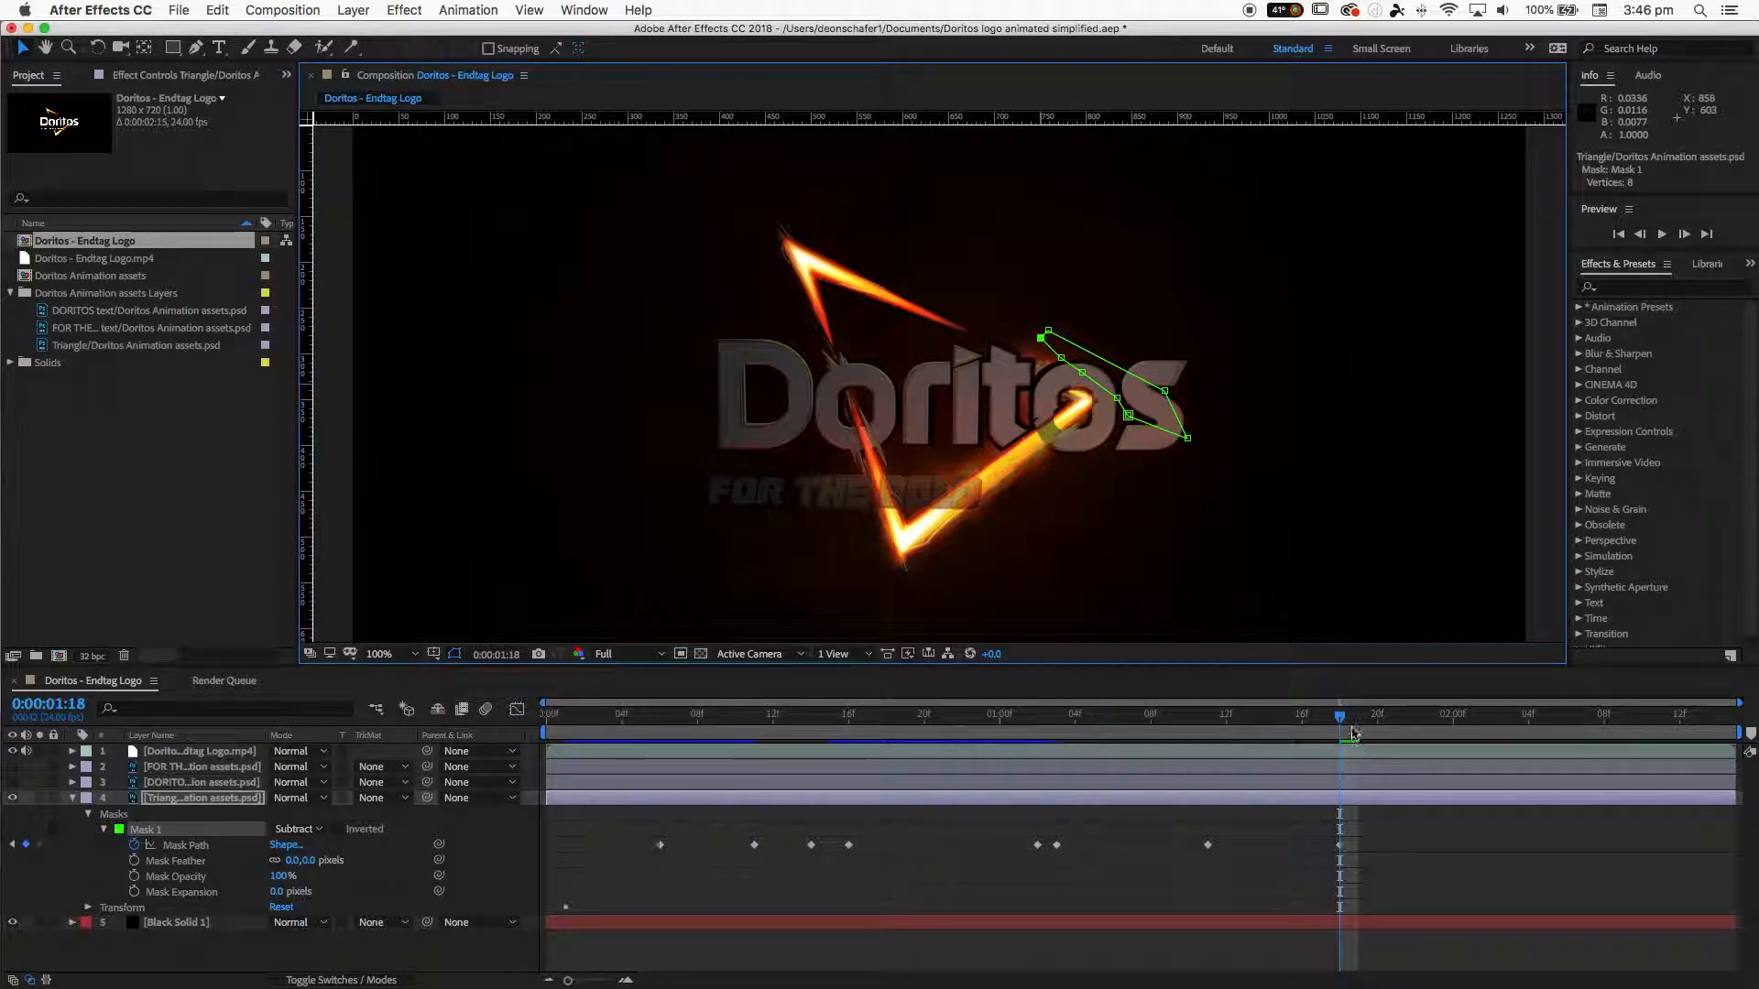
- Return to 0:00:00:00, select the reference video layer, and preview the animation
drag(1342, 724, 508, 783)
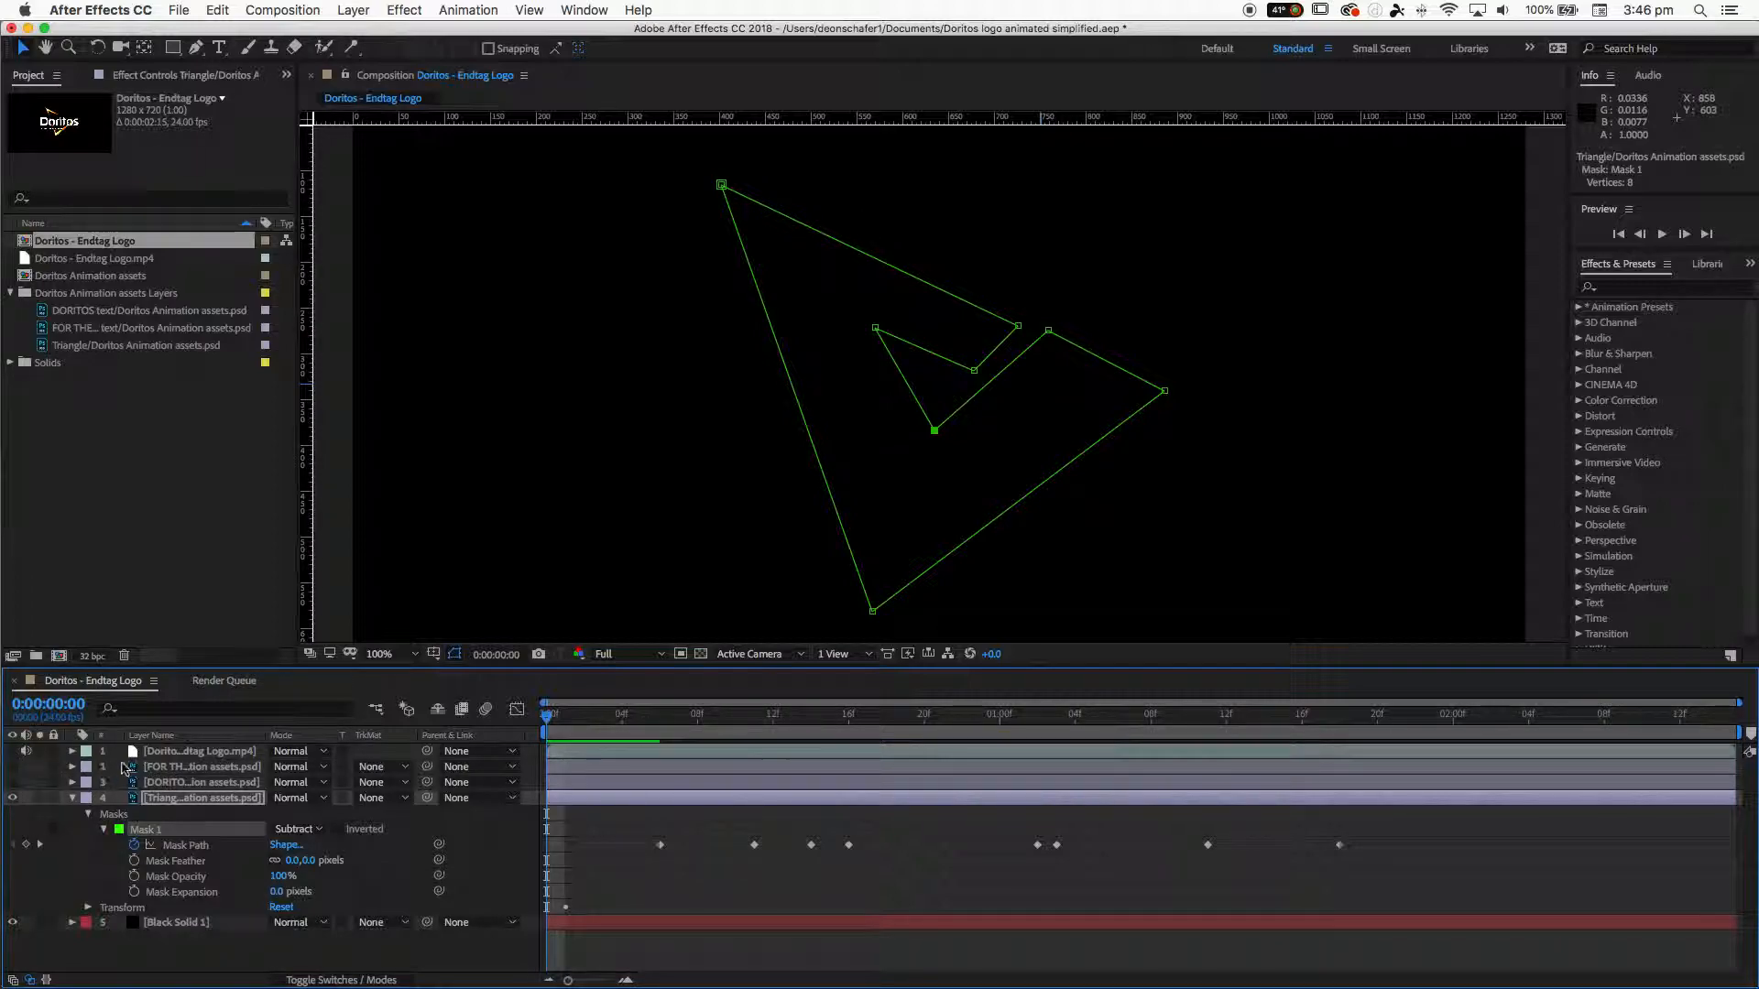
click(154, 755)
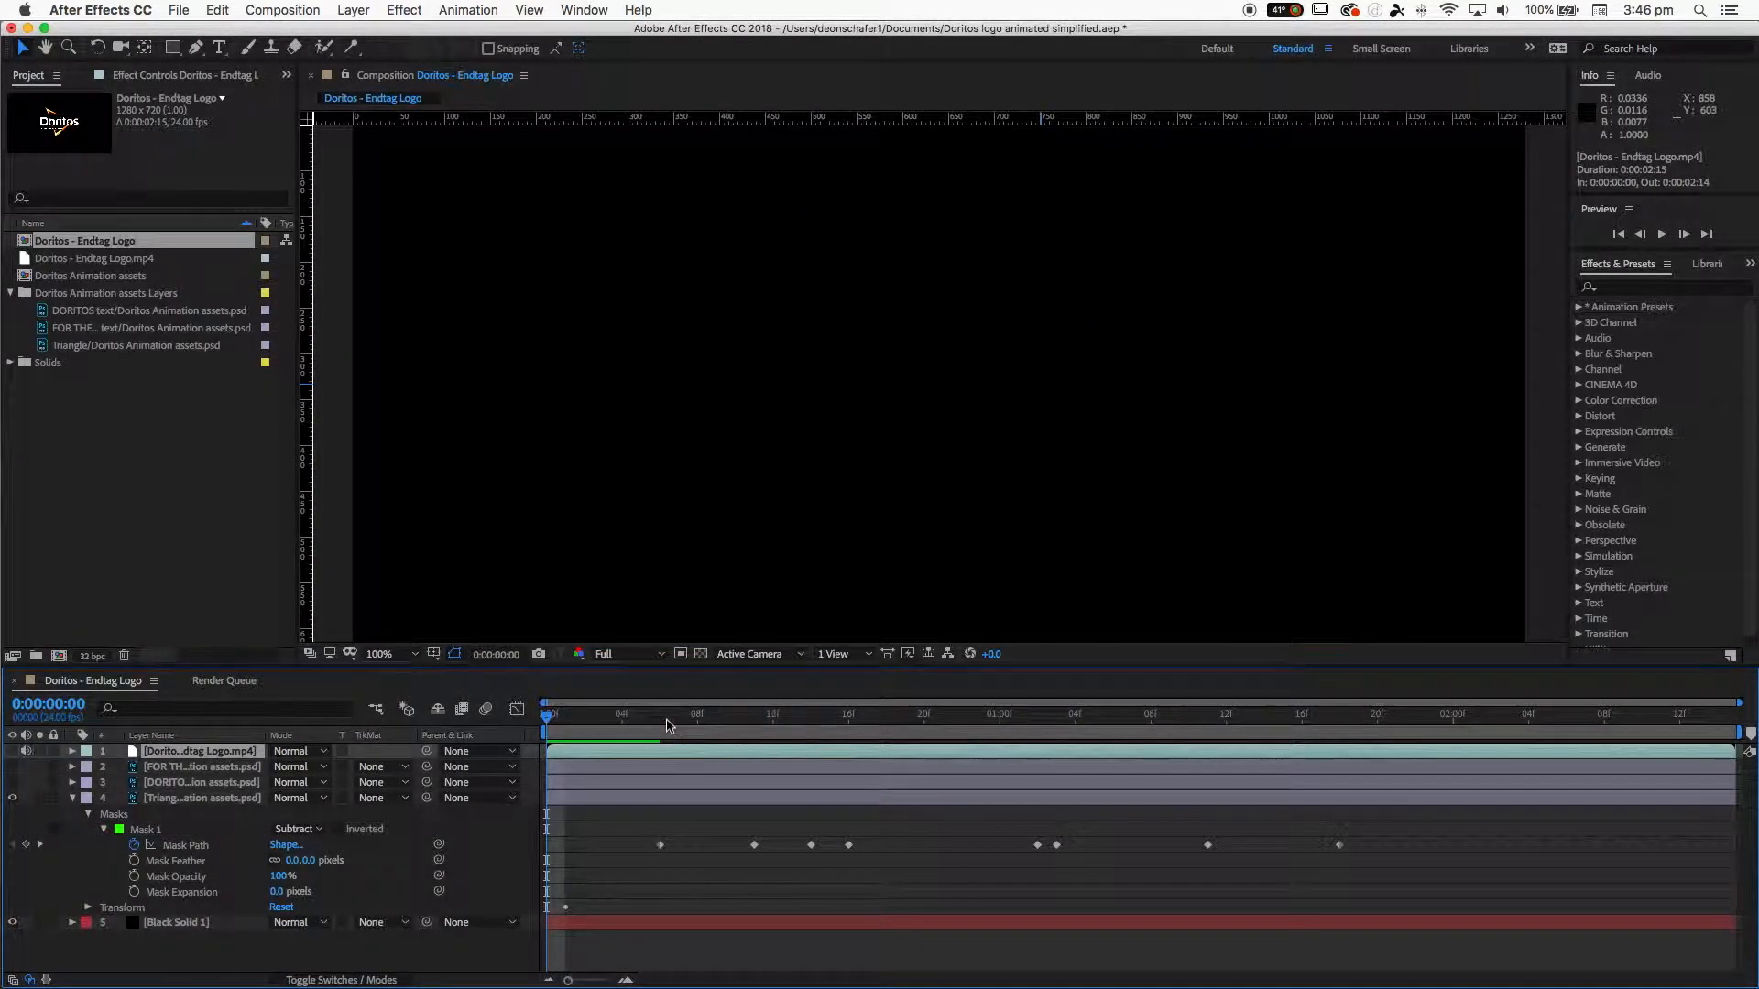
key(space)
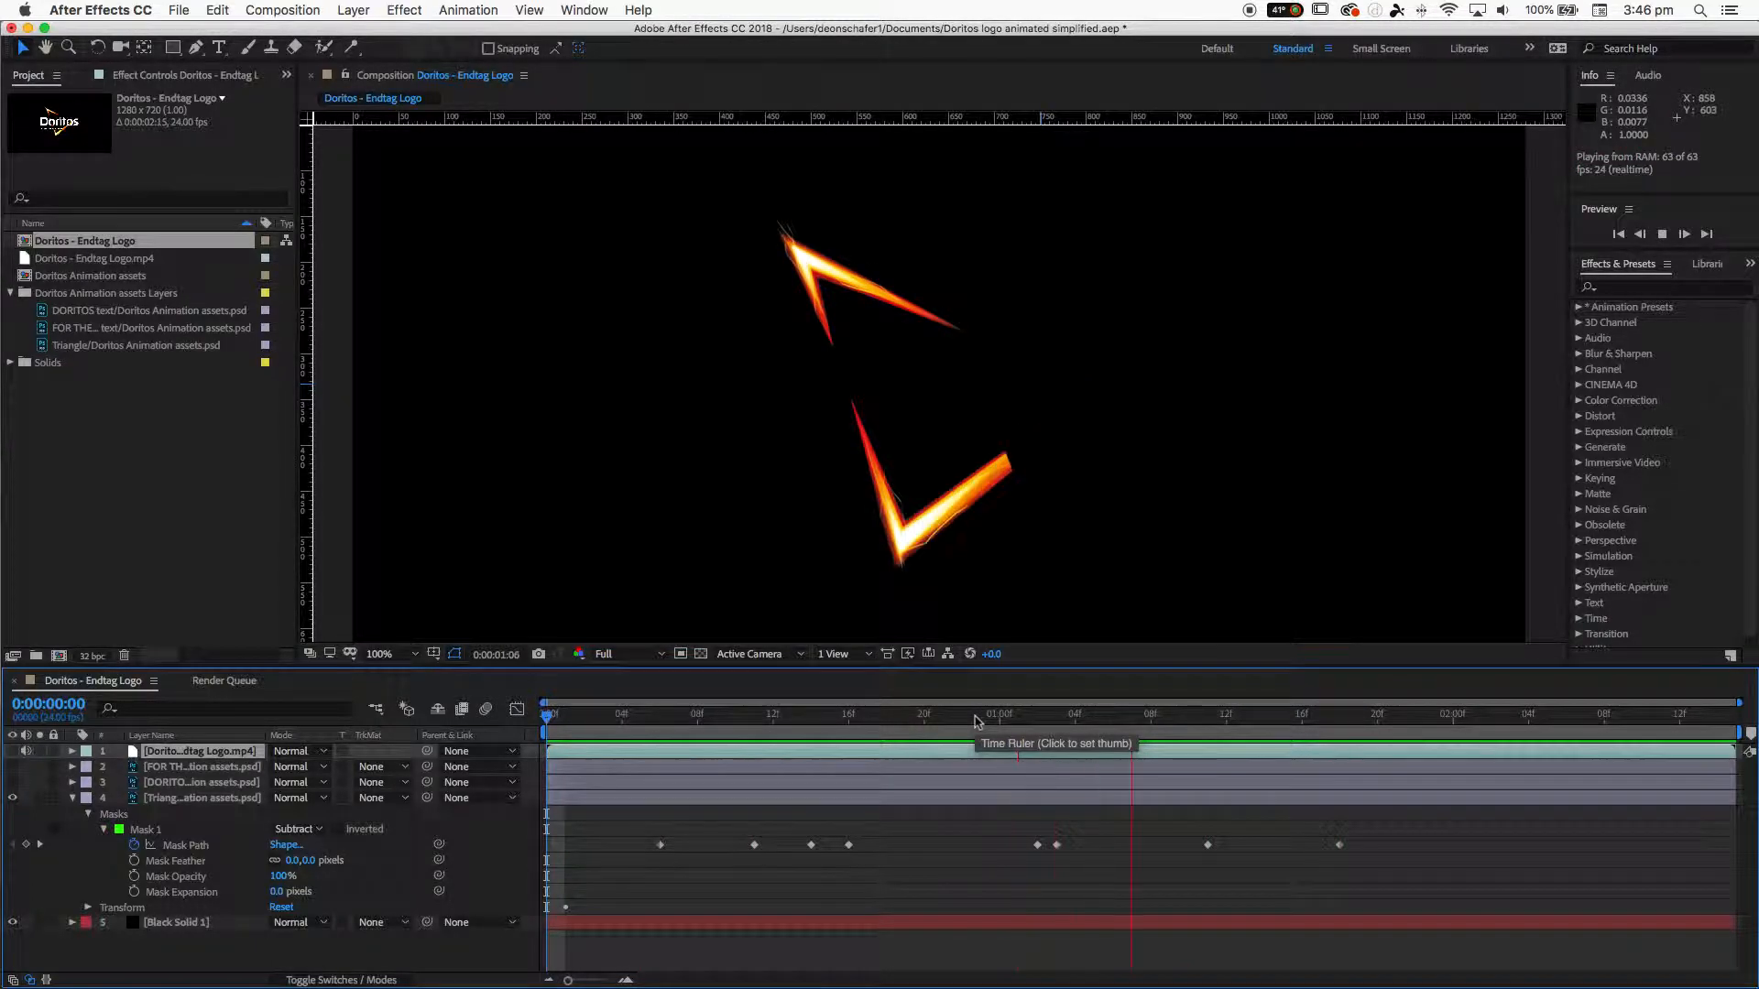
- At 0:00:00:12, turn on the text layers' visibility and preview the animation with the logo
mouse_move(976, 721)
mouse_down()
mouse_move(538, 727)
mouse_move(772, 728)
mouse_up()
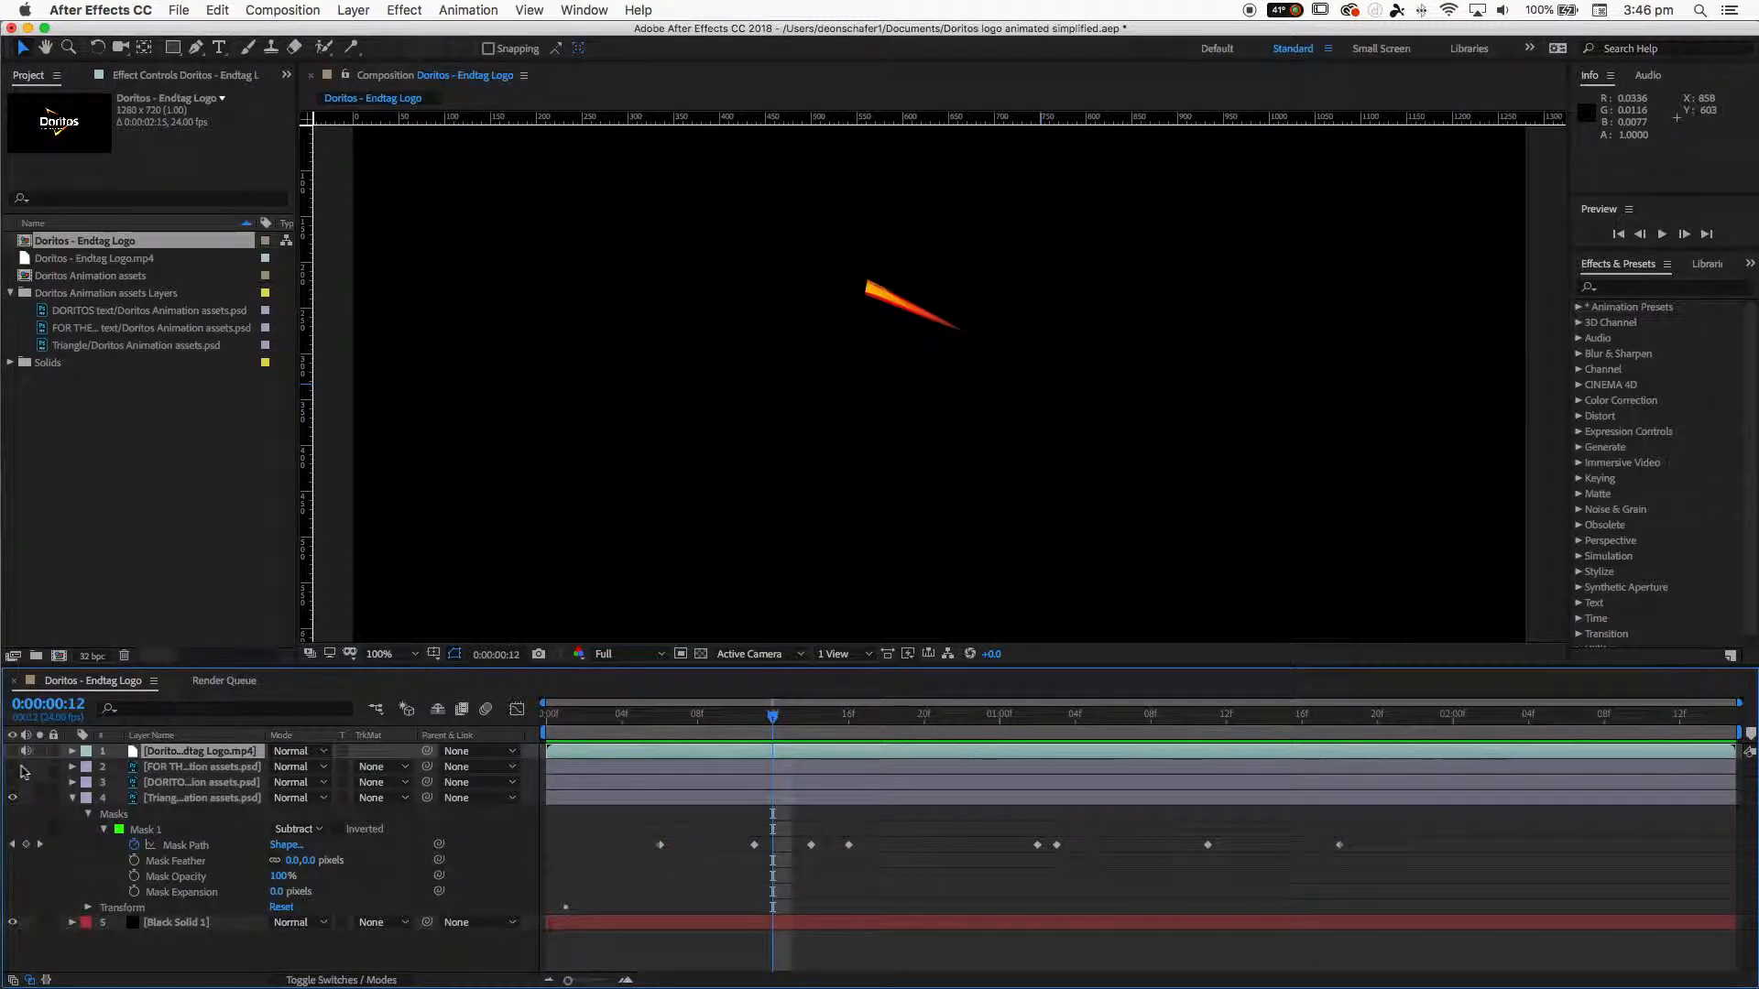
click(13, 784)
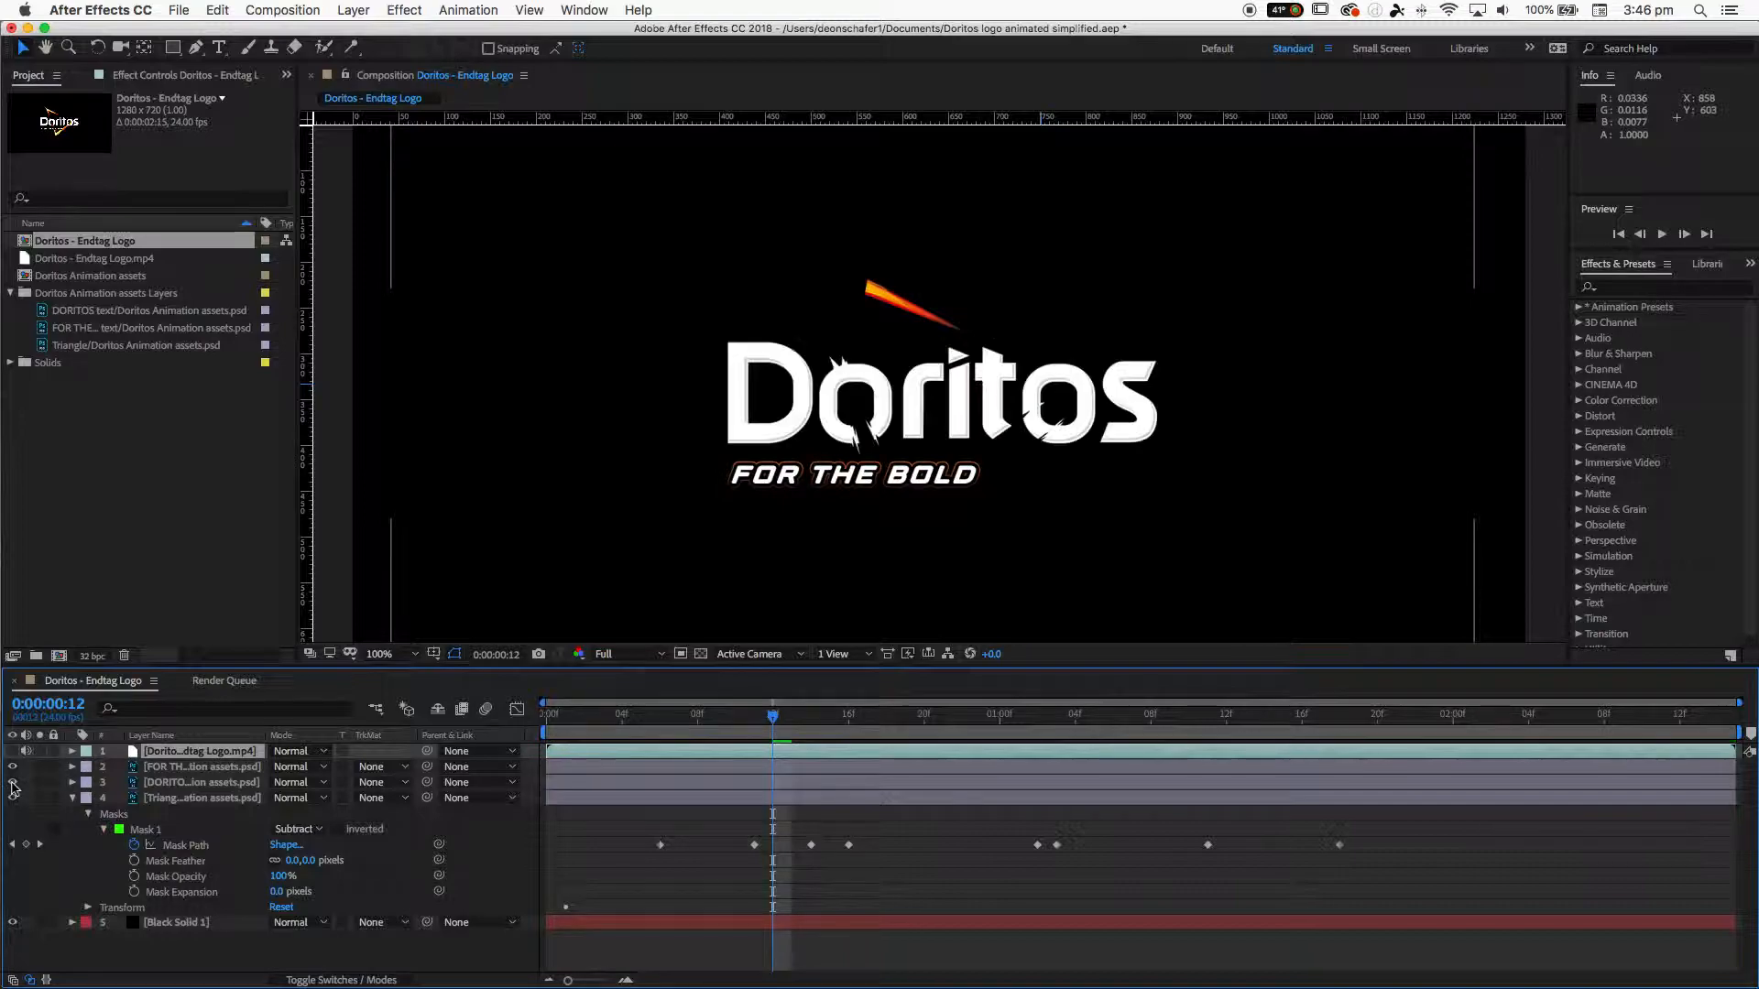
key(space)
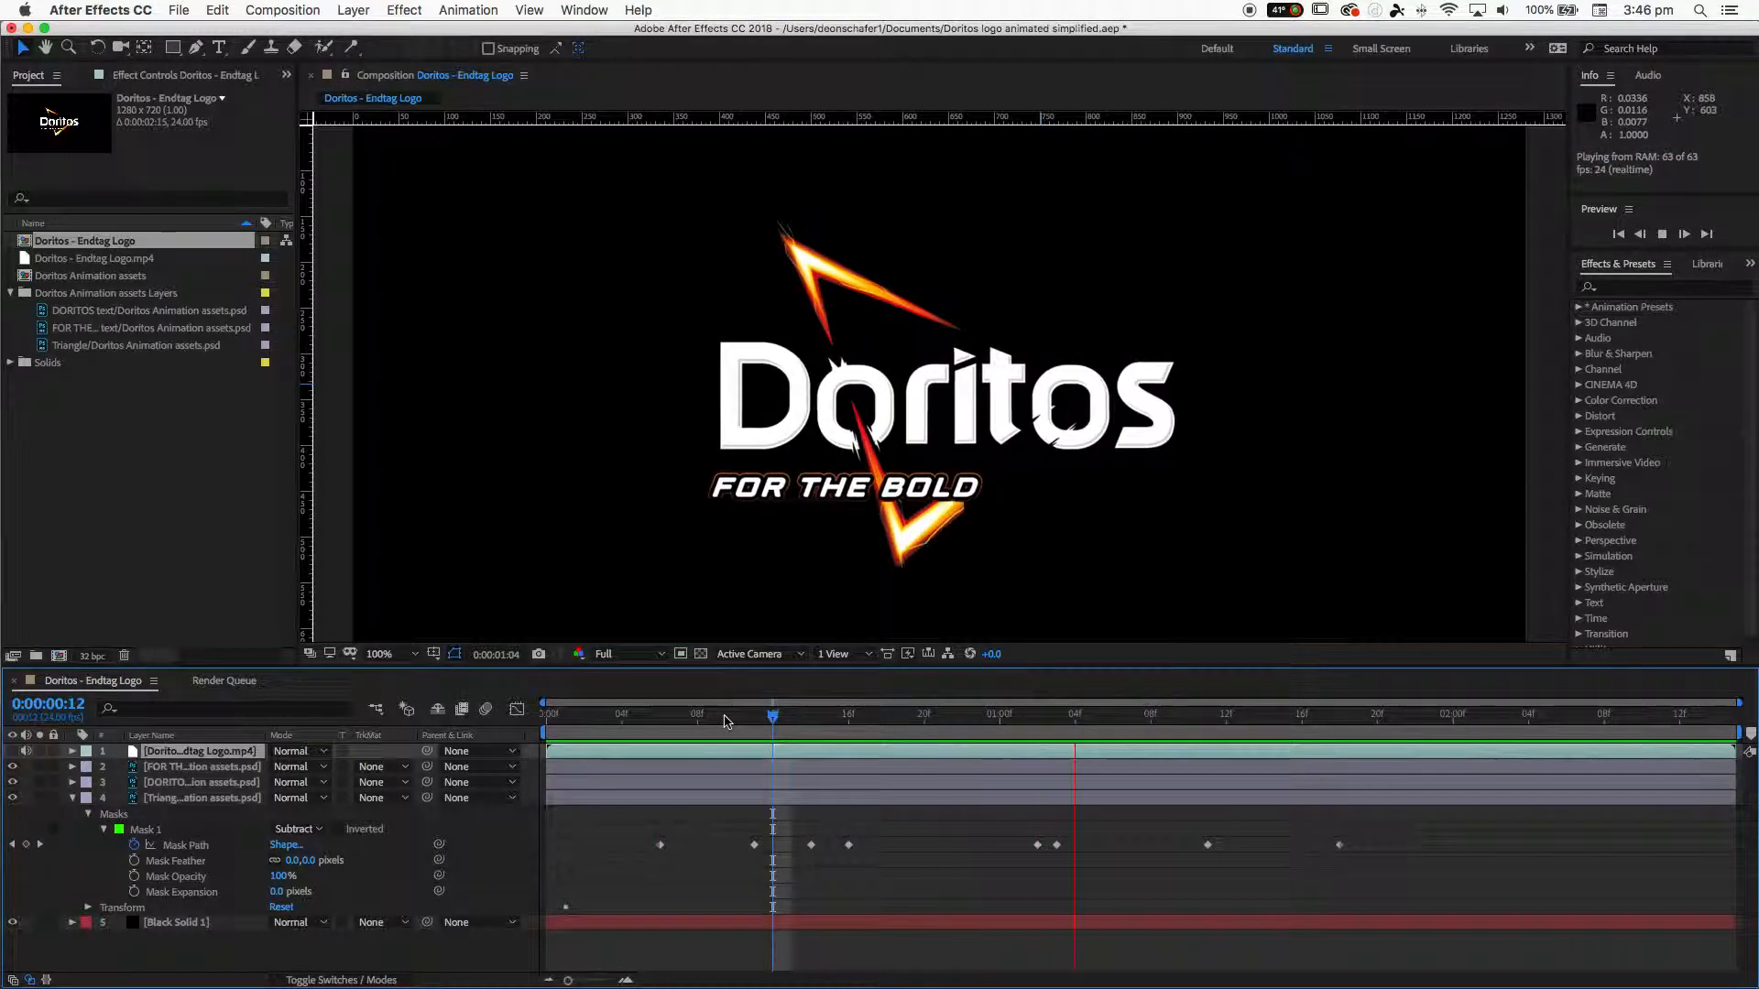
- Go to 0:00:00:13 and zoom the viewer to 200% to inspect the glow around the logo
mouse_move(727, 721)
mouse_down()
mouse_move(550, 730)
mouse_move(746, 730)
mouse_move(598, 761)
mouse_move(726, 745)
mouse_move(773, 718)
mouse_move(719, 757)
mouse_move(569, 773)
mouse_move(928, 762)
mouse_move(761, 769)
mouse_move(797, 768)
mouse_up()
key(period)
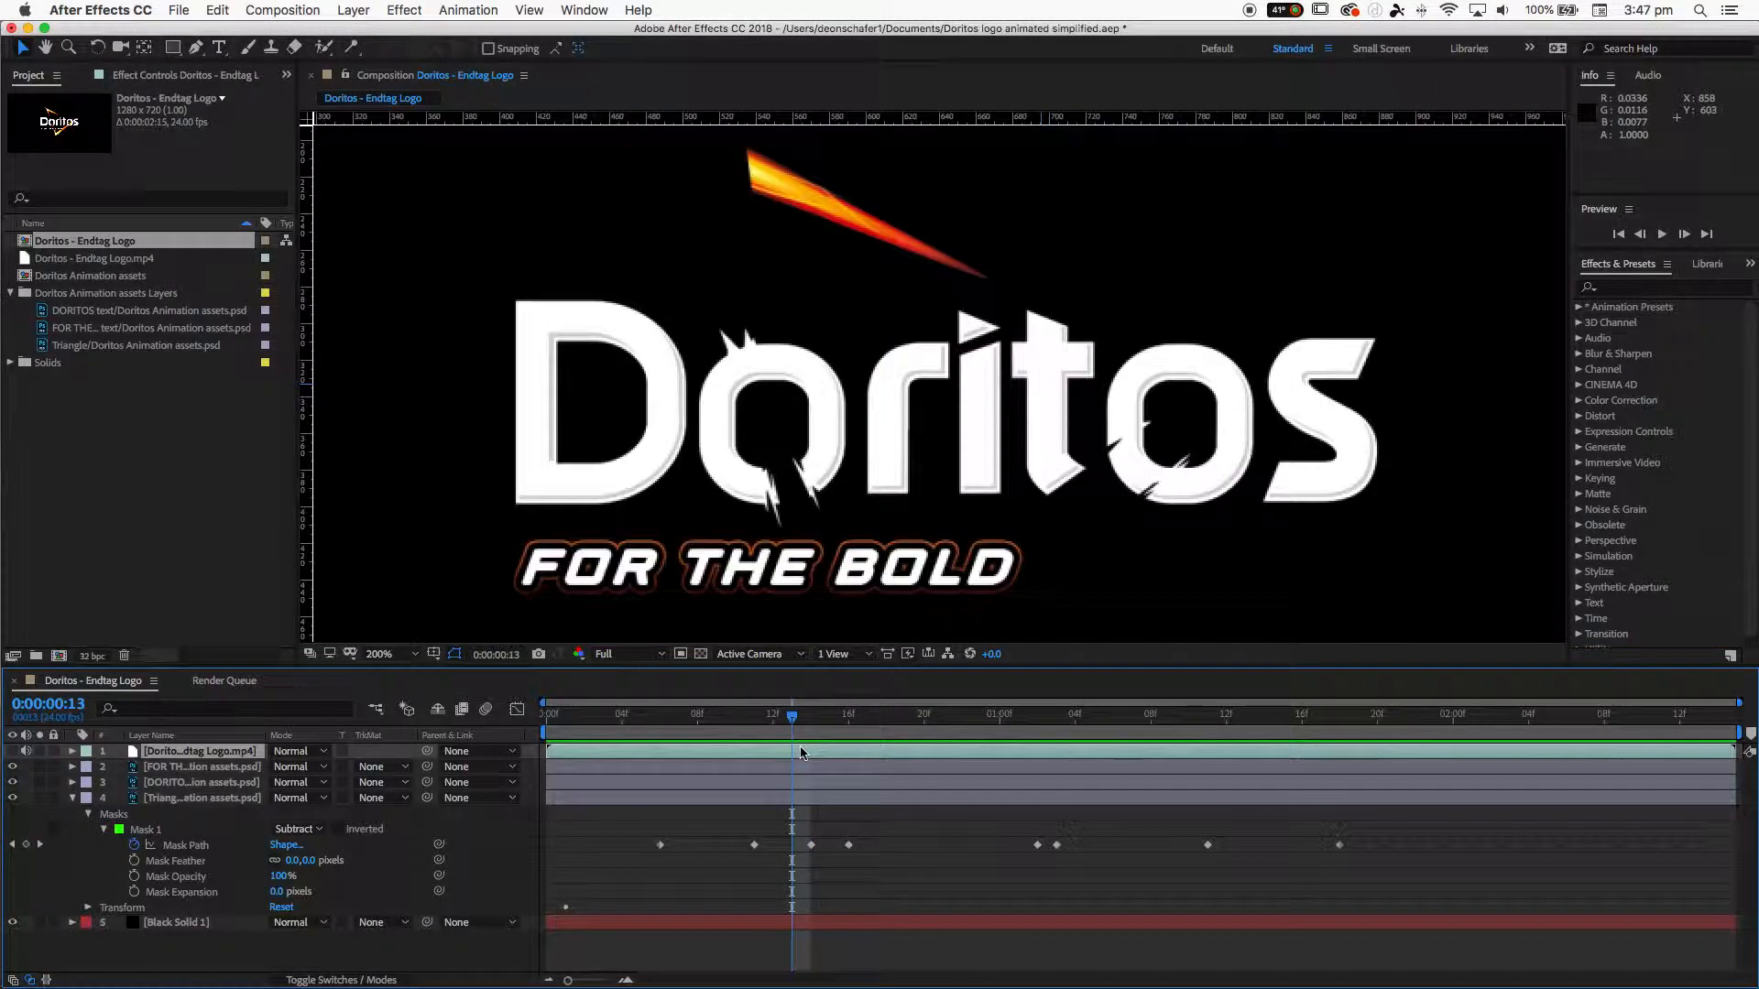
drag(905, 458, 935, 545)
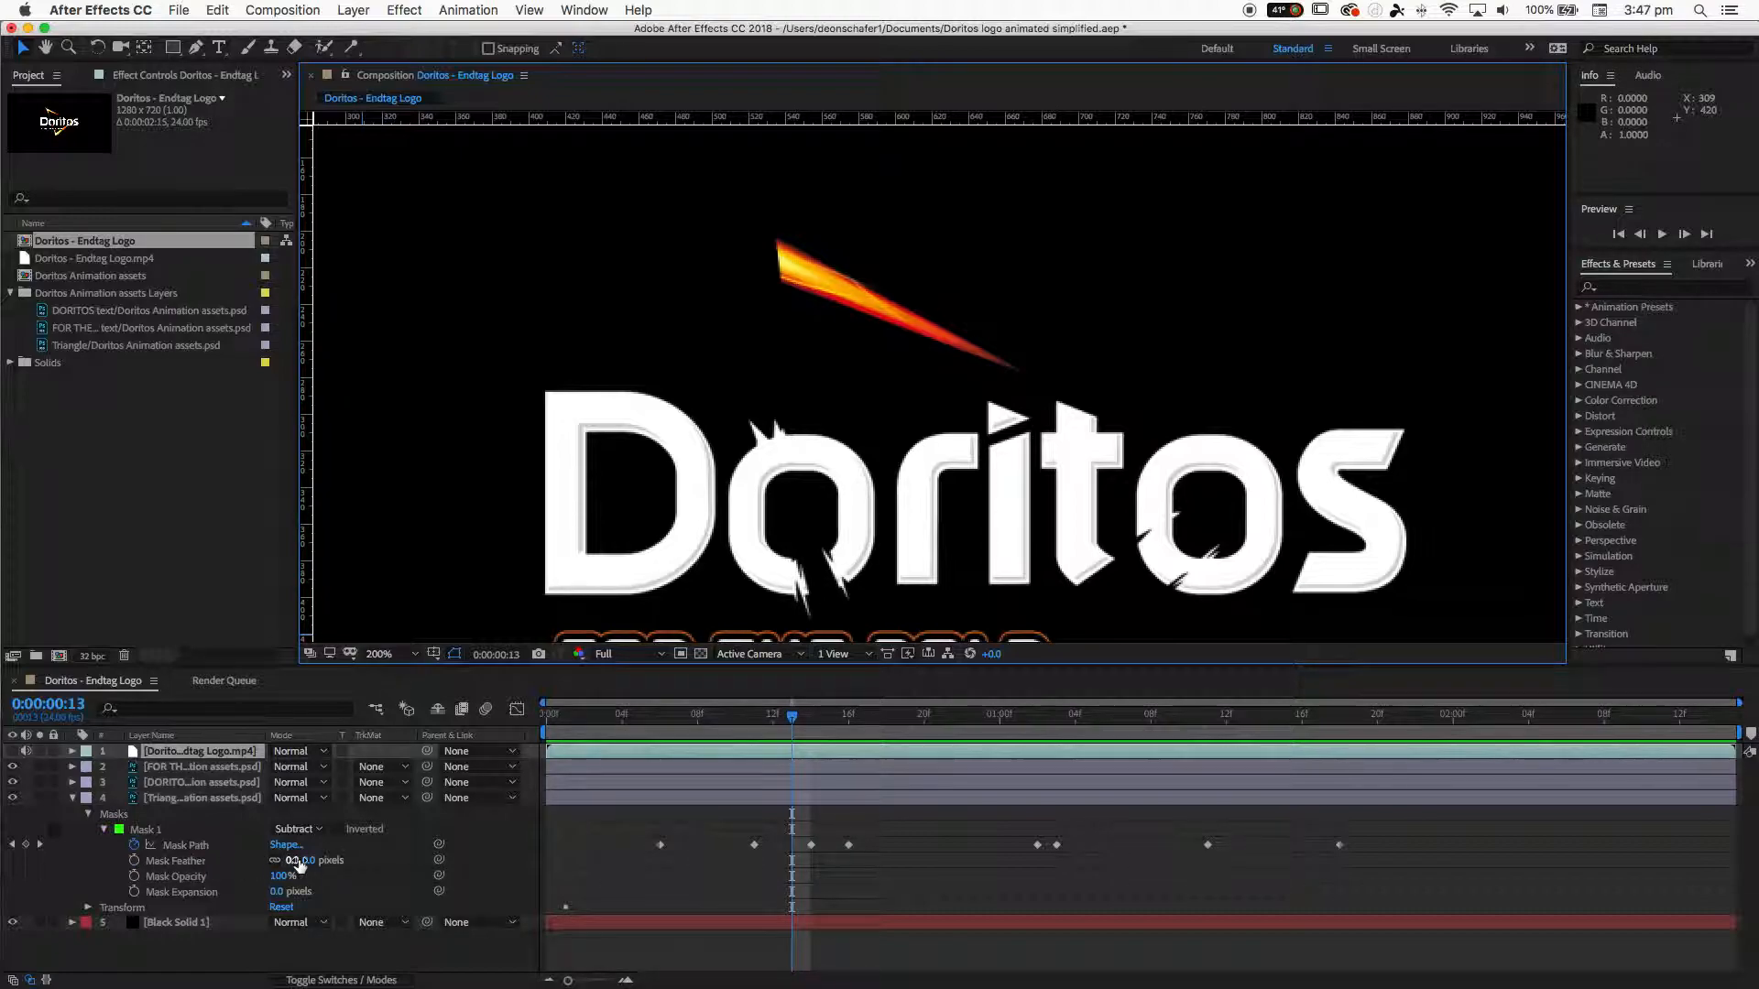
- Set Mask 1's feather to 34 pixels and preview the result
drag(292, 866, 327, 870)
key(space)
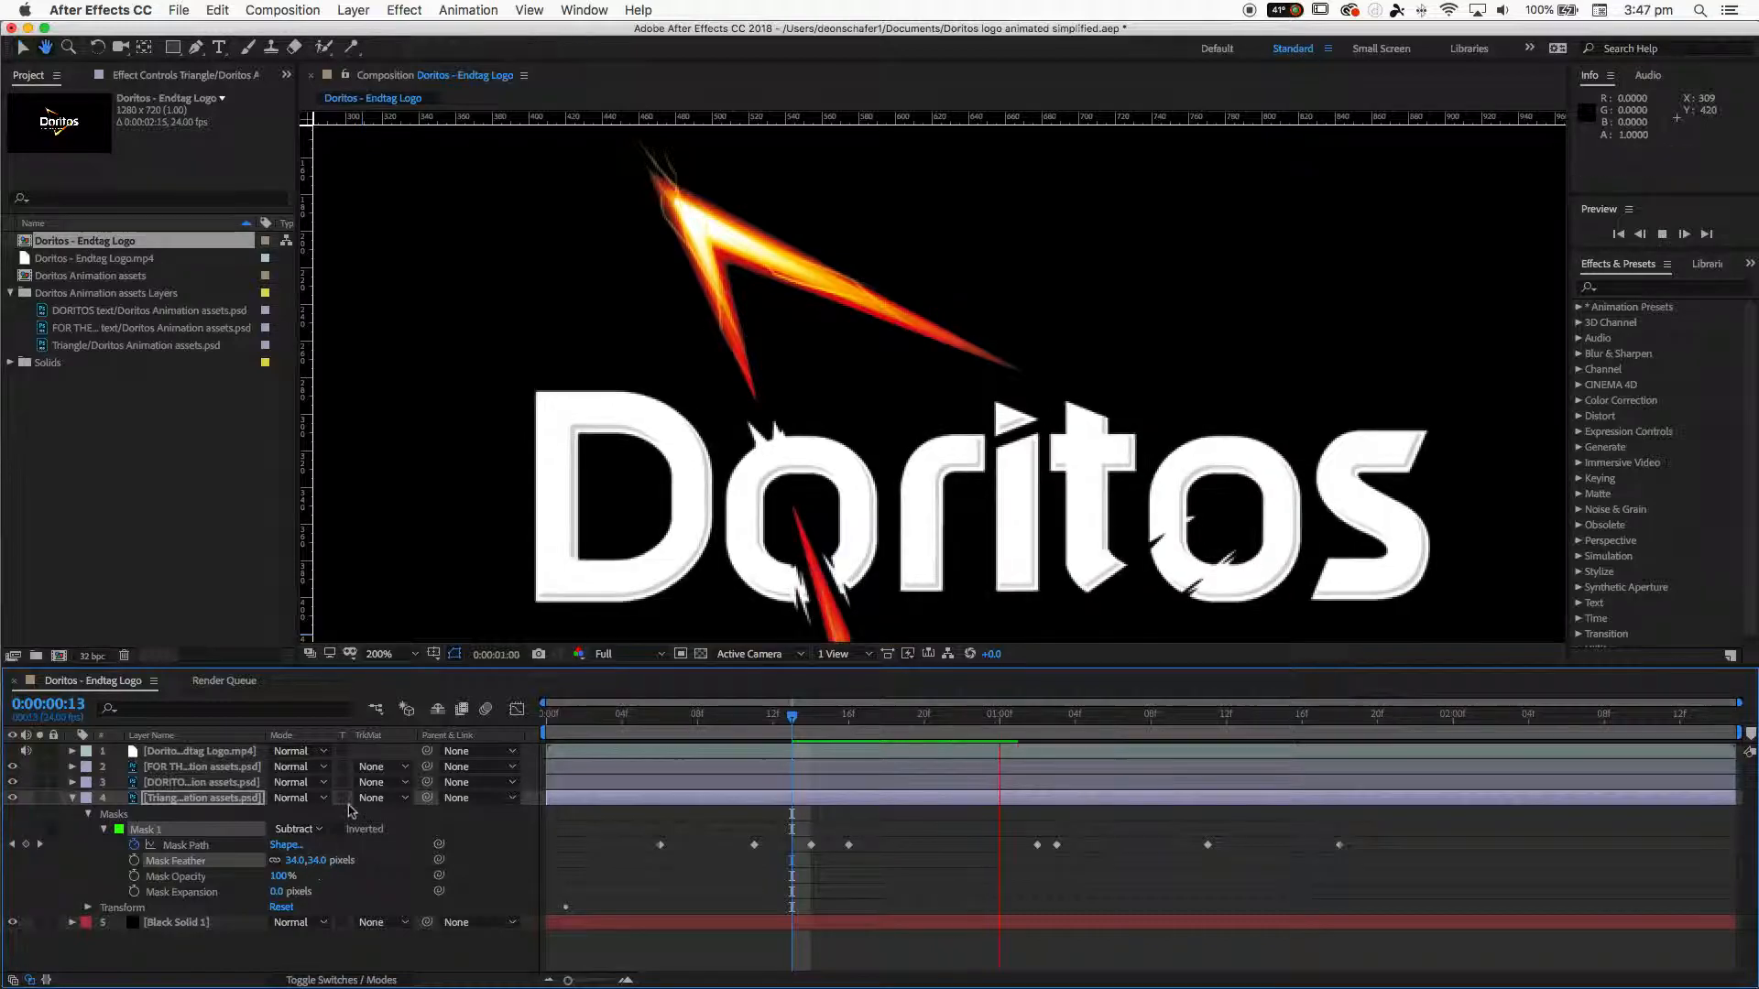
key(space)
- Zoom the viewer back to 100% and preview the animation
key(comma)
key(space)
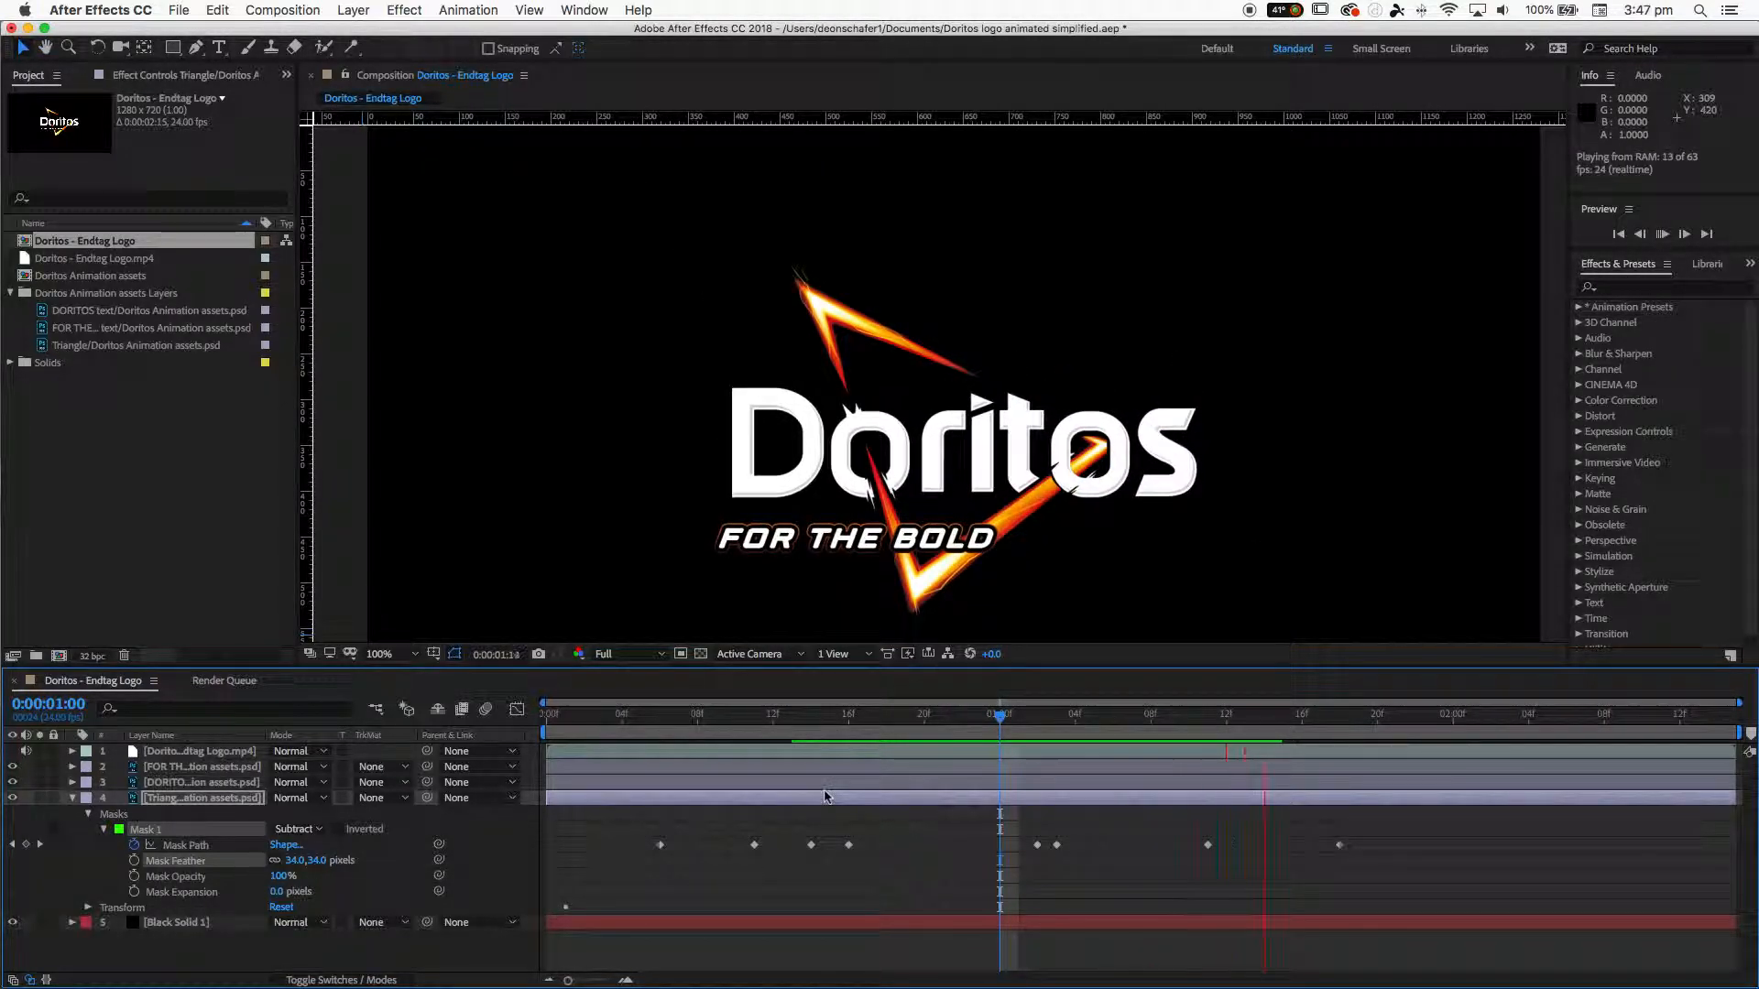
key(space)
- At 0:00:00:14, set Mask 1's feather to 32 pixels
drag(1130, 725, 751, 716)
drag(747, 715, 820, 738)
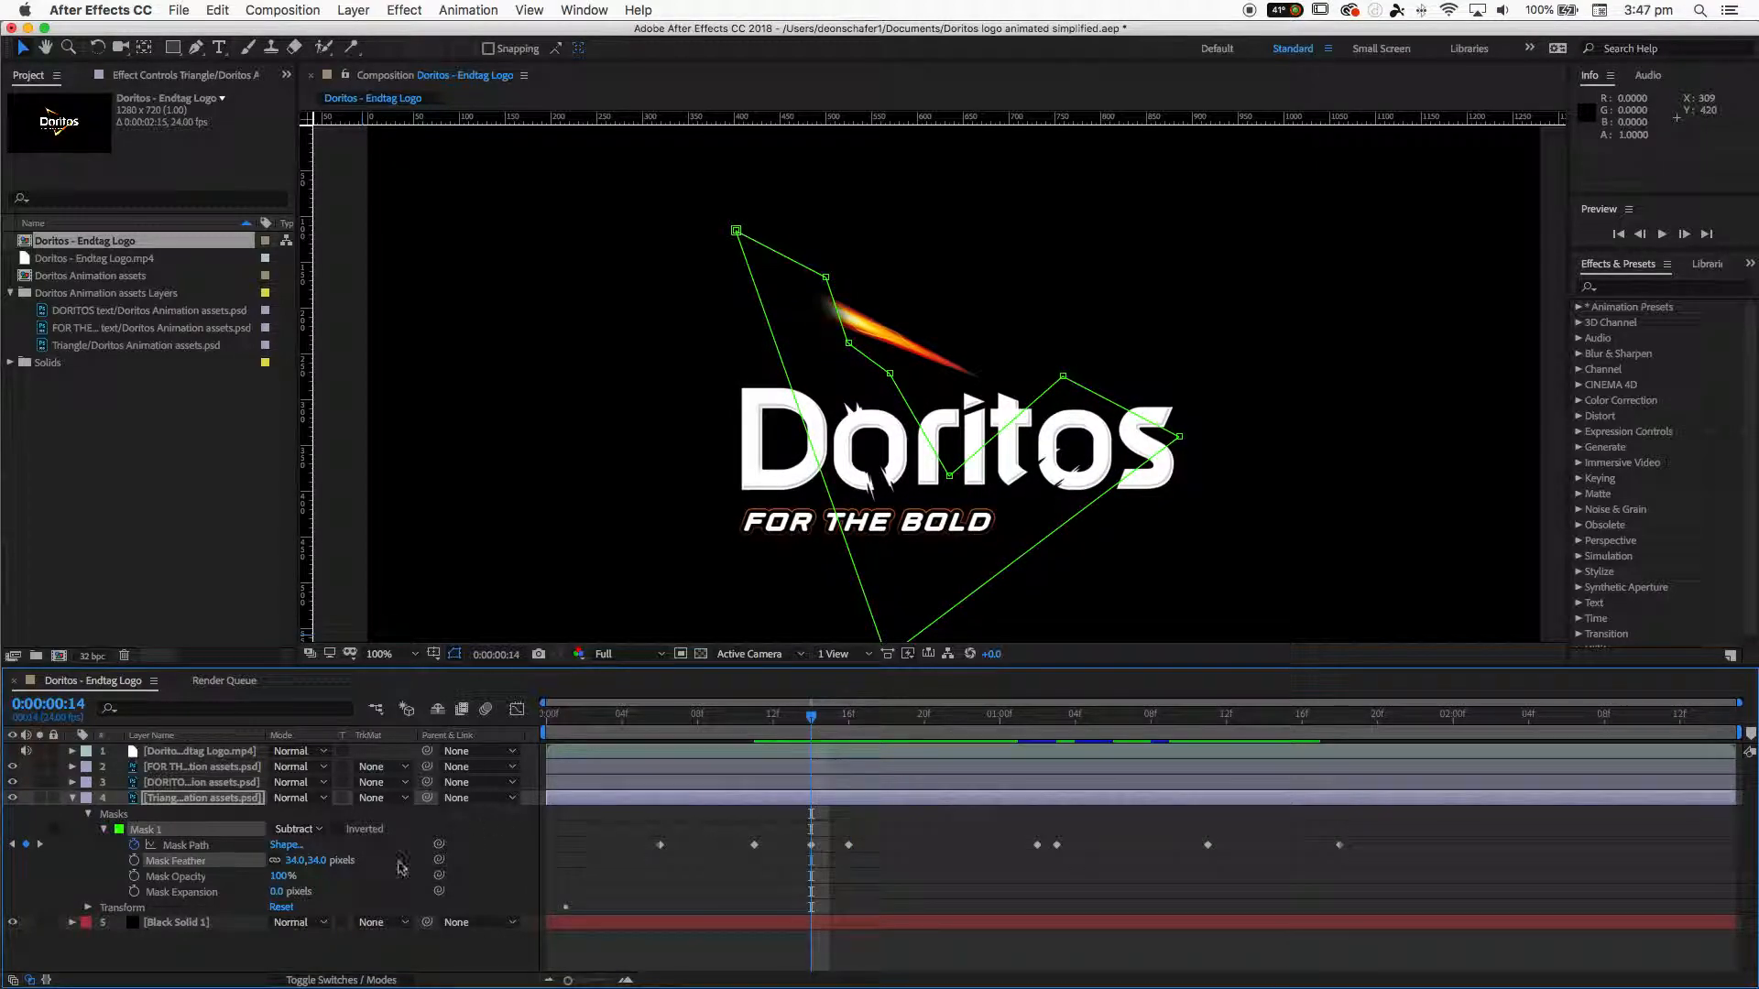
mouse_move(302, 863)
mouse_down()
mouse_move(589, 852)
mouse_move(316, 881)
mouse_up()
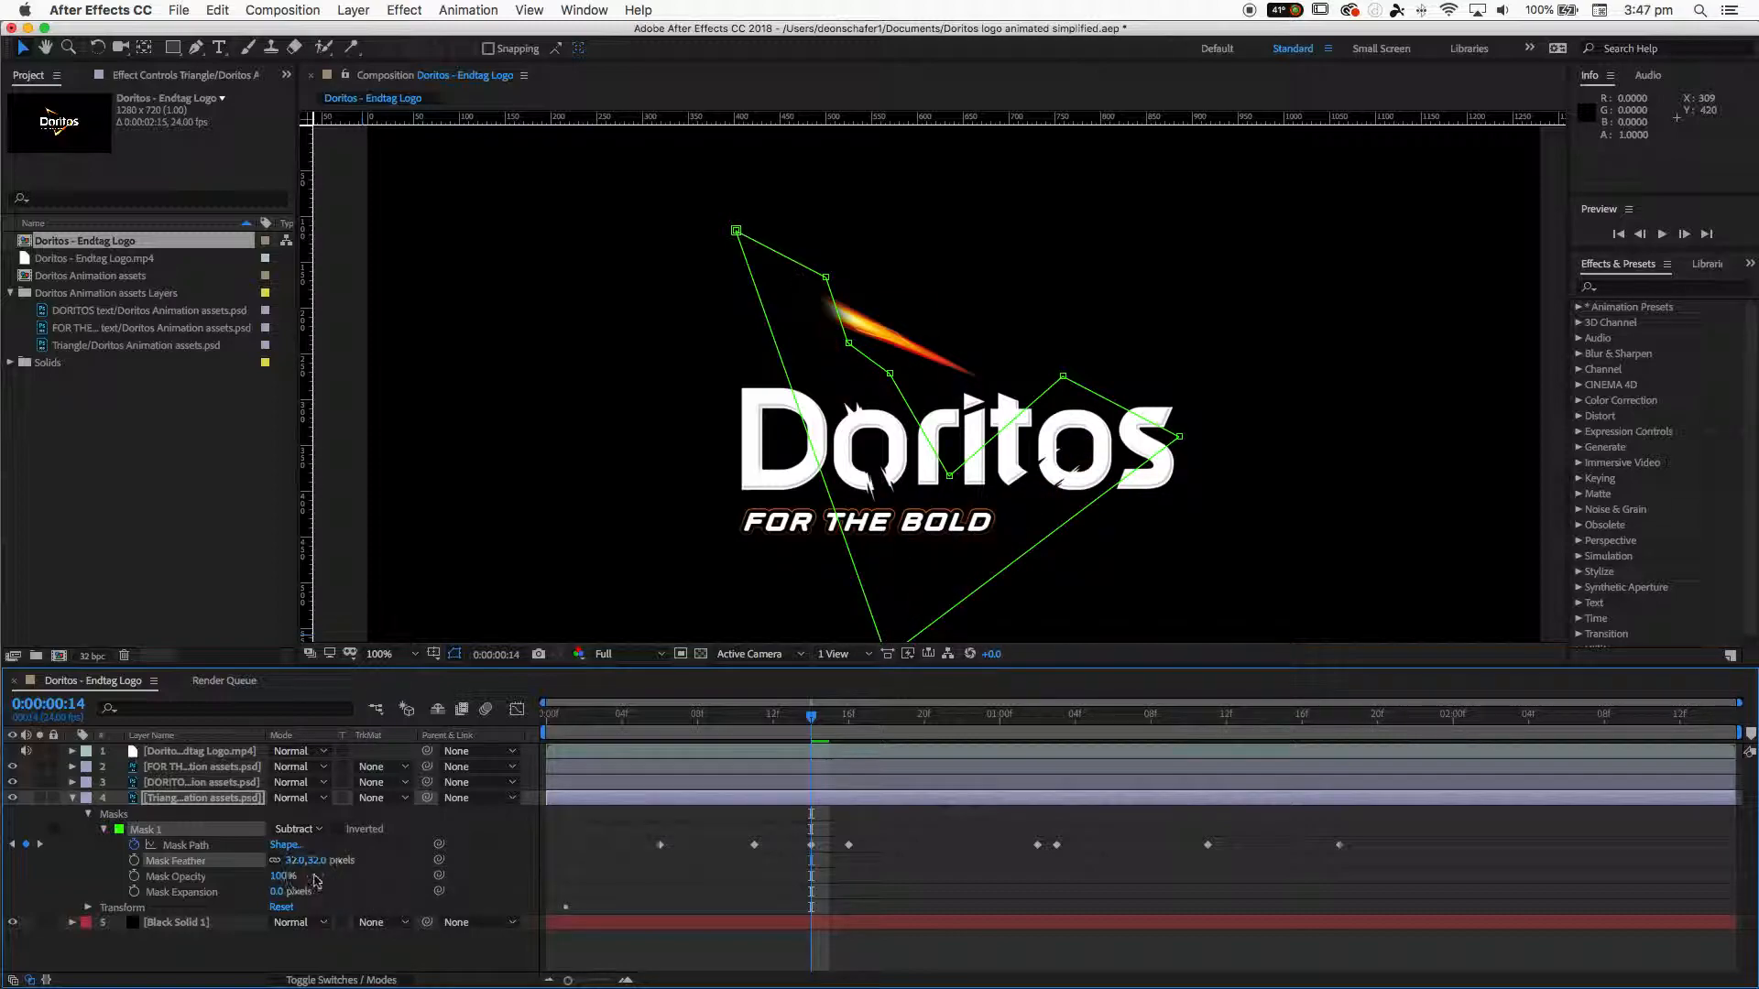
- Collapse the triangle layer's properties and replay the finished animation
key(space)
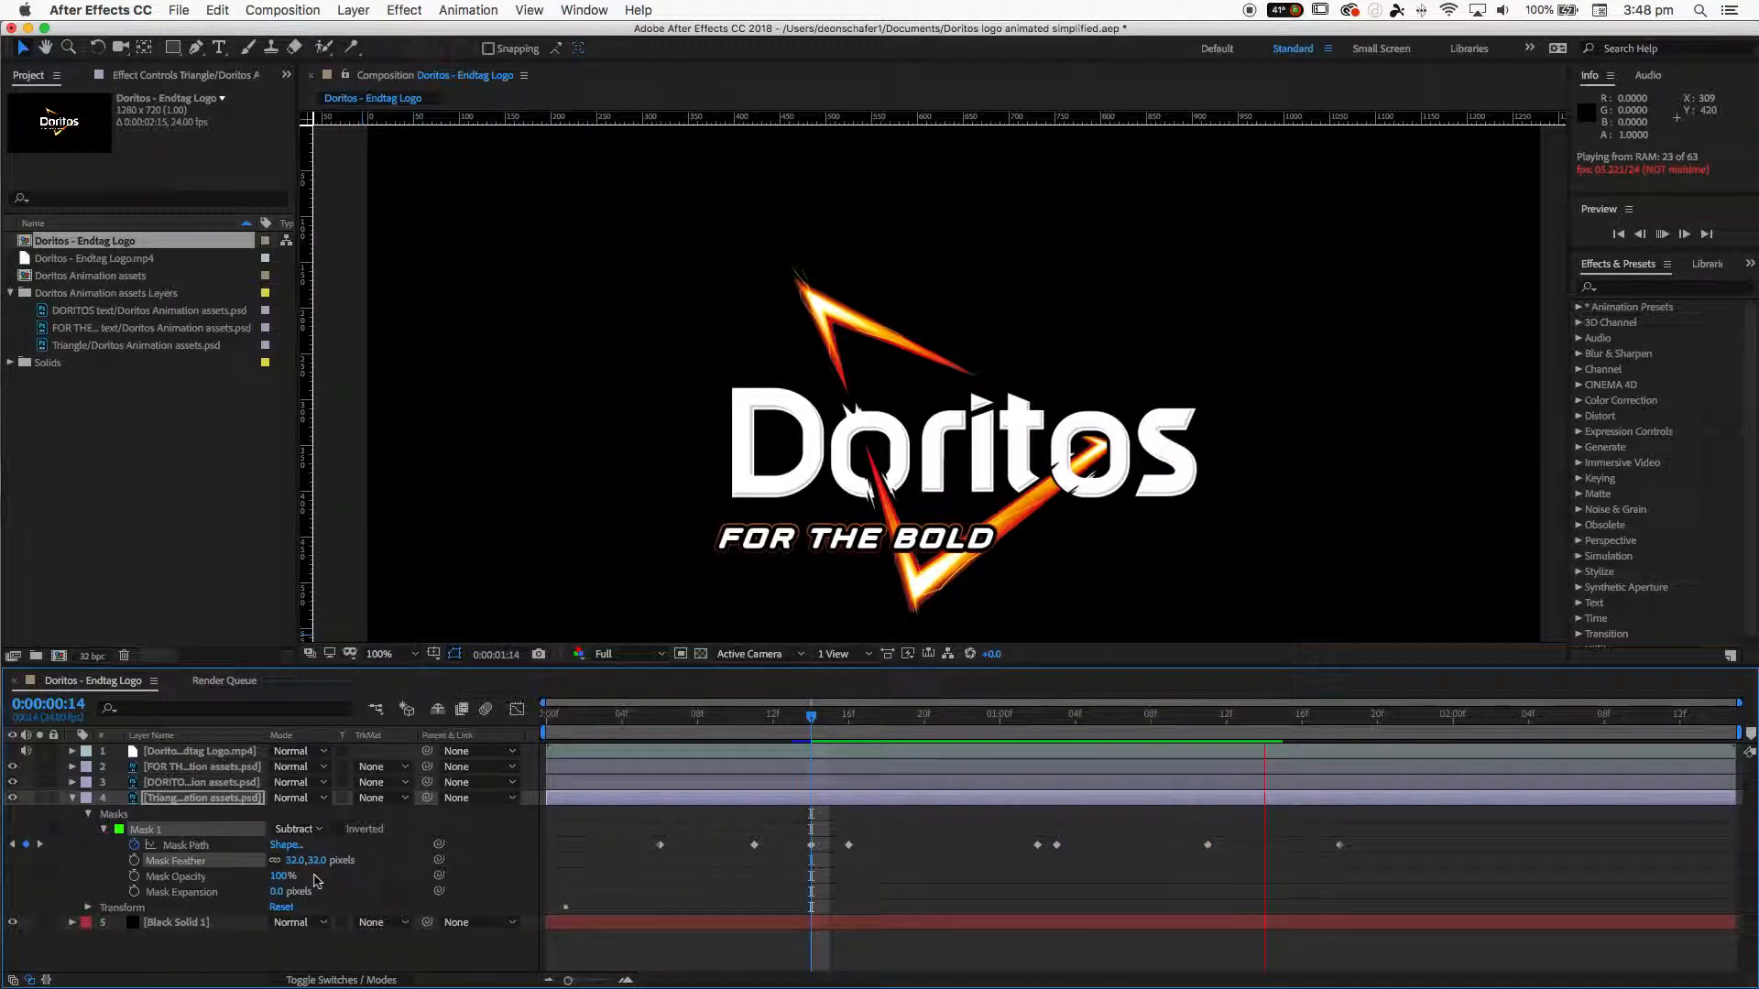
key(space)
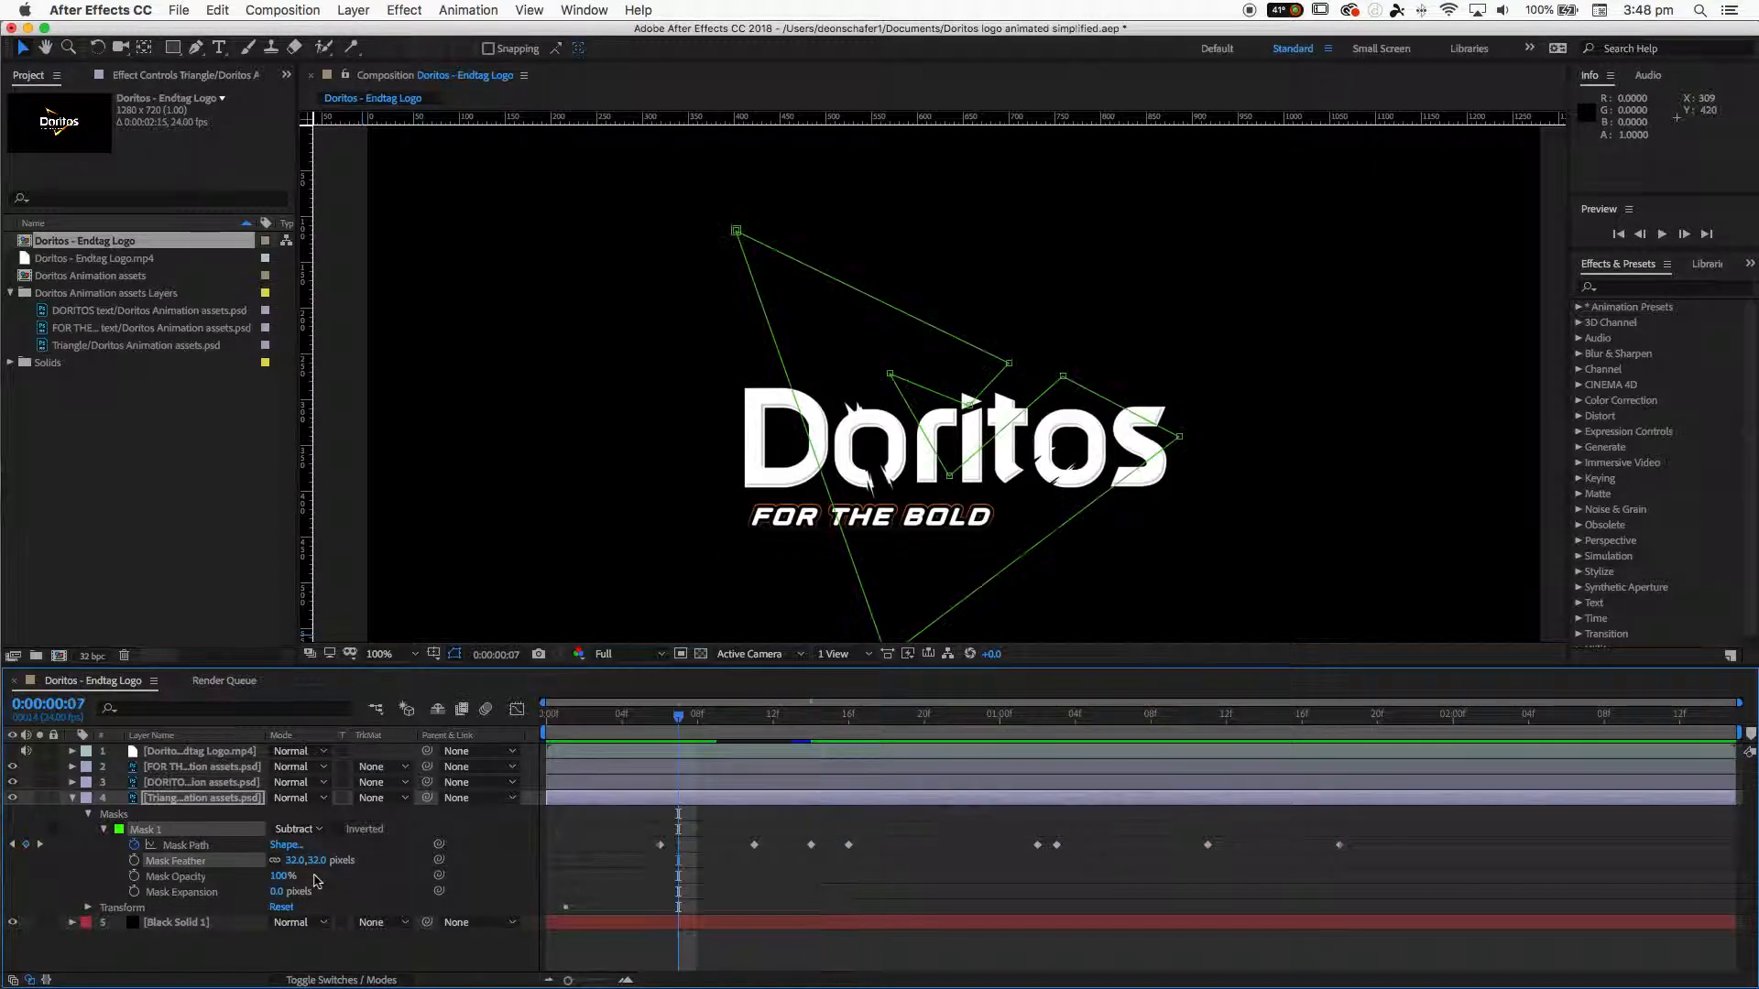
click(73, 798)
key(space)
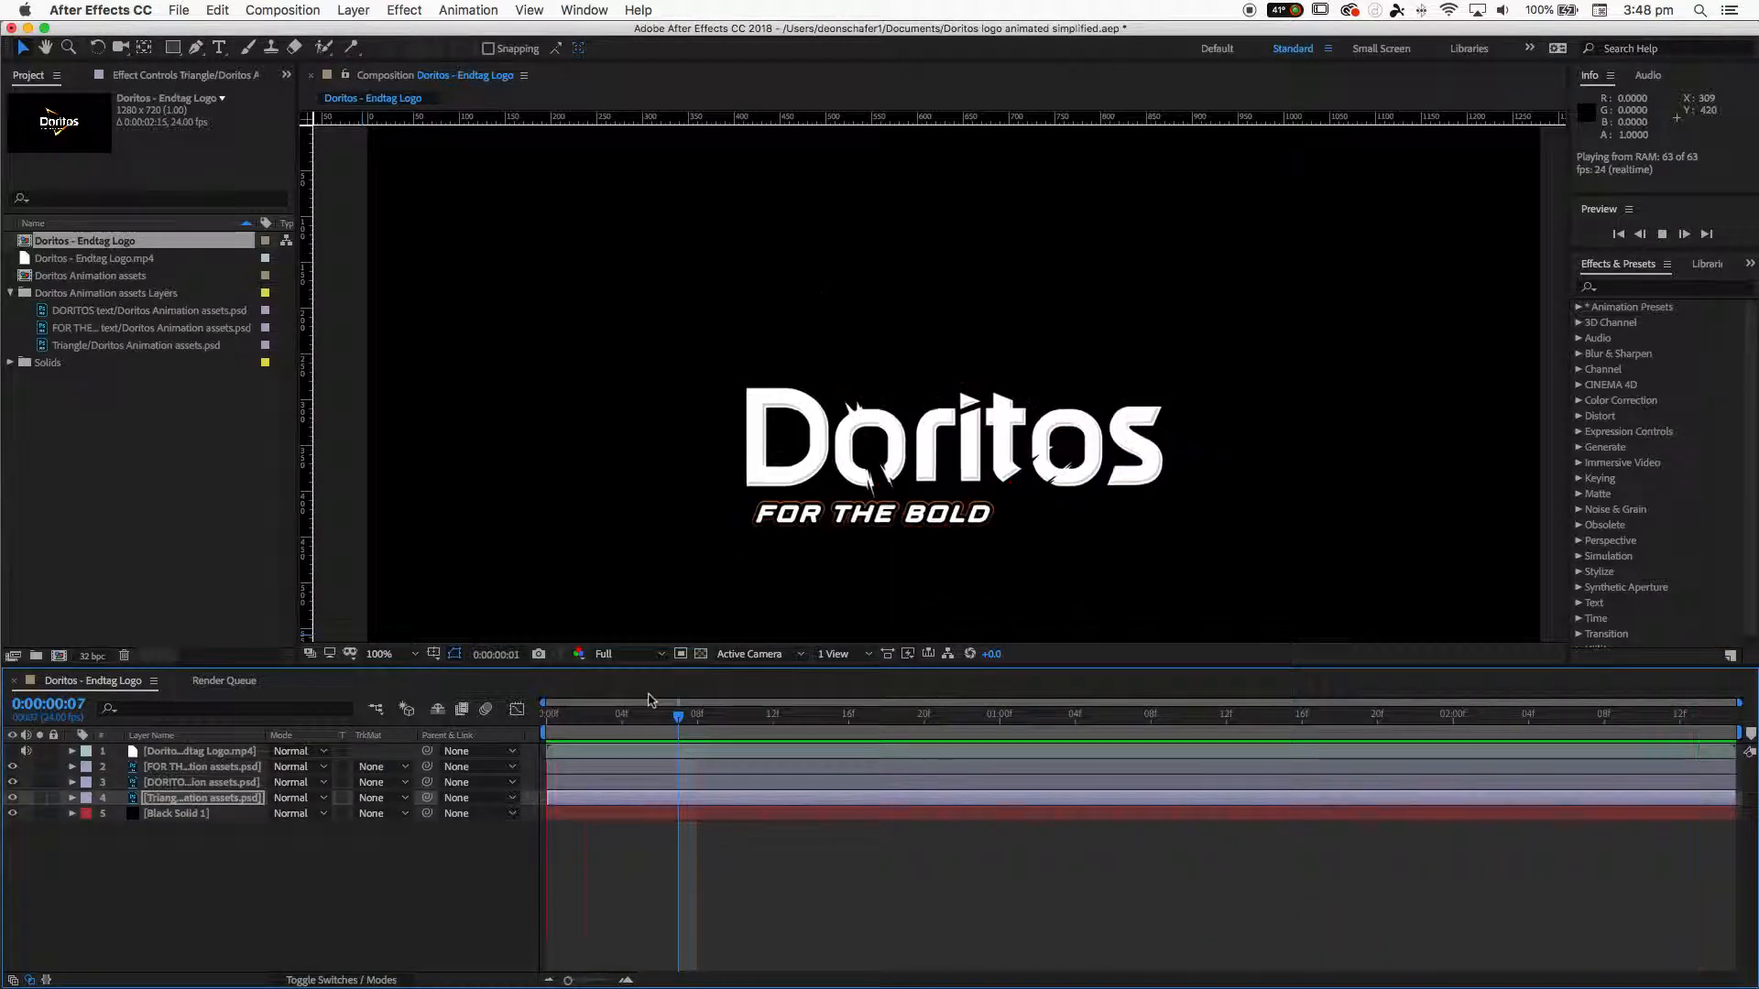
click(217, 863)
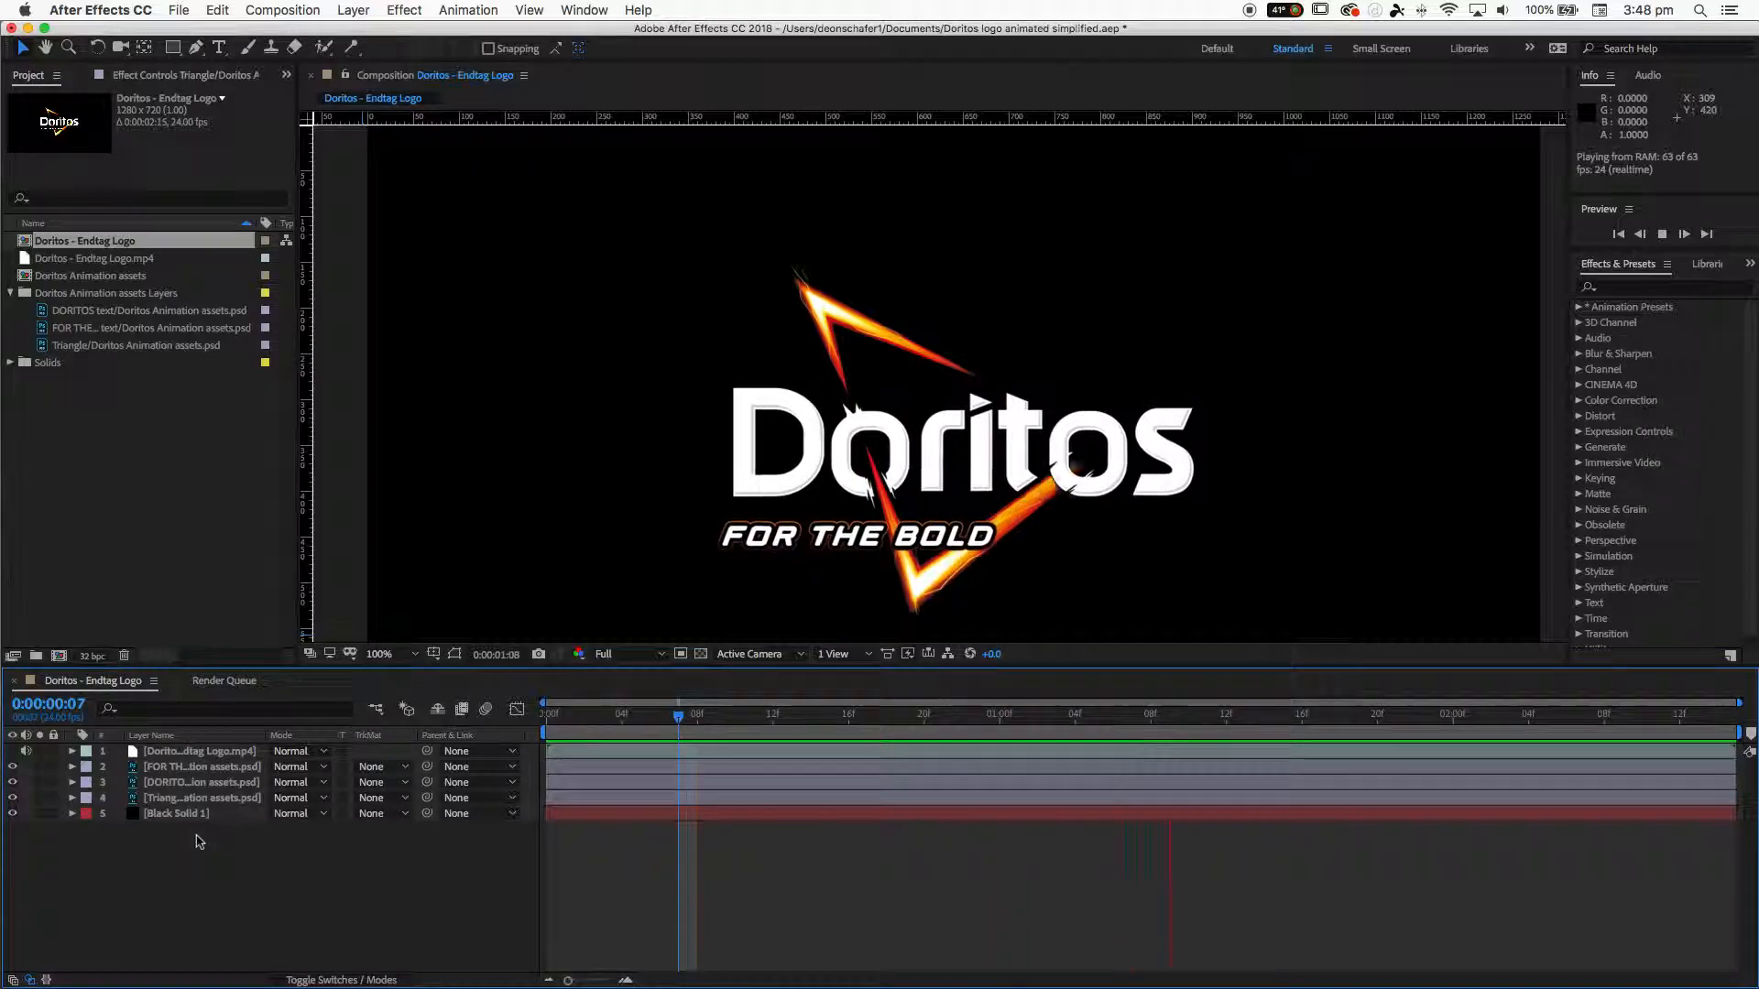
click(150, 802)
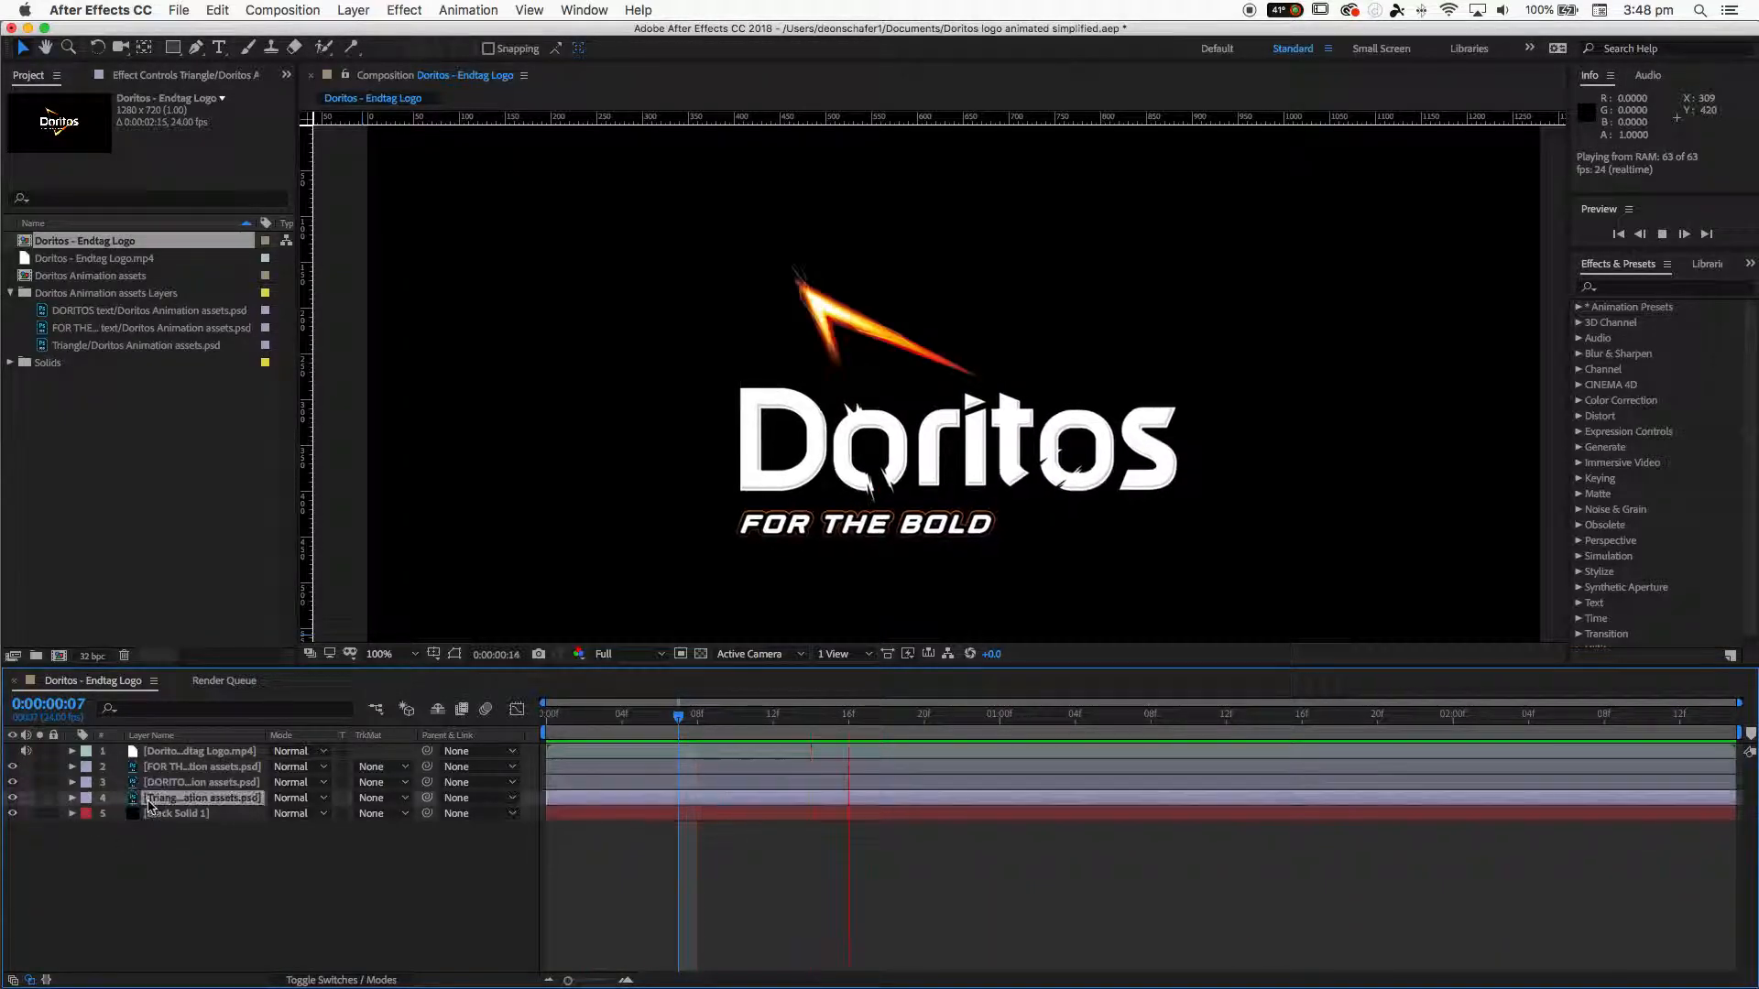